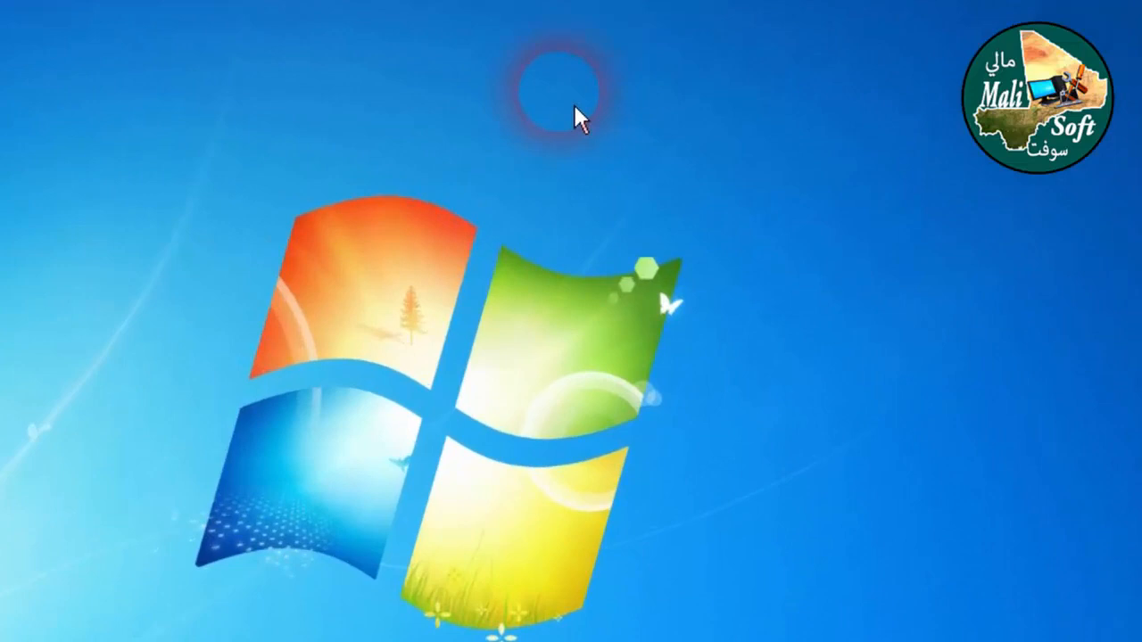
Step: Open the desktop icon settings from the desktop's personalization options
right_click(651, 142)
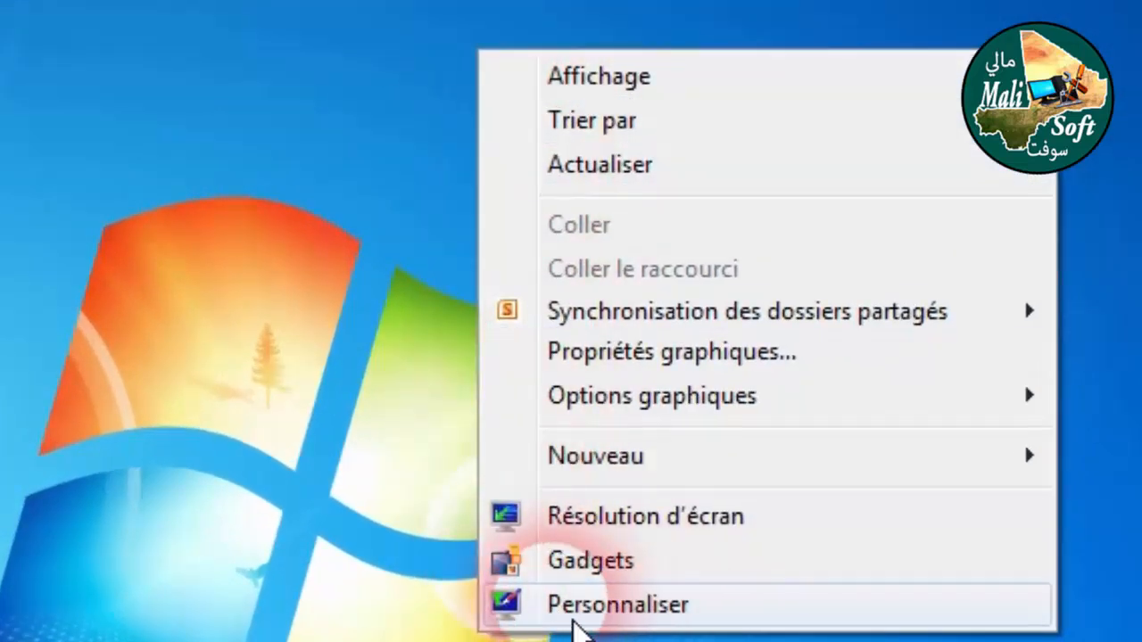
click(612, 619)
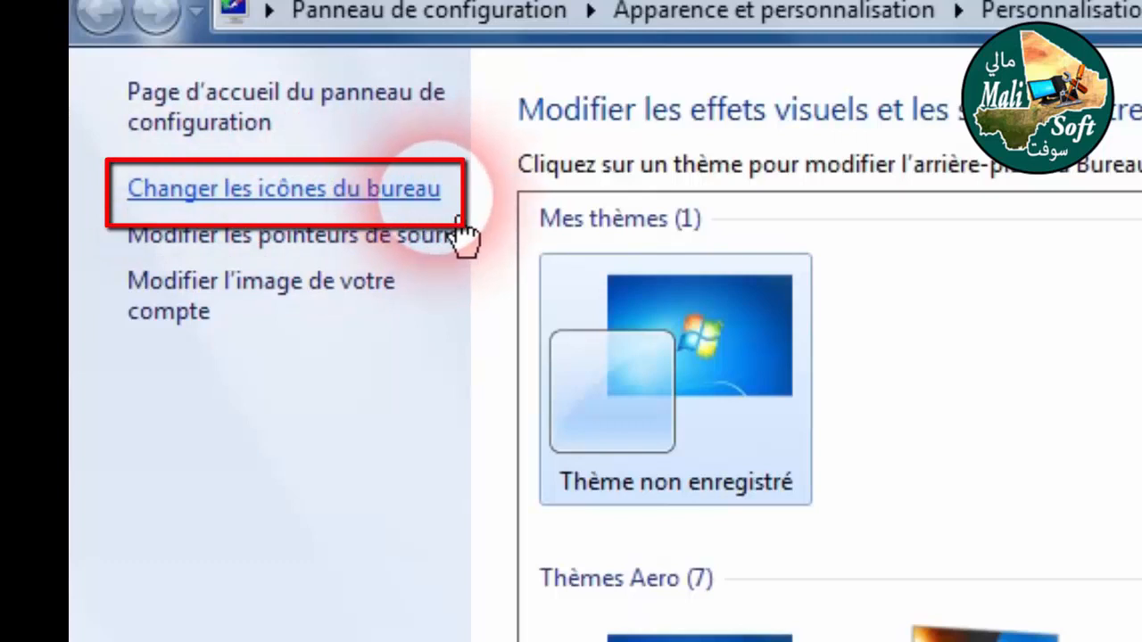
click(278, 203)
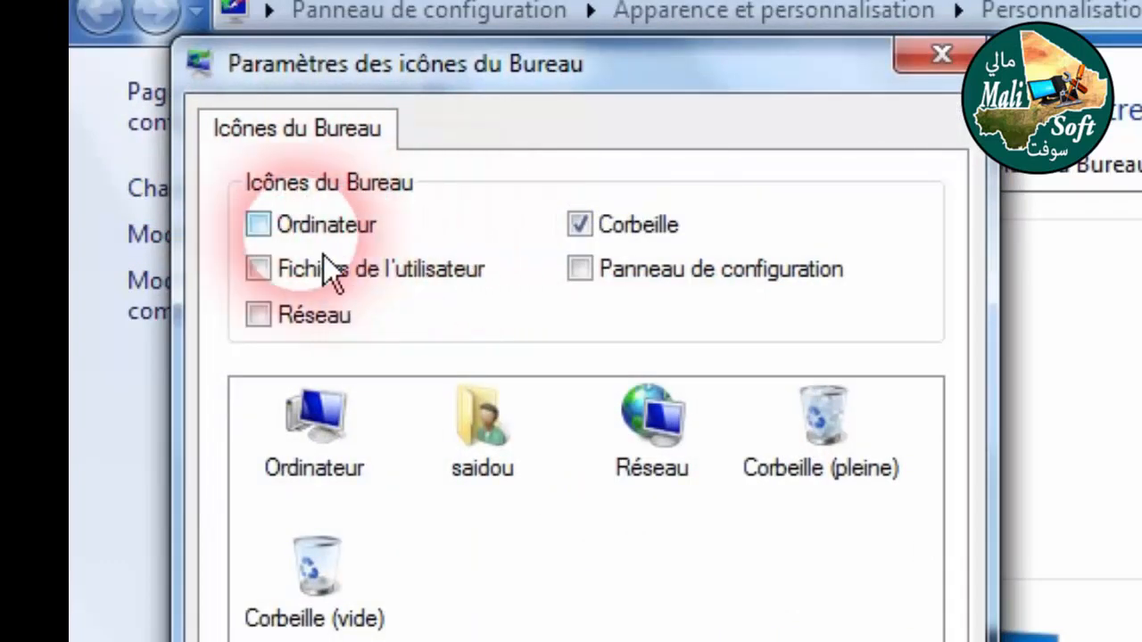
Step: Enable the Ordinateur, Fichiers de l'utilisateur and Panneau de configuration desktop icons, leaving Réseau unselected
click(291, 239)
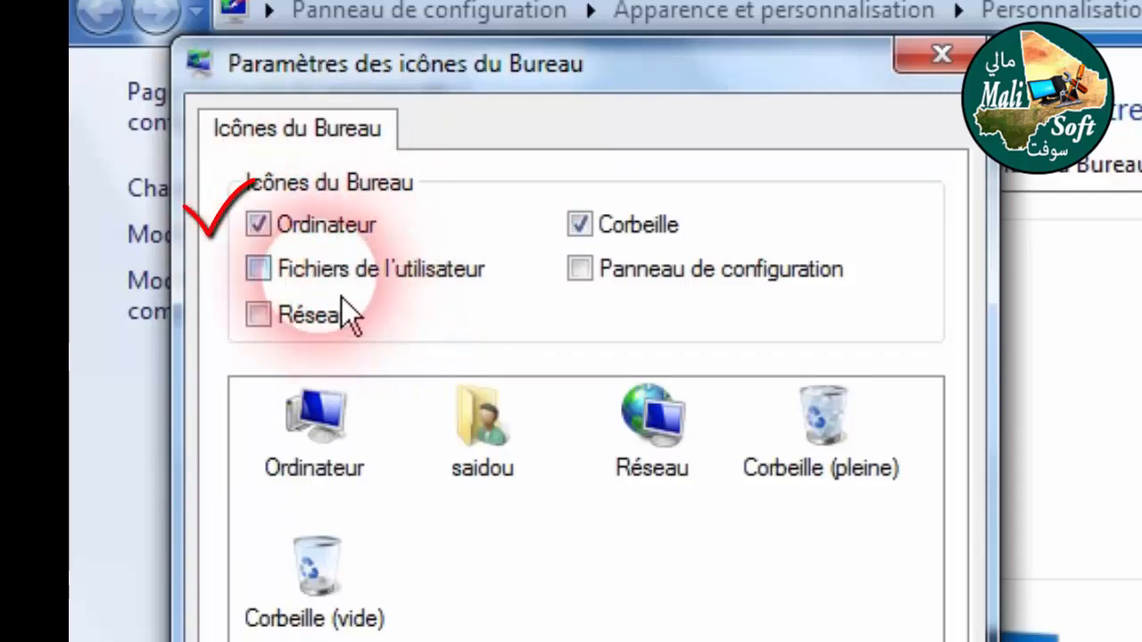
click(281, 290)
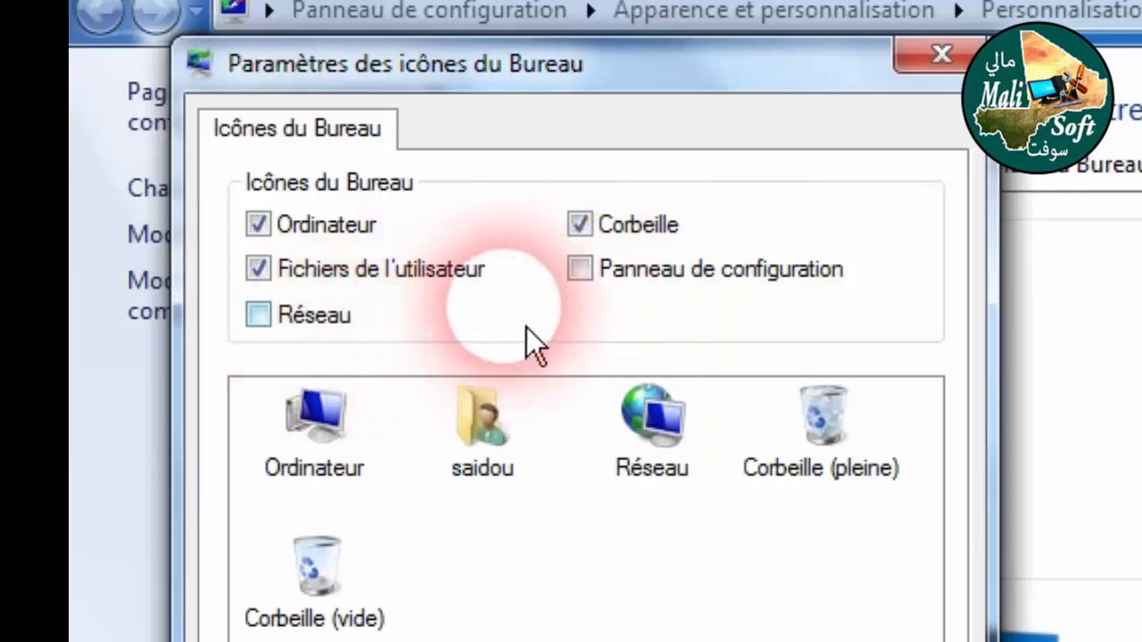
click(611, 287)
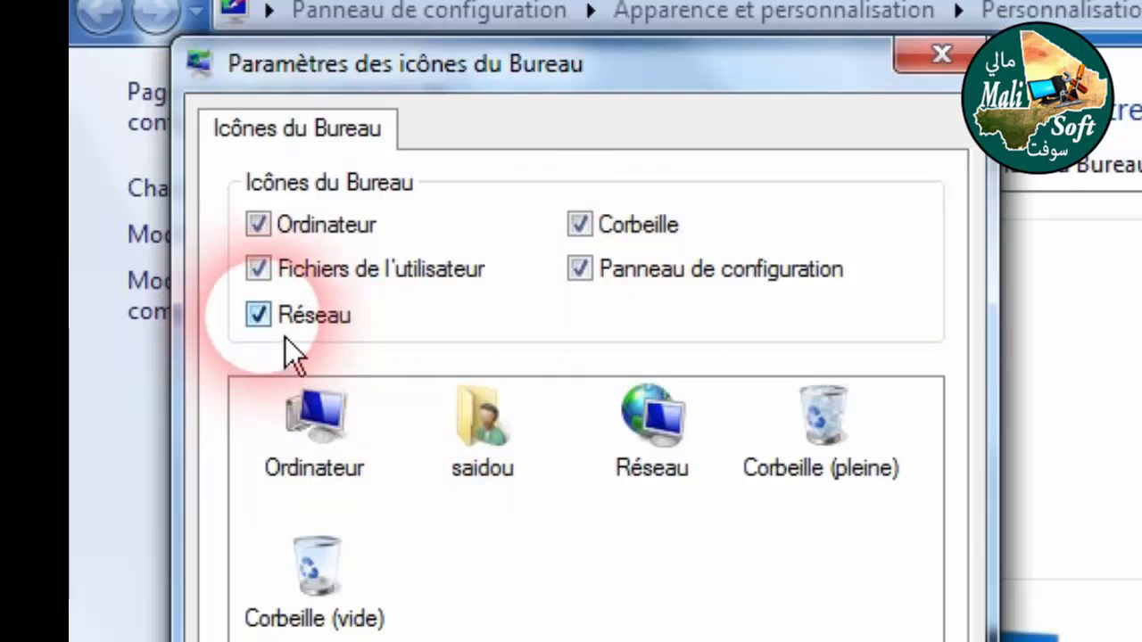
click(292, 315)
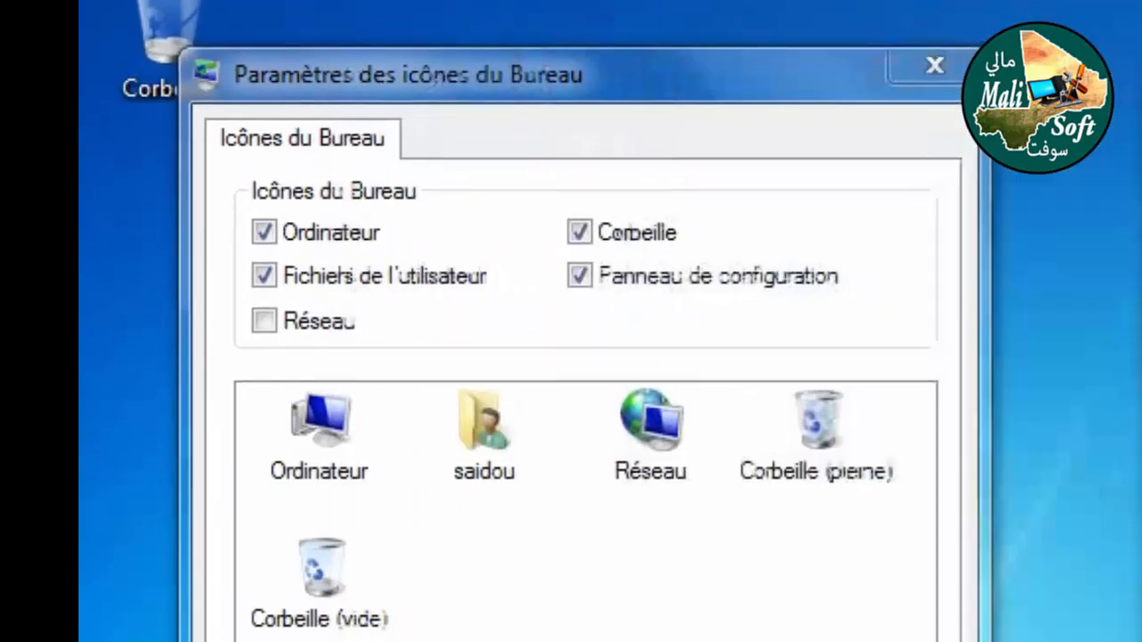
Step: Move the icon settings dialog clear of the desktop icons, enable the Réseau icon and apply the selection
drag(470, 94, 850, 136)
click(147, 55)
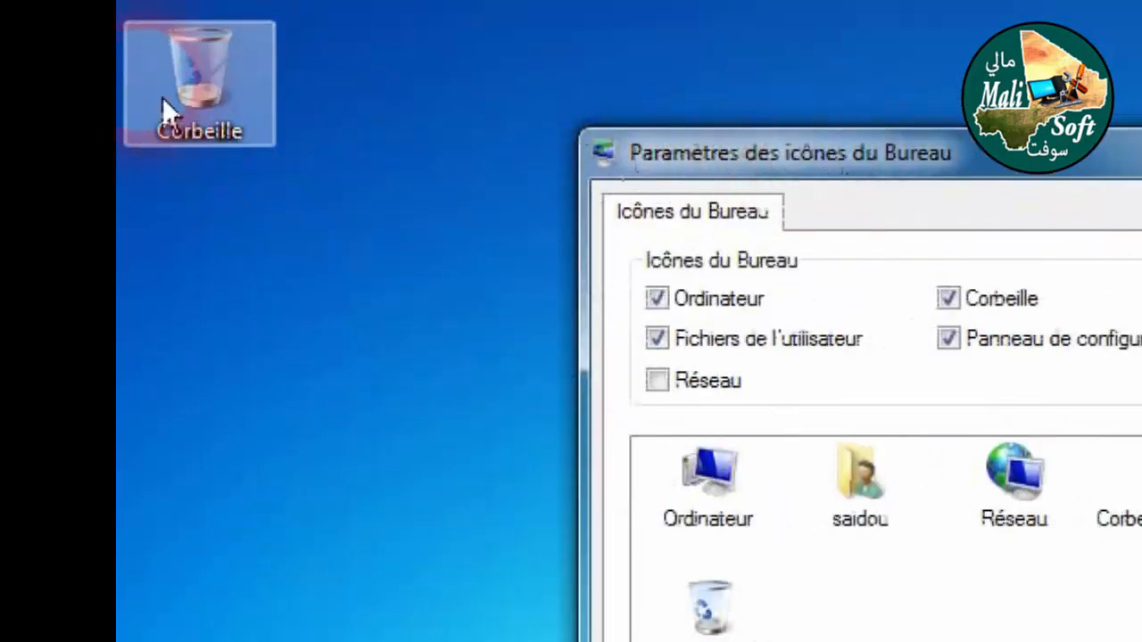
click(294, 136)
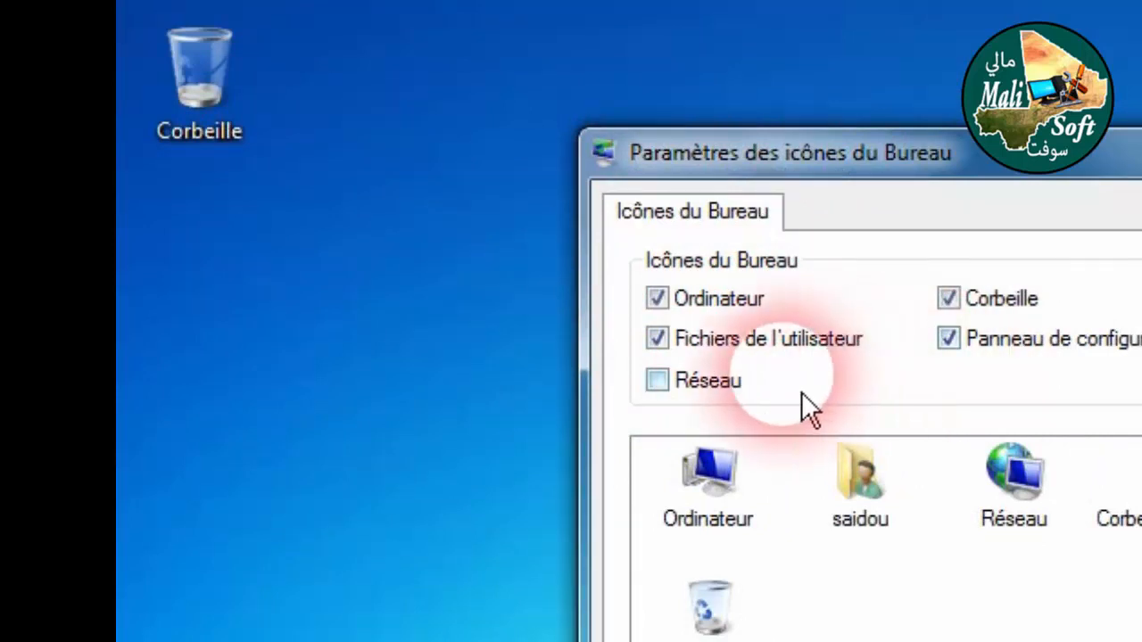
click(701, 393)
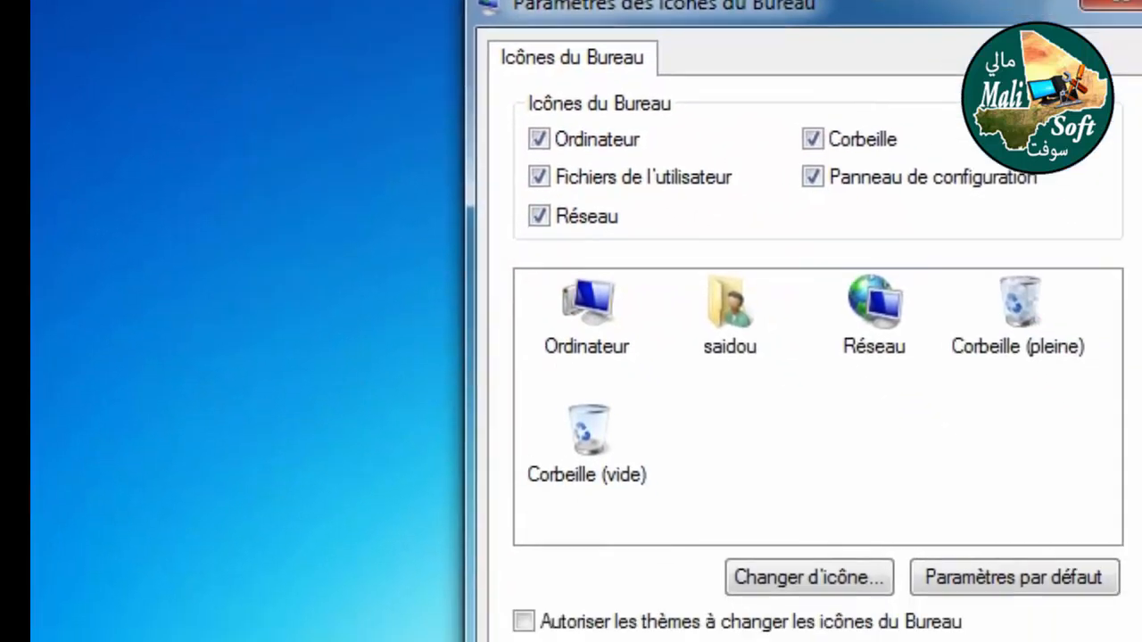
click(974, 576)
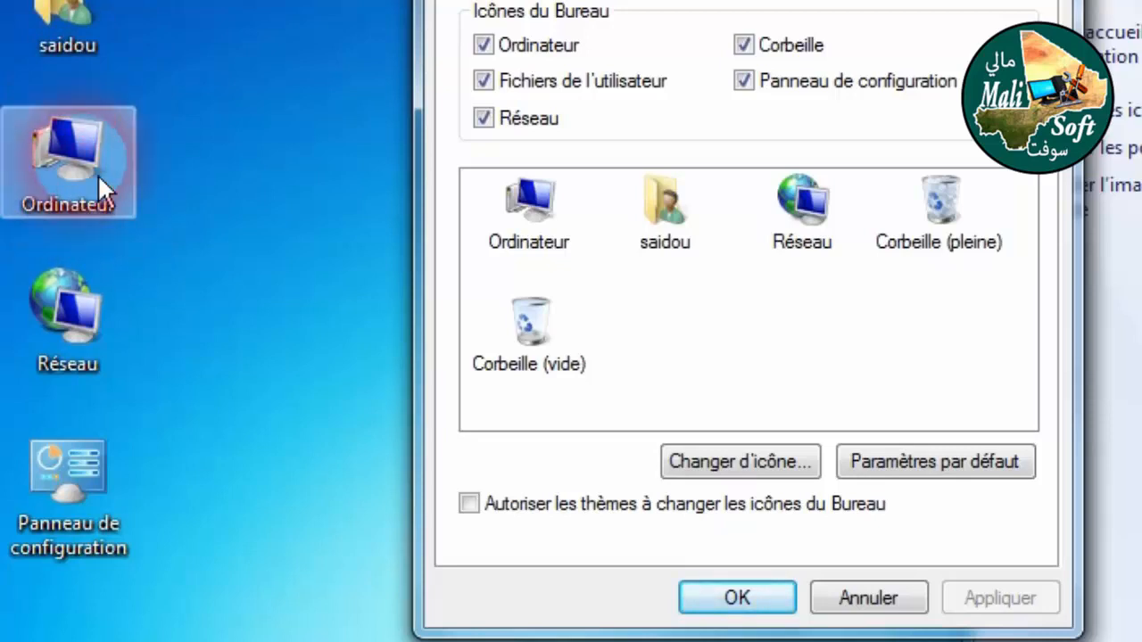
double_click(98, 177)
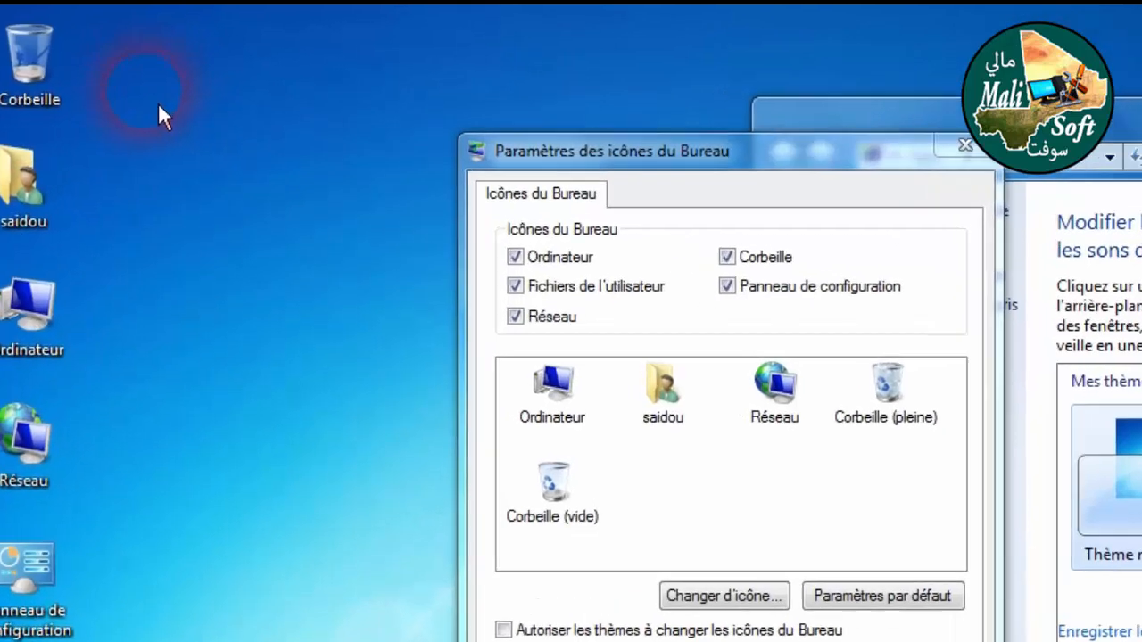
Step: Turn on automatic arrangement of the desktop icons
right_click(162, 100)
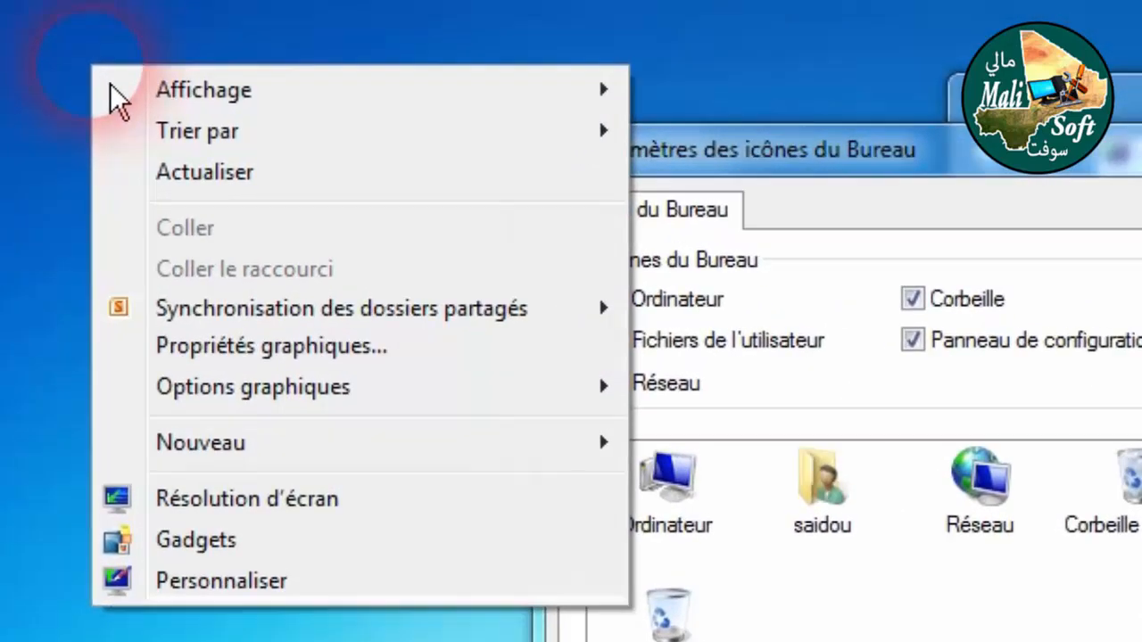
mouse_move(331, 105)
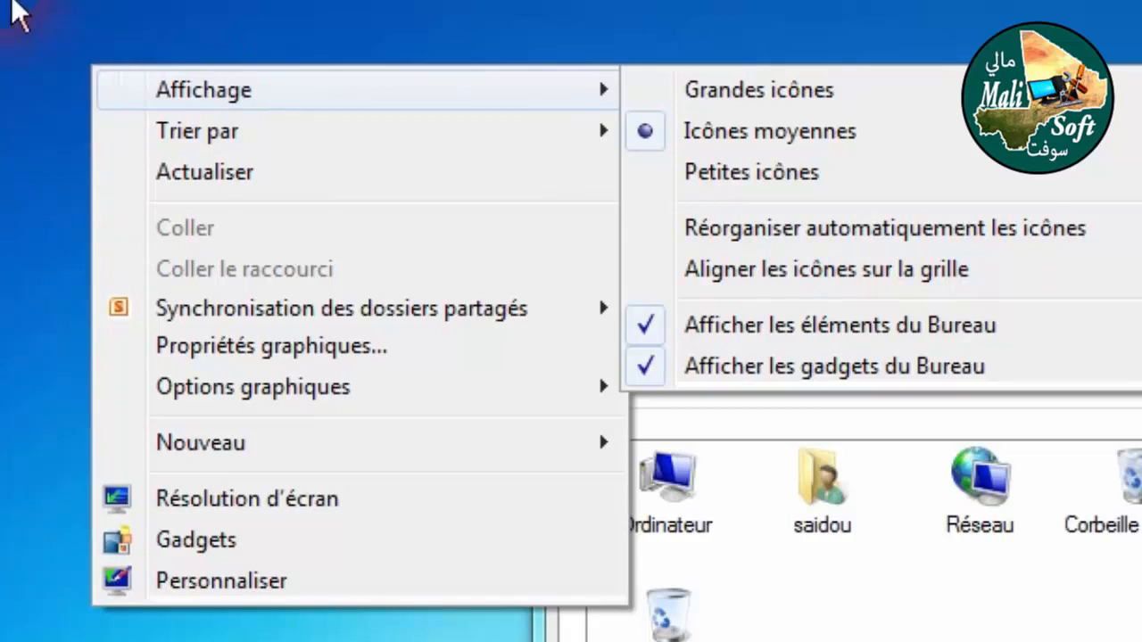
click(774, 242)
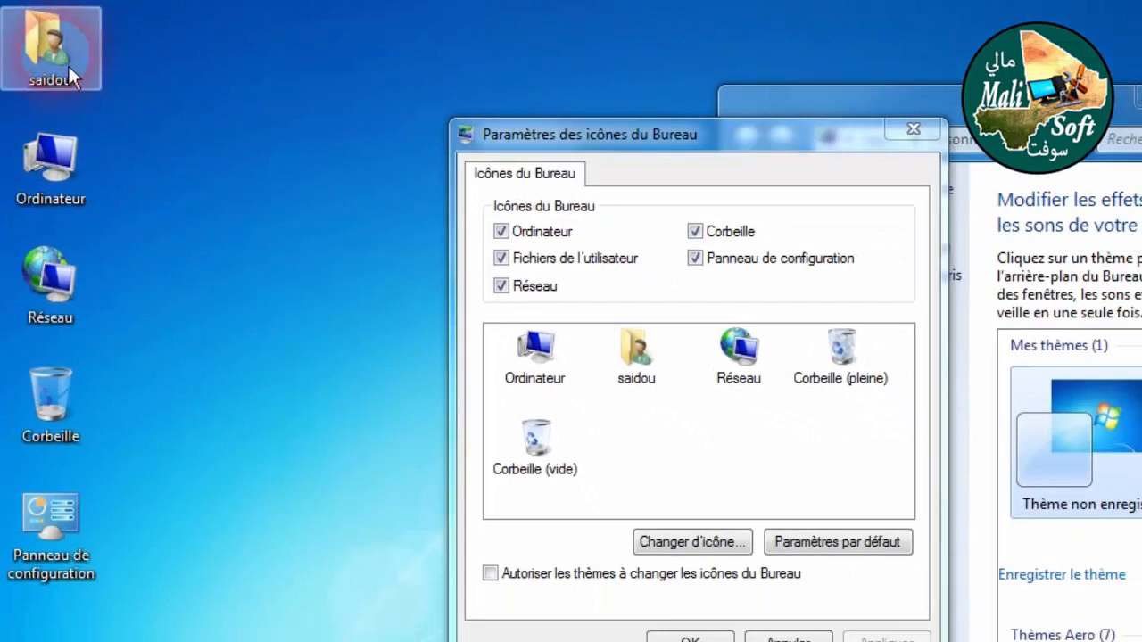
click(93, 227)
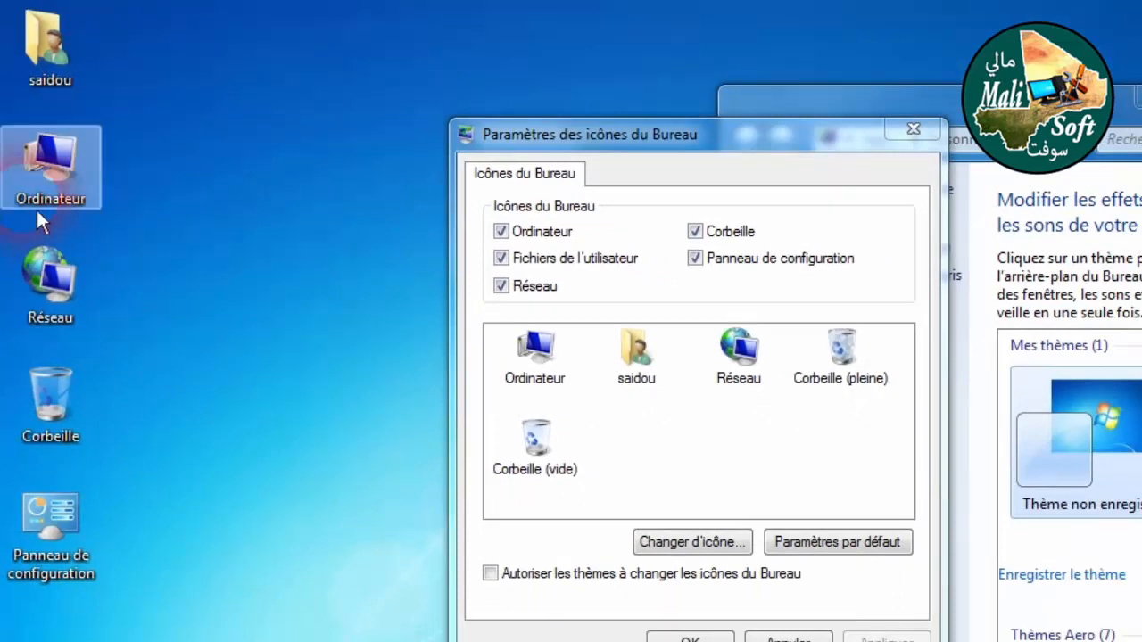
click(81, 278)
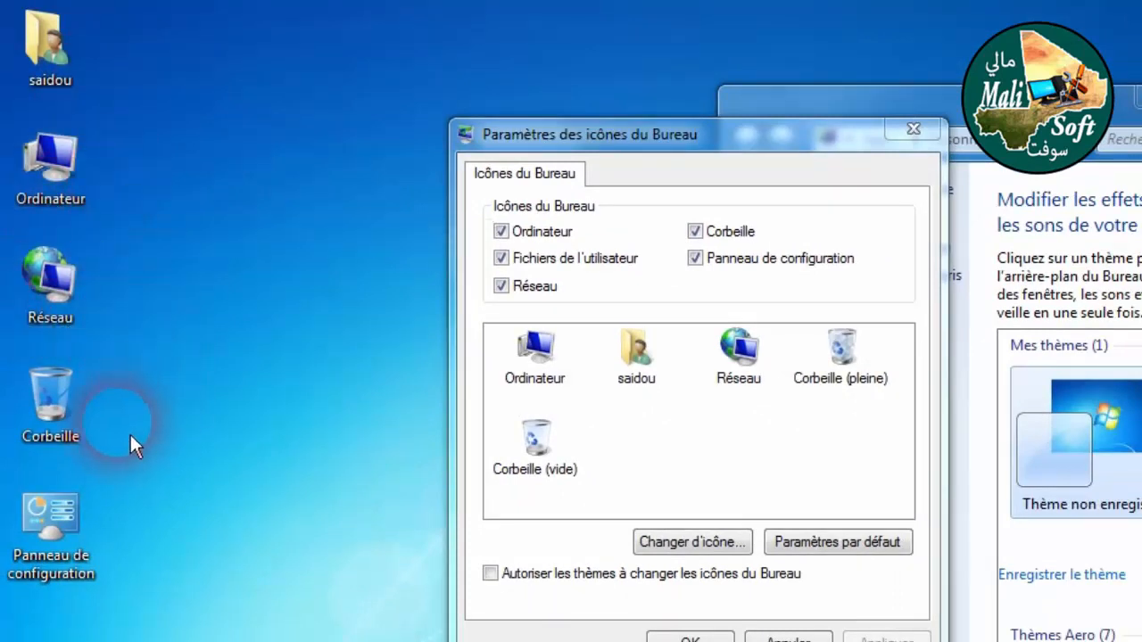
click(65, 562)
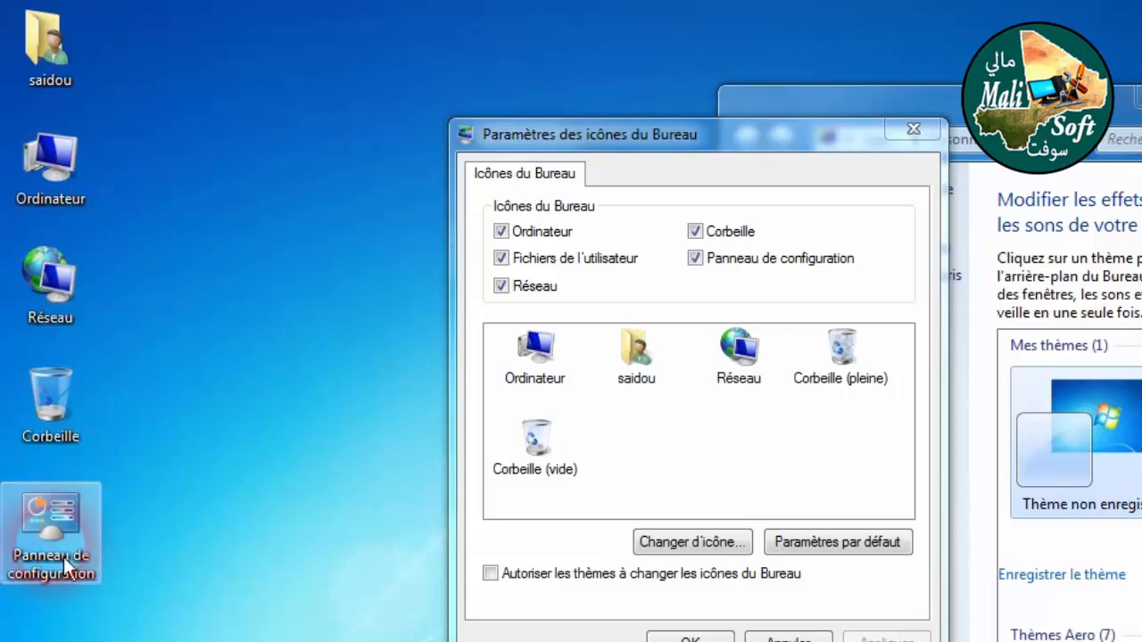
click(255, 183)
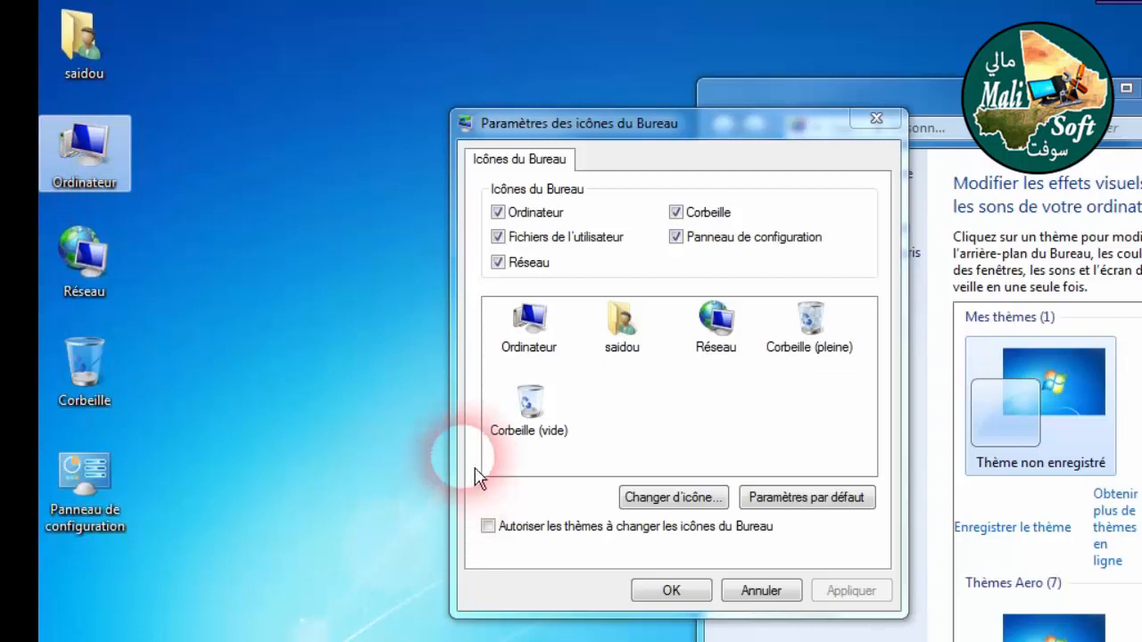
click(539, 346)
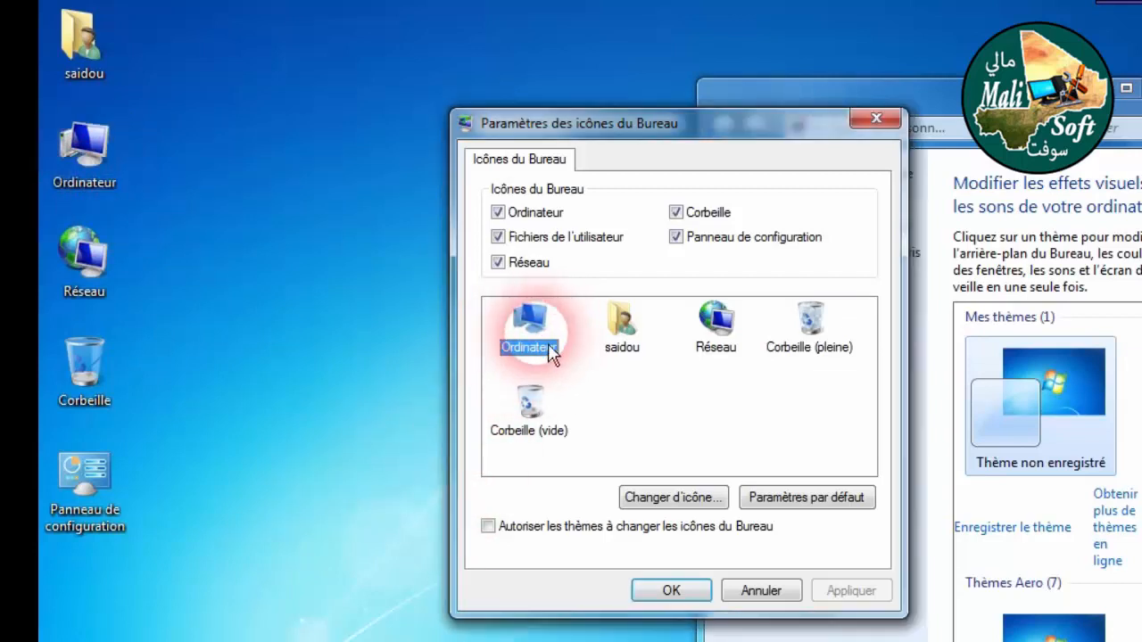
click(548, 346)
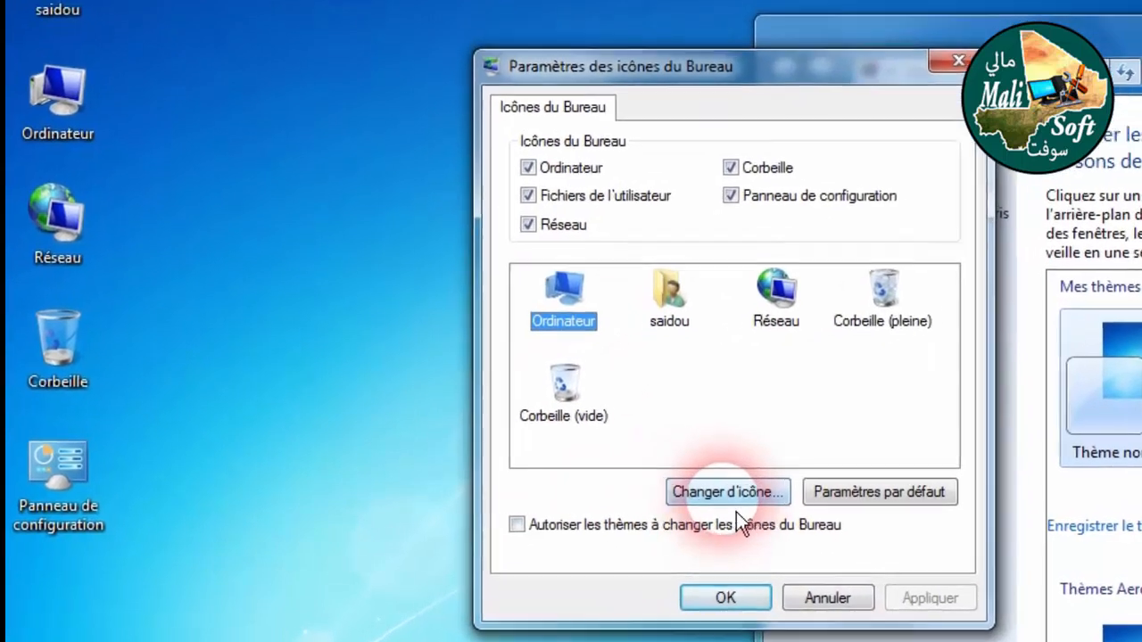
click(735, 499)
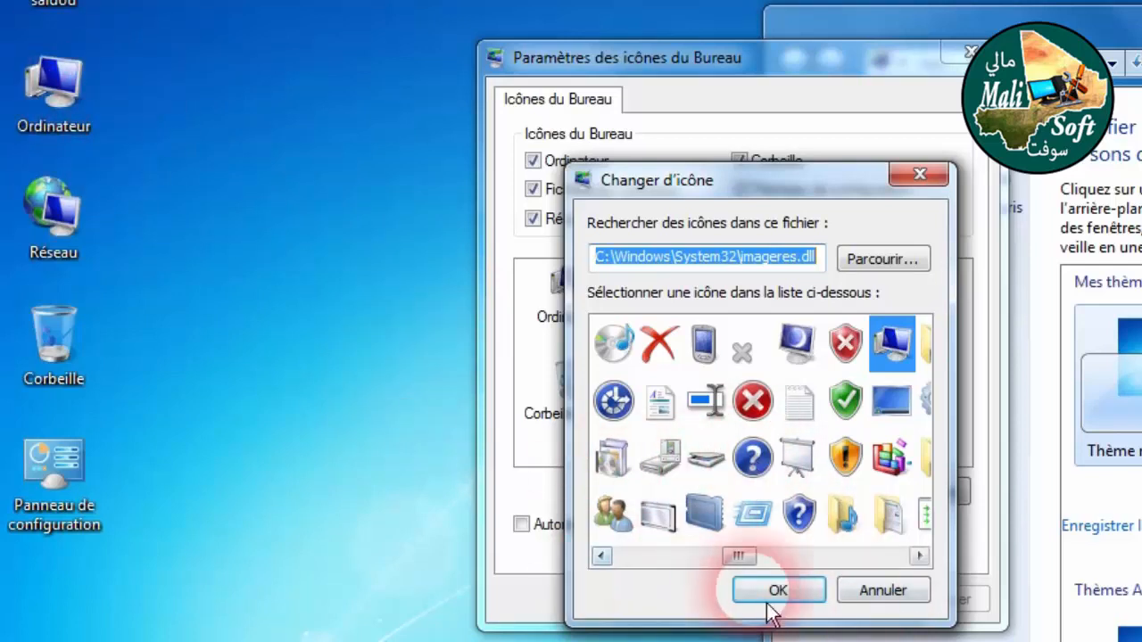
click(881, 592)
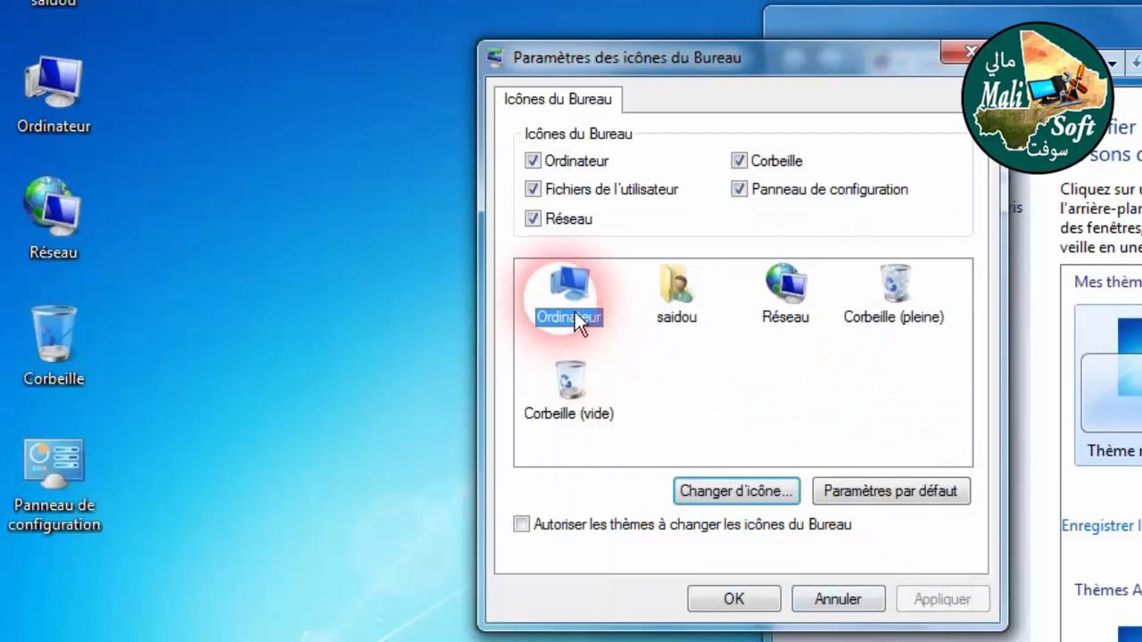
Step: Change the Ordinateur icon to the red square with a white X from imageres.dll and apply it
click(736, 496)
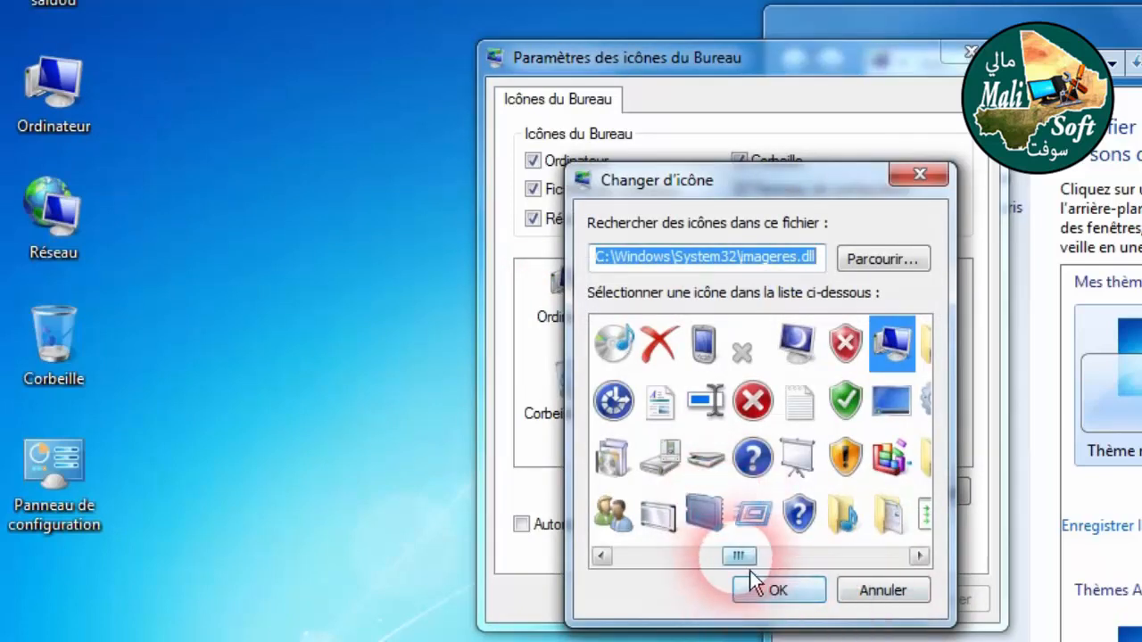
drag(739, 551, 922, 553)
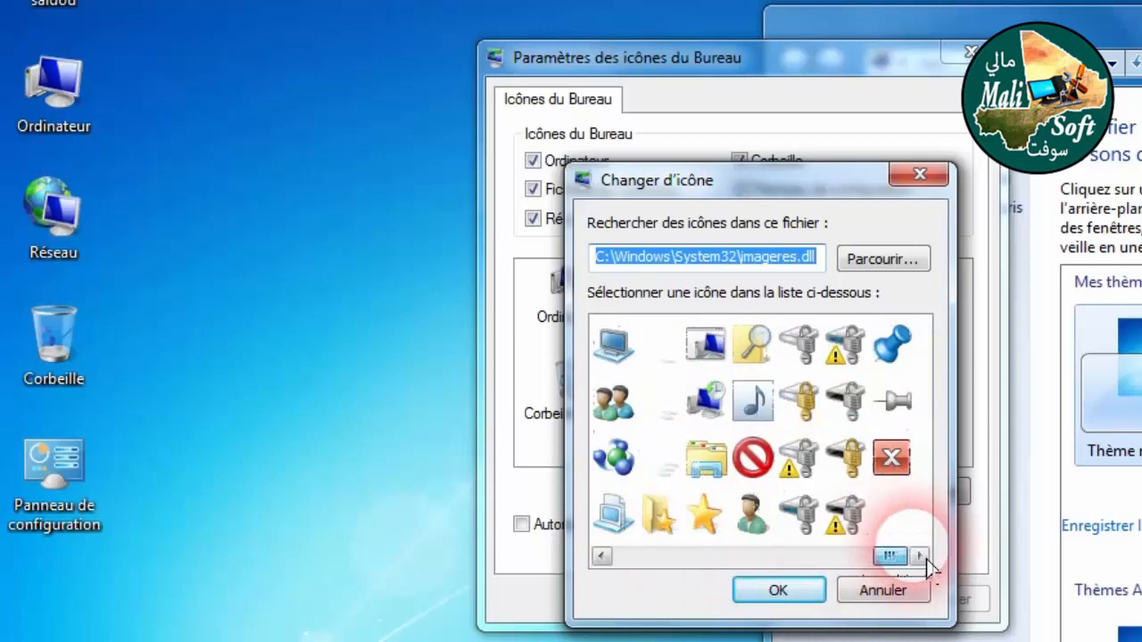
click(912, 475)
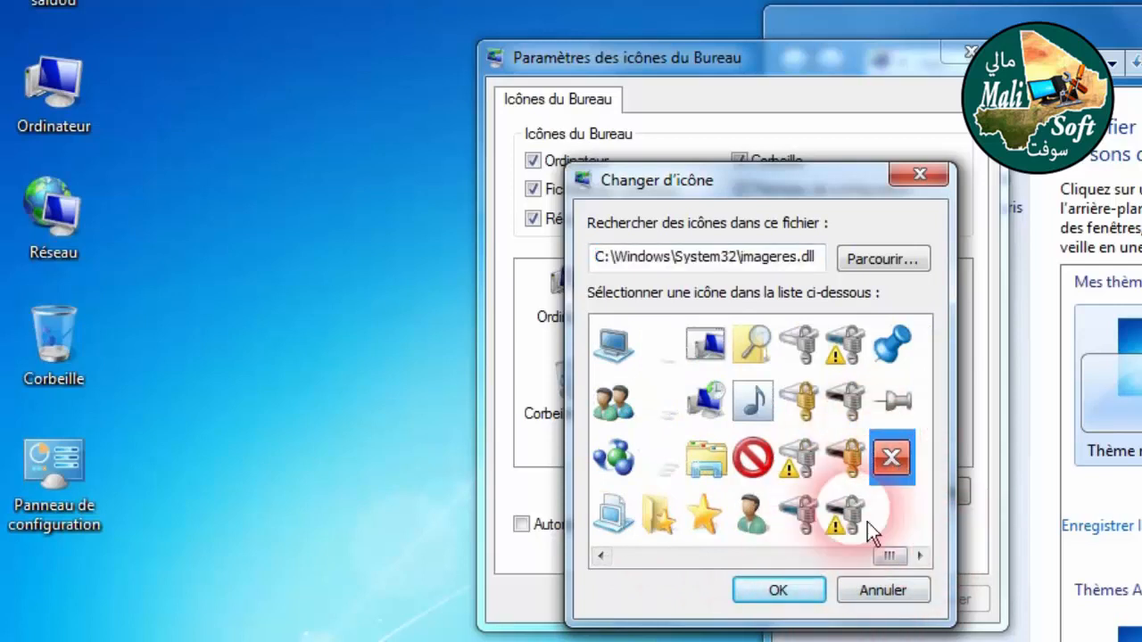
click(790, 598)
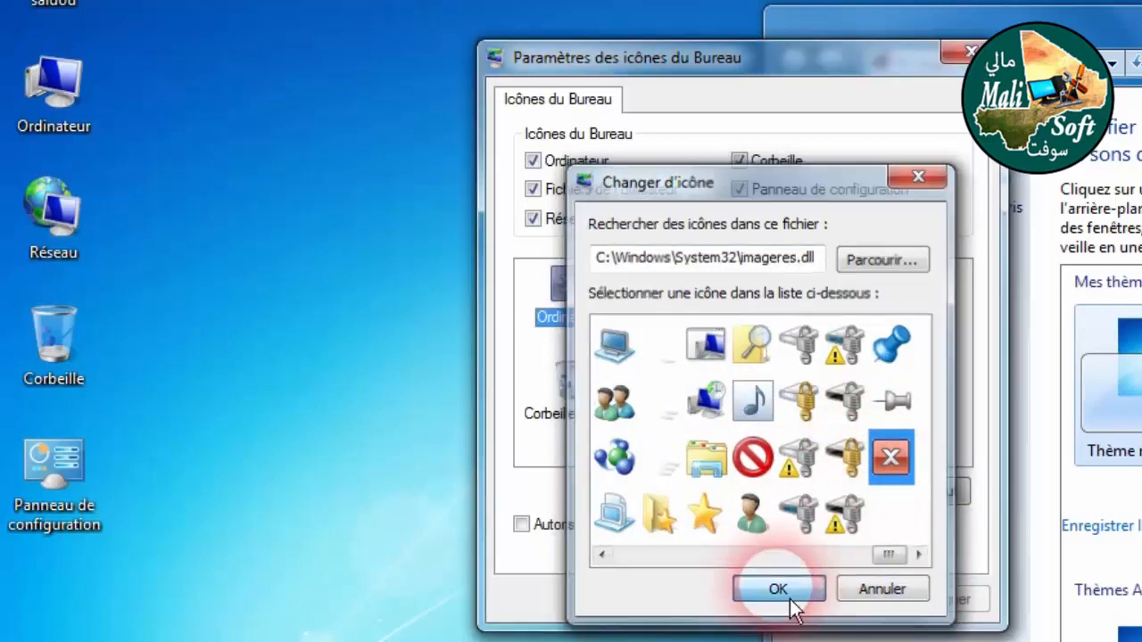
click(948, 604)
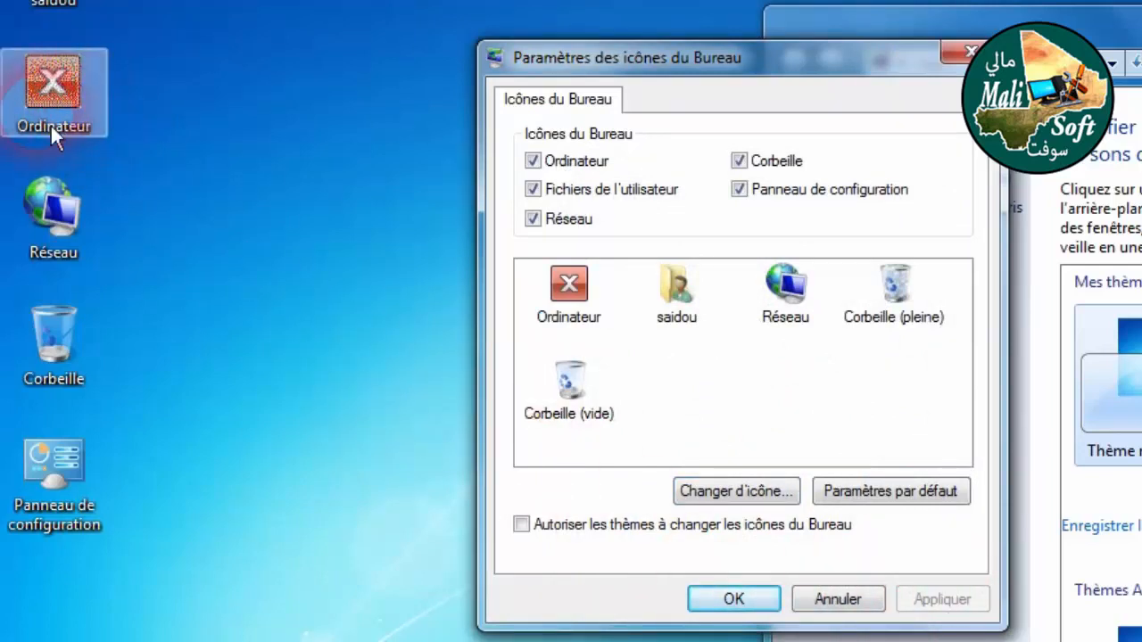
Step: Change the Ordinateur icon to the single-person icon in a green shirt from imageres.dll and apply it
click(584, 301)
click(738, 490)
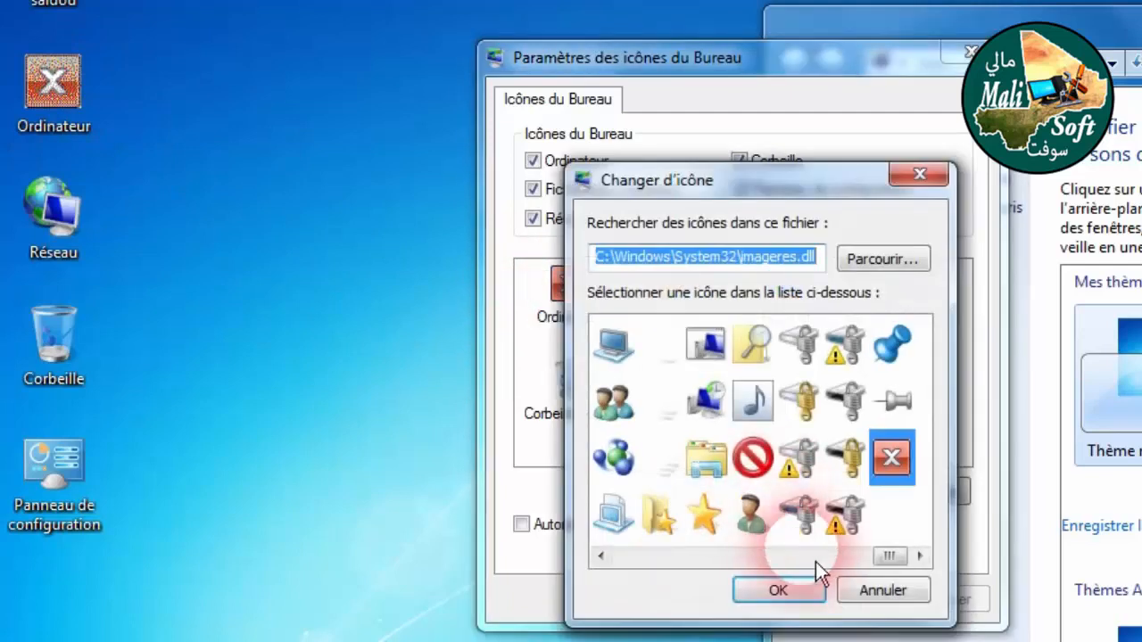
drag(893, 563, 864, 534)
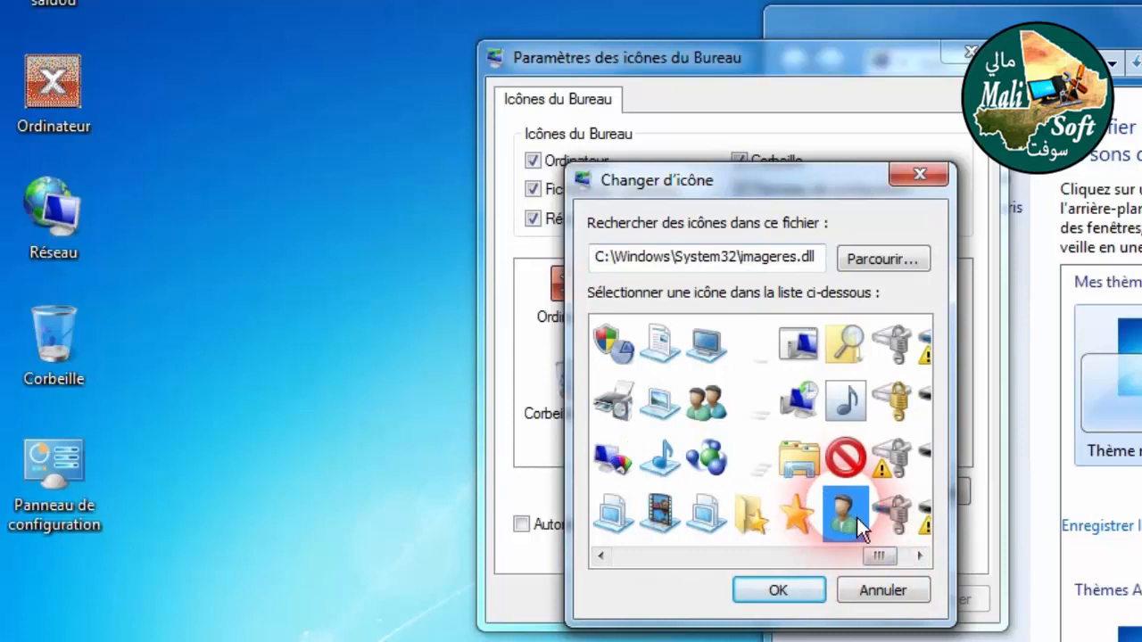
click(777, 591)
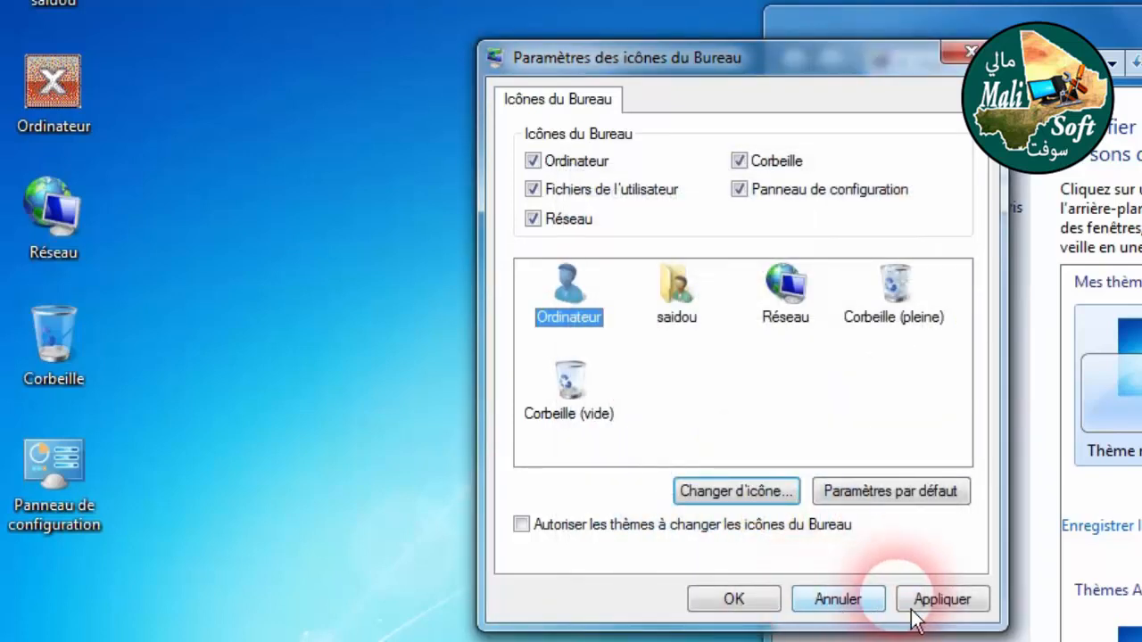
click(913, 612)
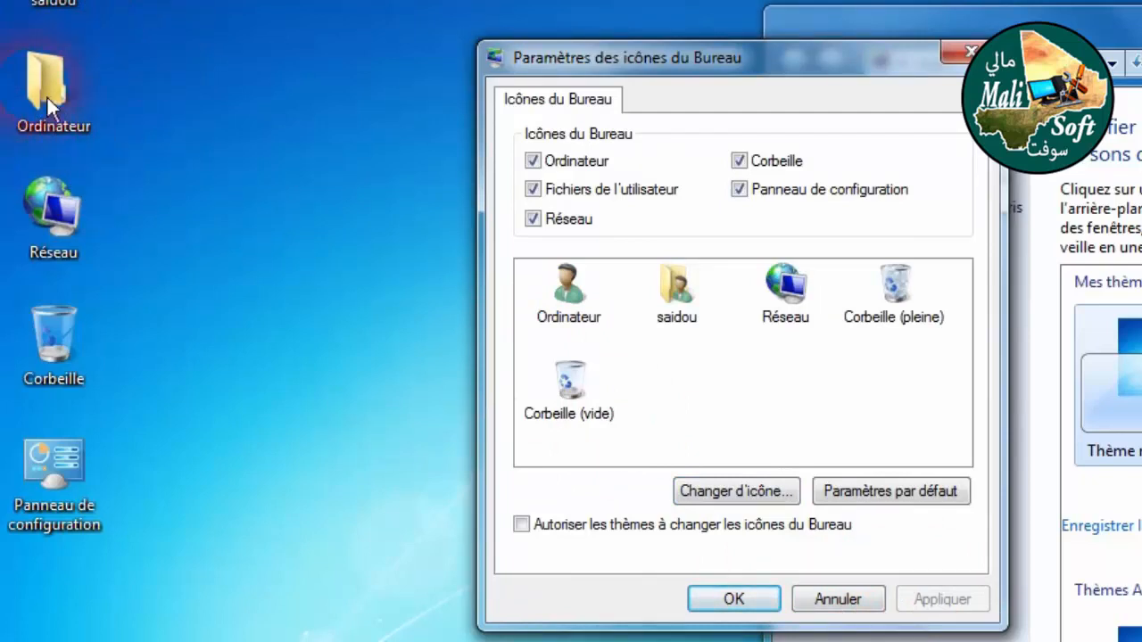
click(735, 492)
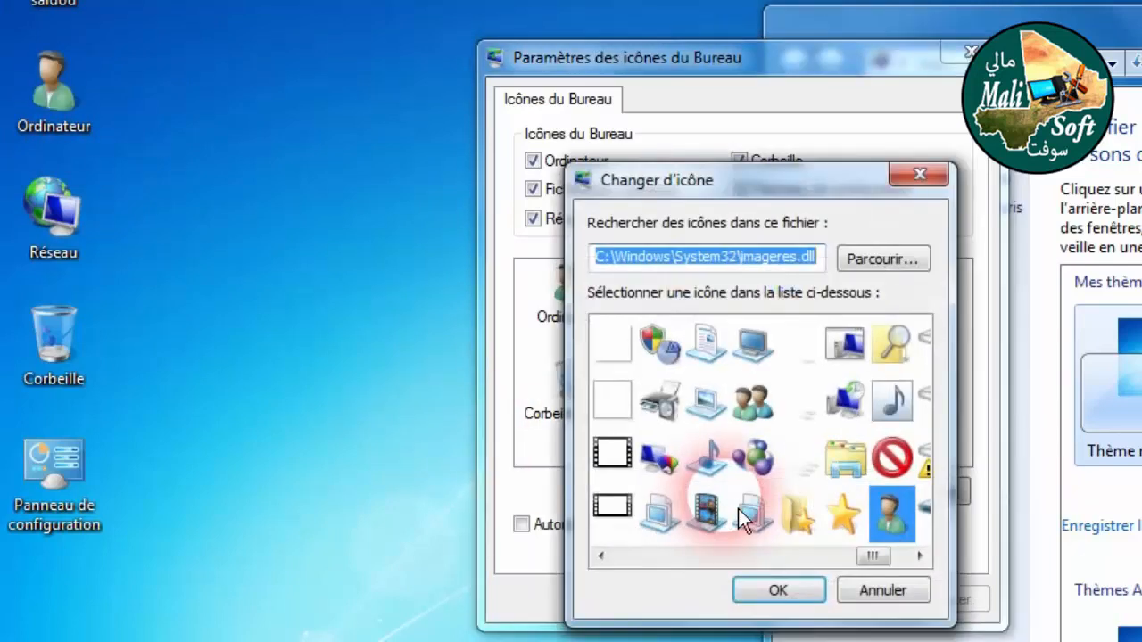
click(880, 590)
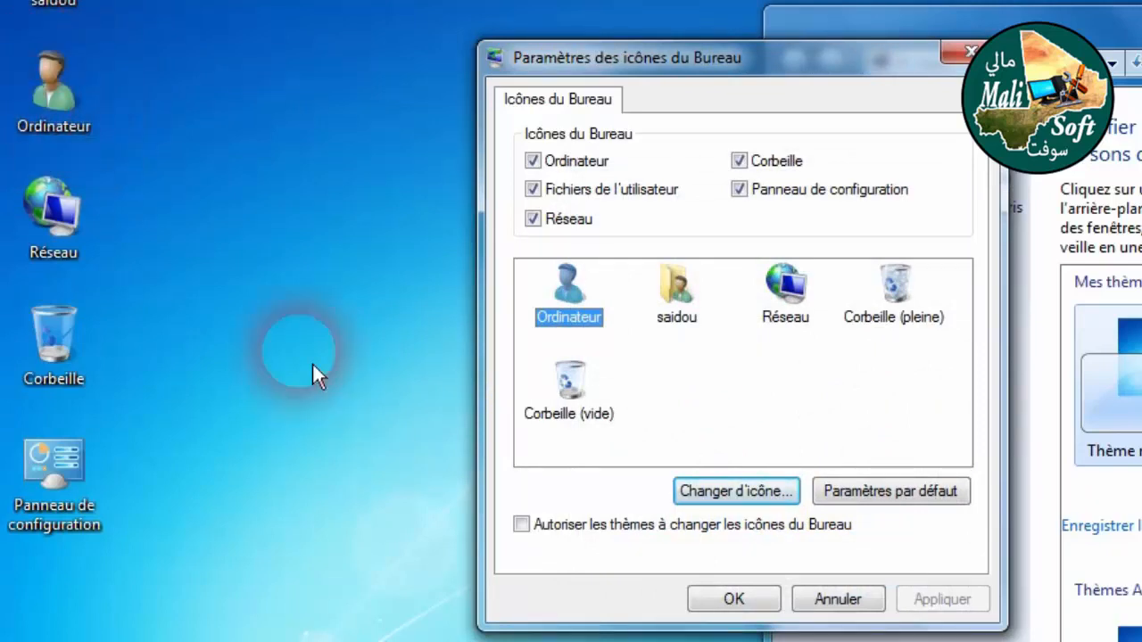
click(745, 495)
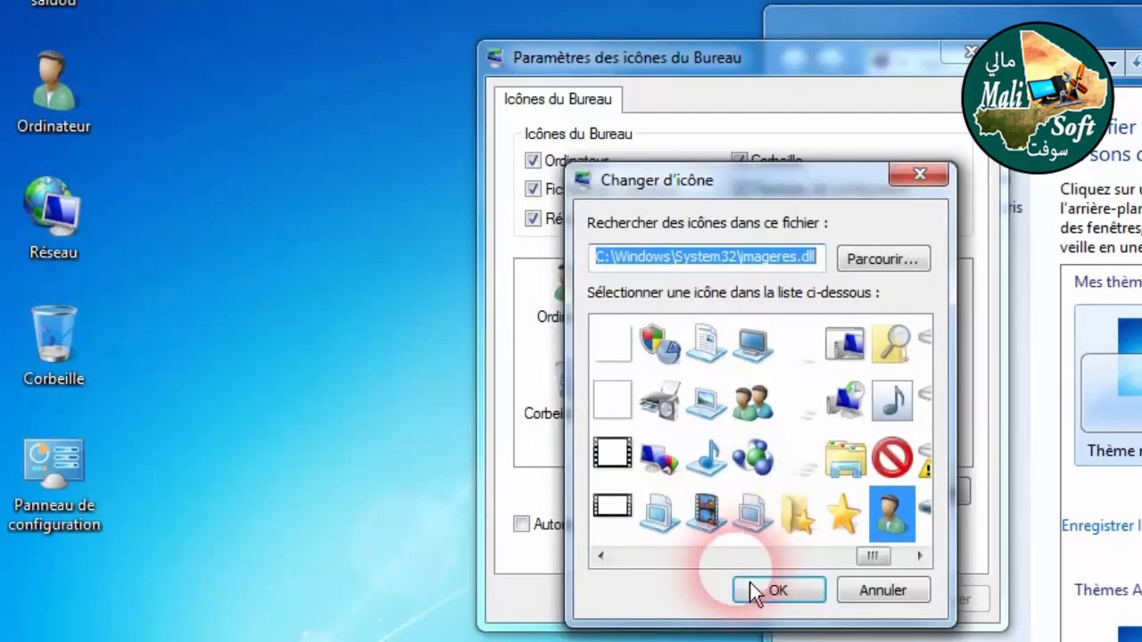
click(878, 589)
Step: Change the Ordinateur icon to the green shield with a white check mark from imageres.dll and apply it
click(581, 320)
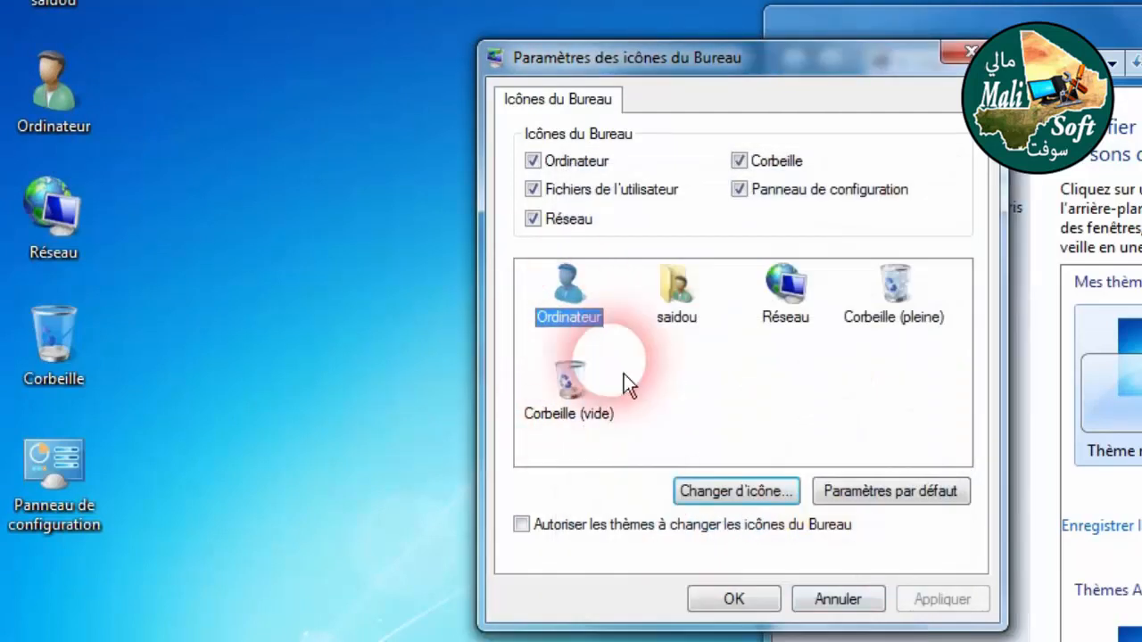
click(778, 501)
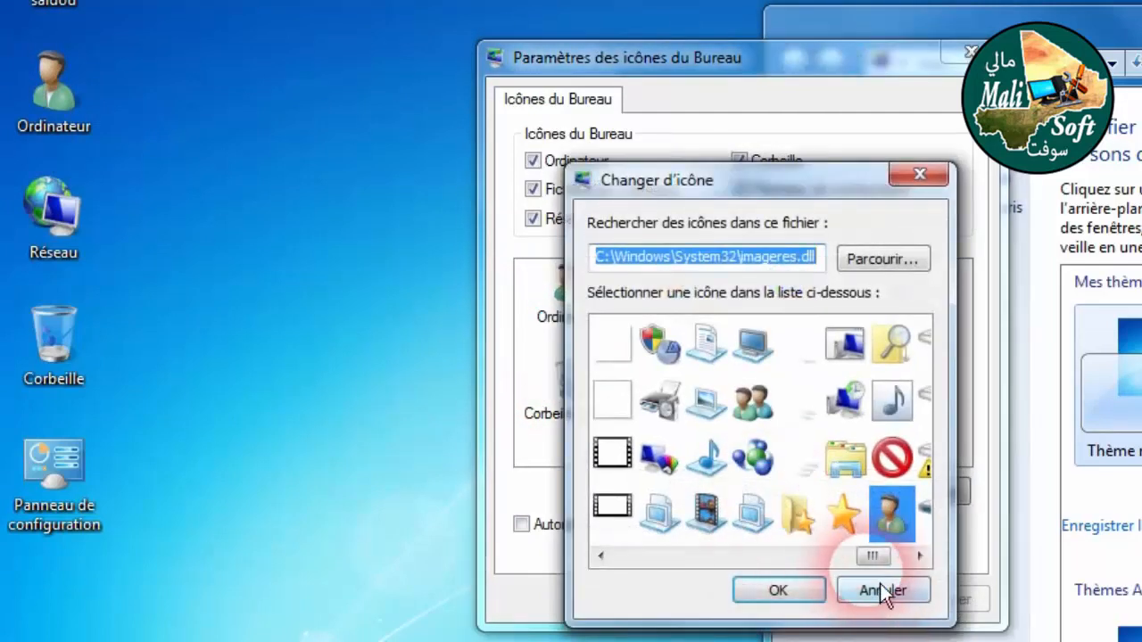
drag(879, 572, 754, 609)
click(807, 412)
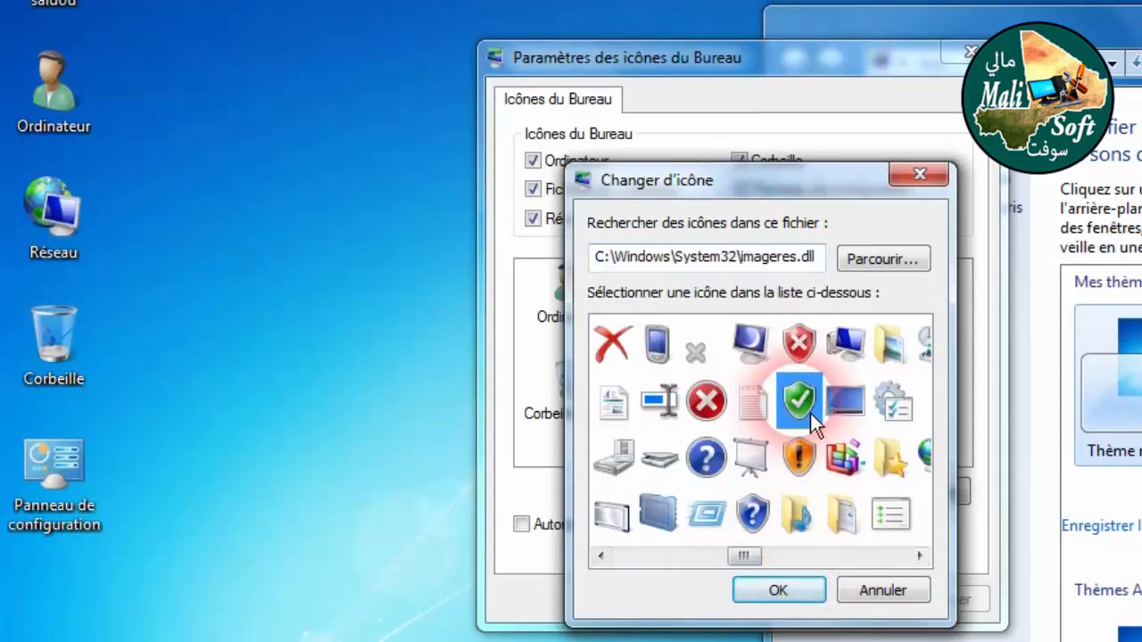
click(778, 605)
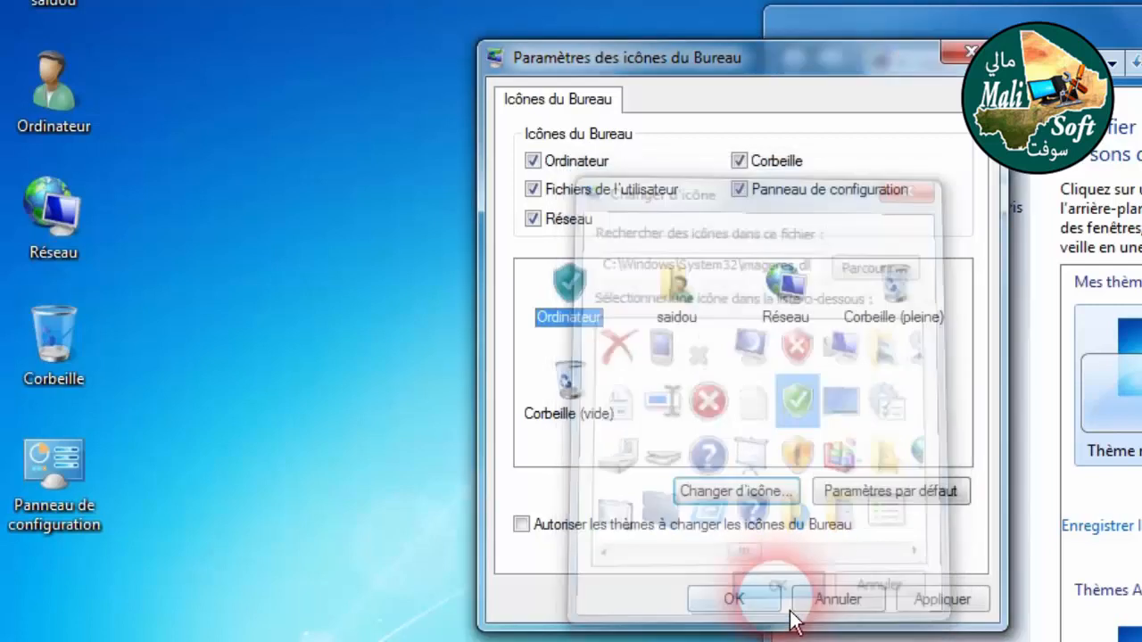
click(938, 606)
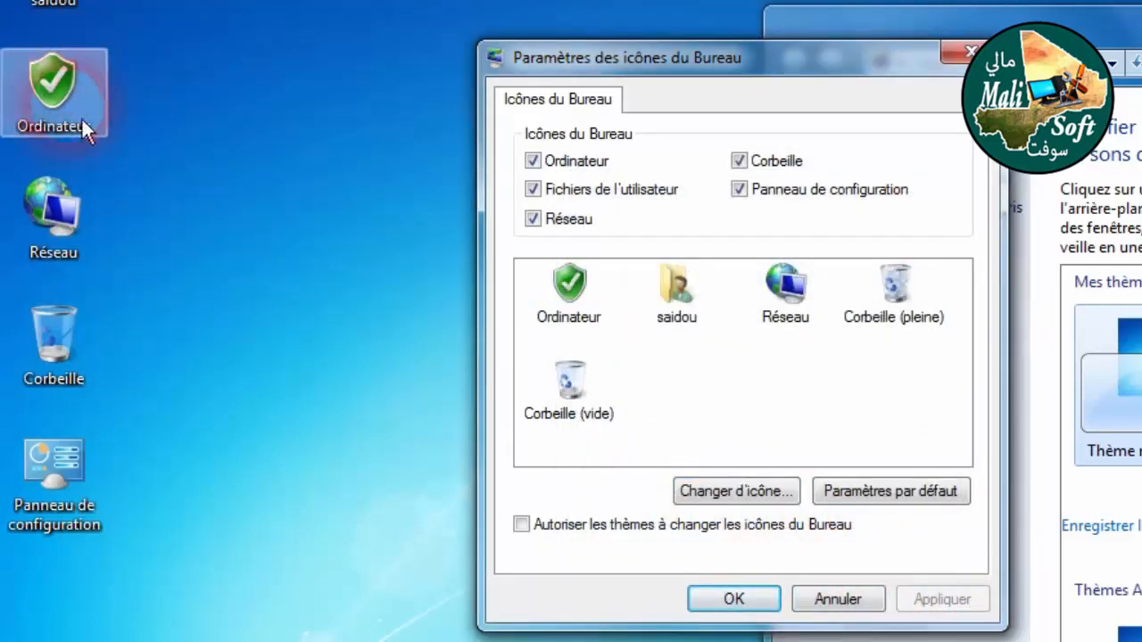
click(735, 492)
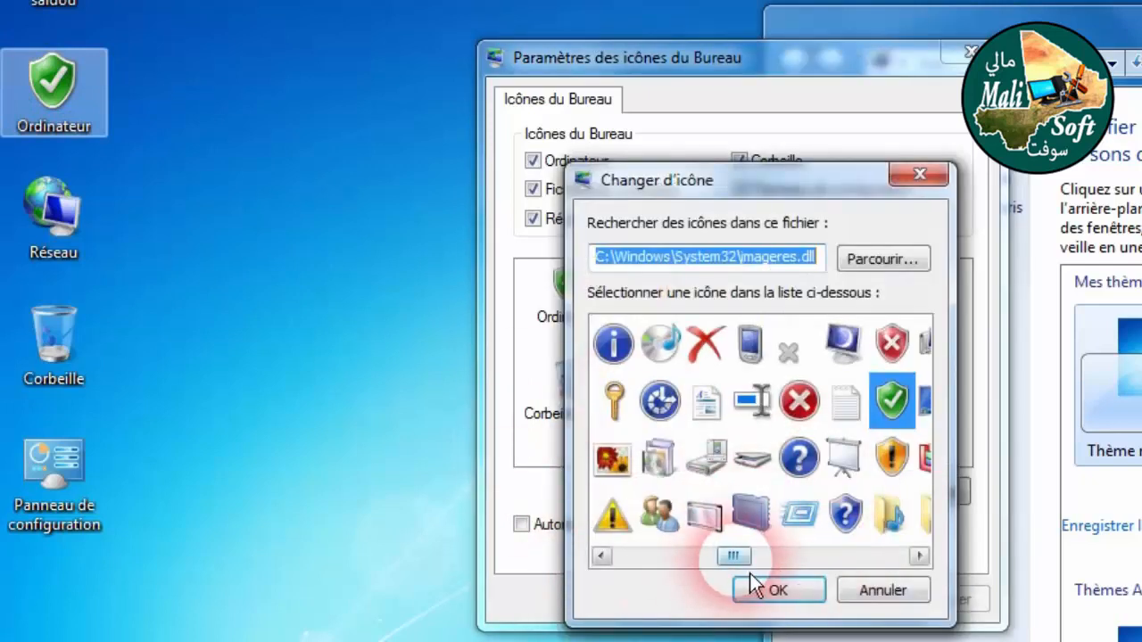
drag(750, 580, 676, 595)
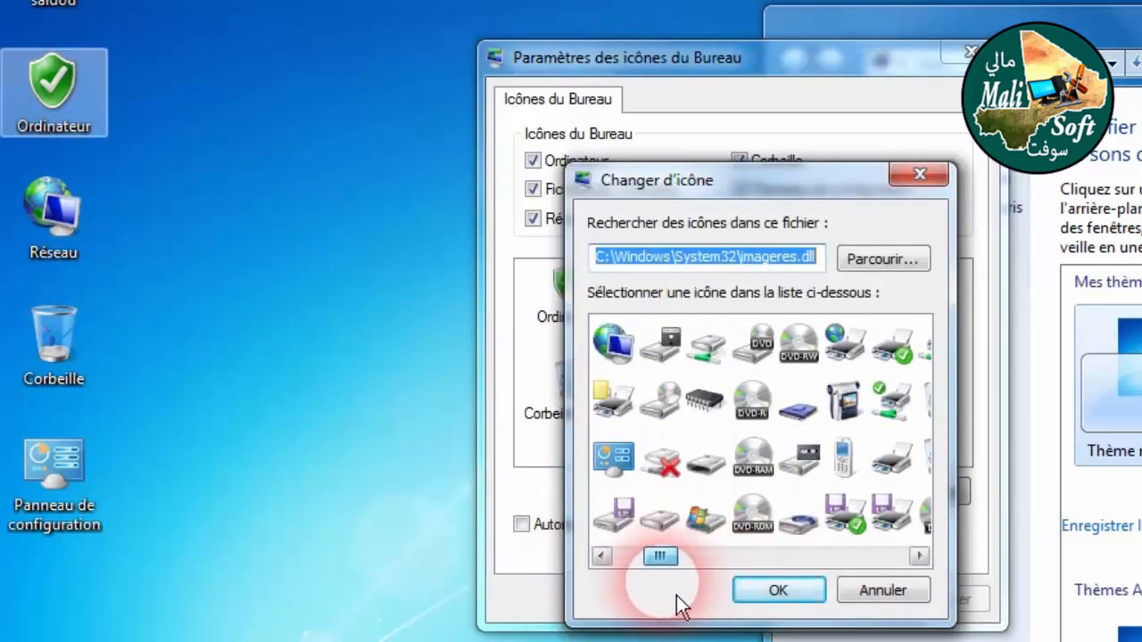
click(880, 588)
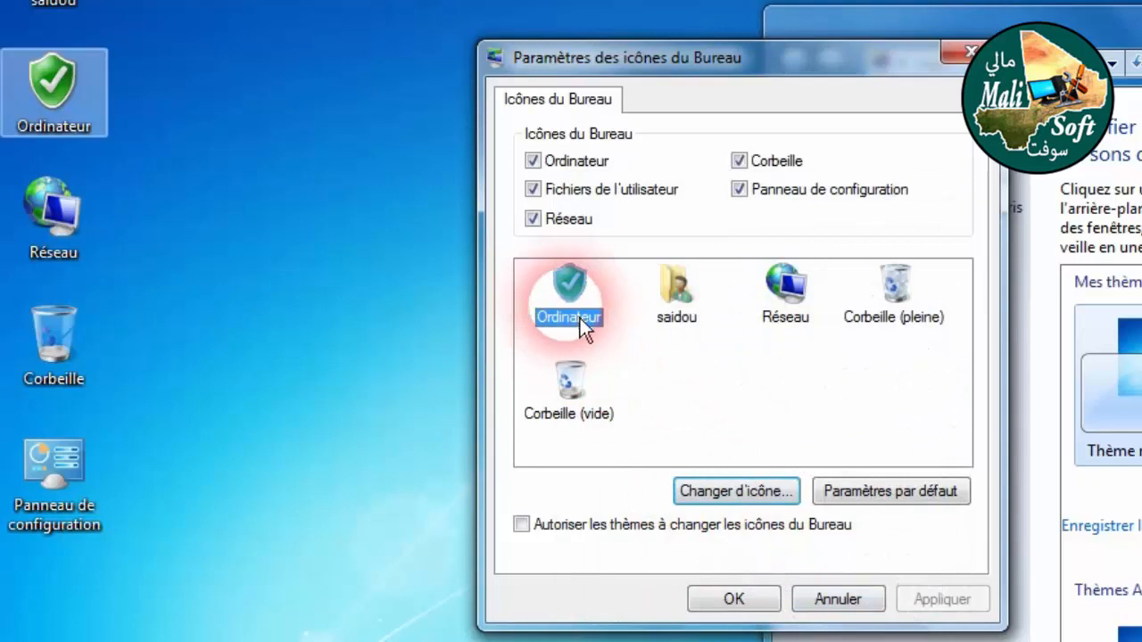
Step: Change the Ordinateur icon to the handheld device from imageres.dll and apply it
click(736, 490)
click(802, 600)
click(775, 593)
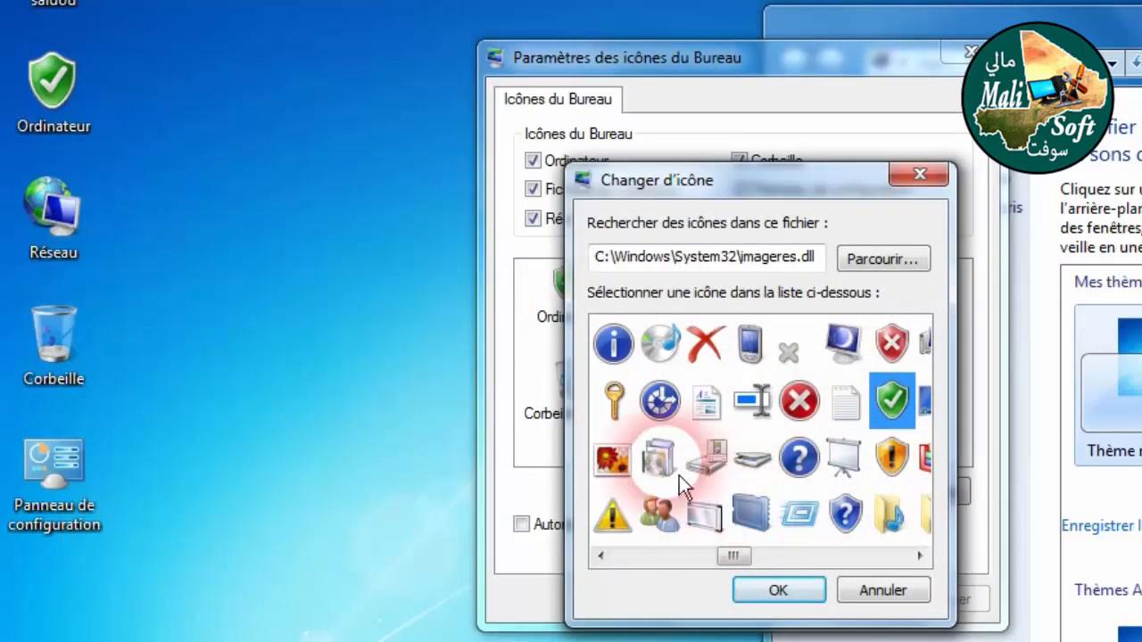
click(750, 343)
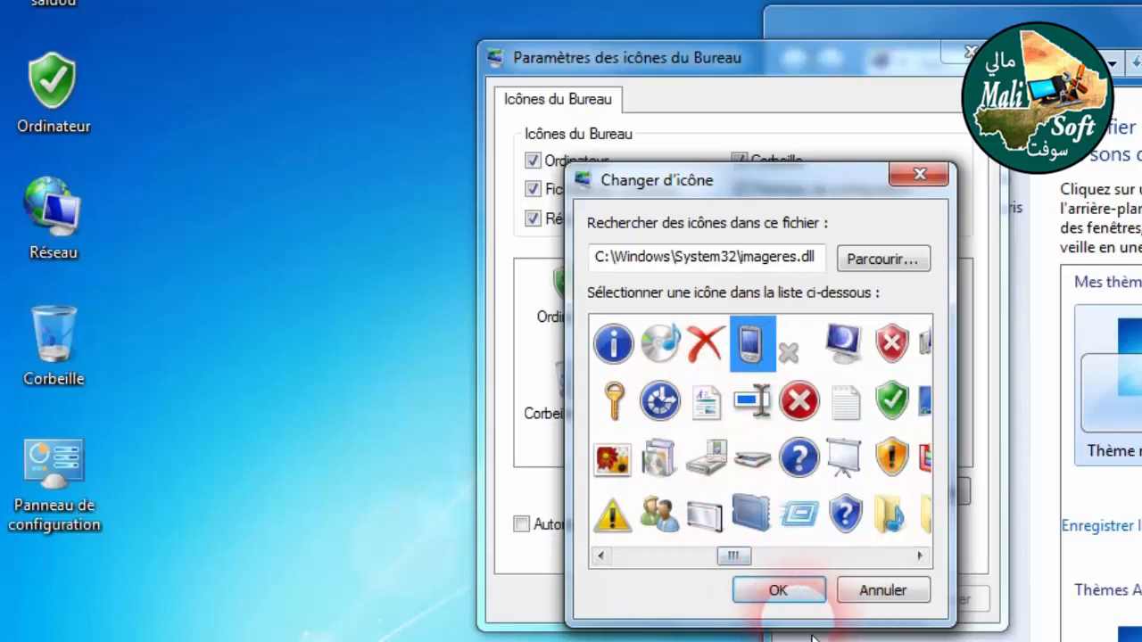
click(780, 594)
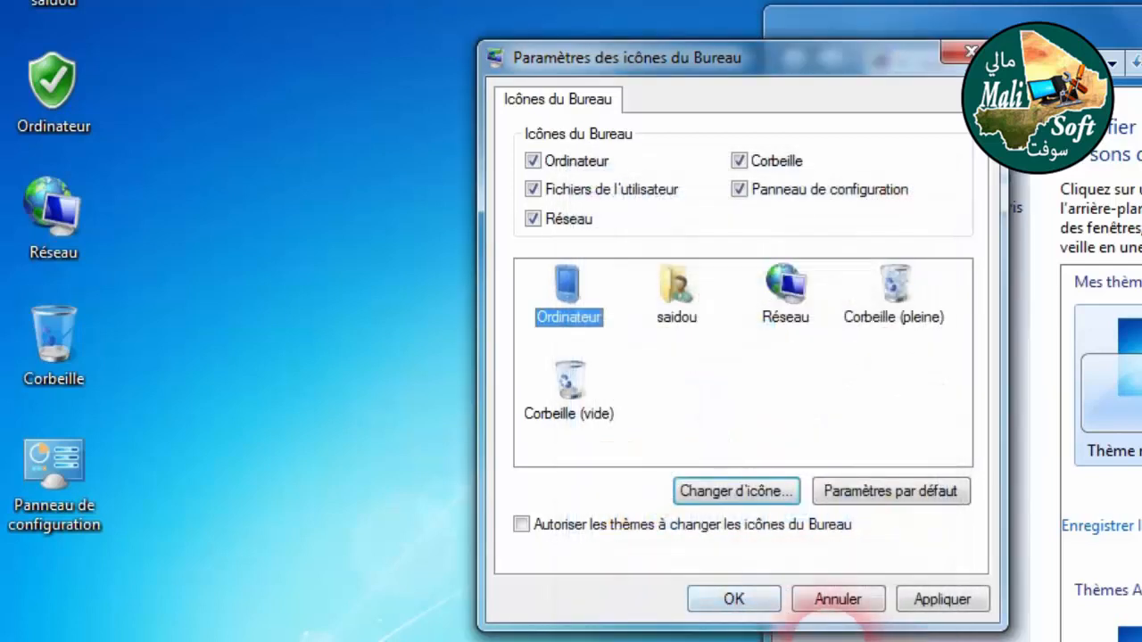
click(944, 599)
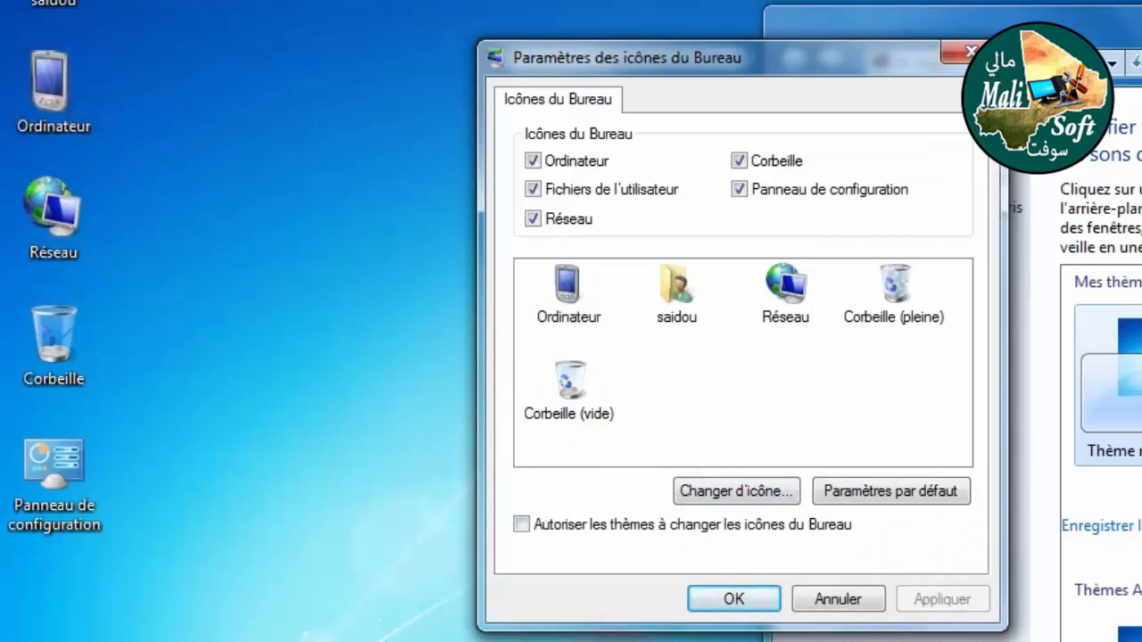
Step: Change the Réseau icon to the four-colour ball with a green check mark from imageres.dll and apply it
click(82, 257)
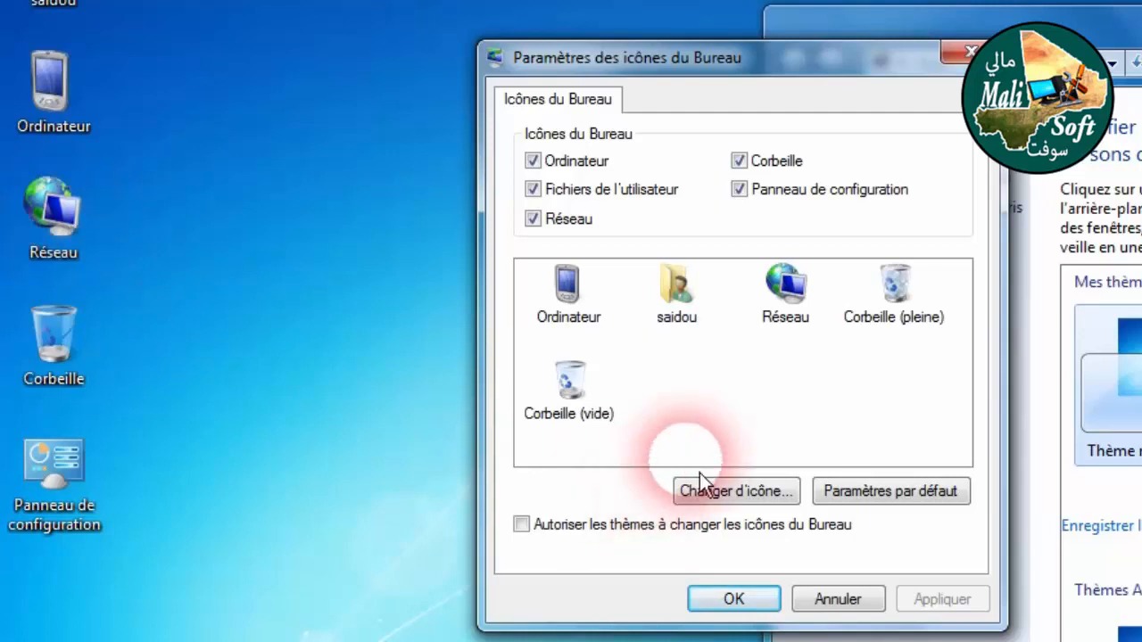
click(810, 303)
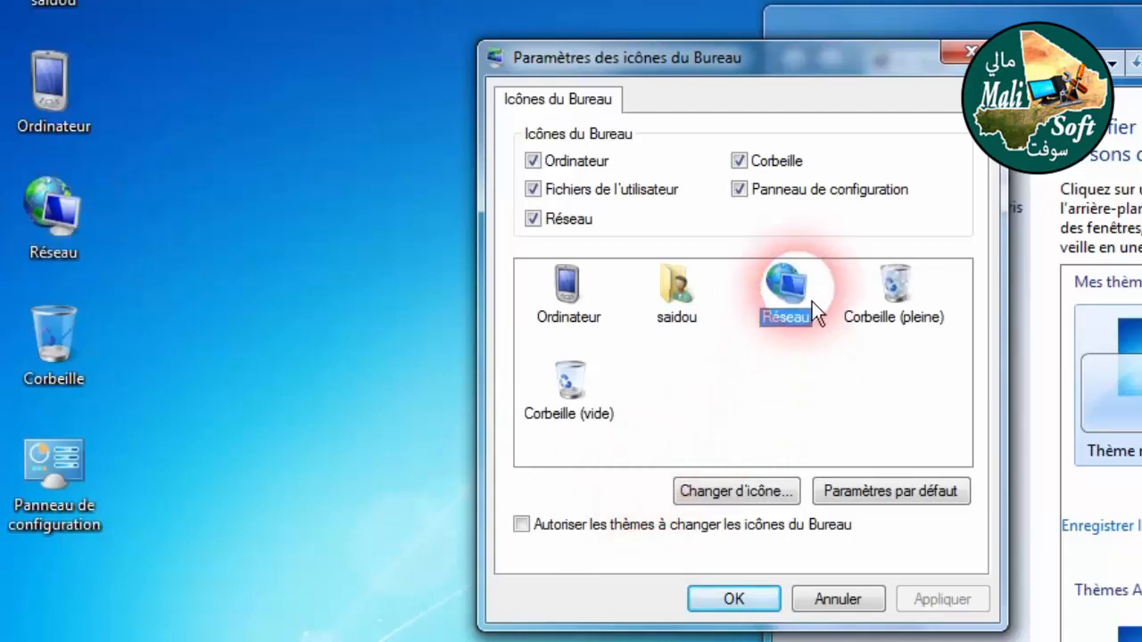
click(725, 500)
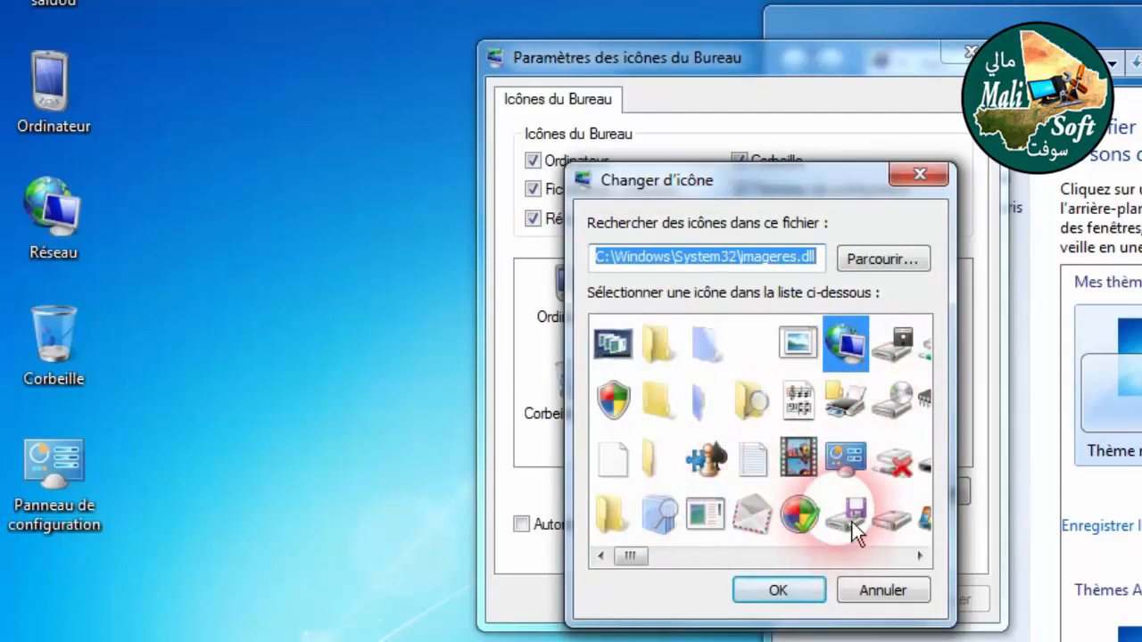
click(813, 530)
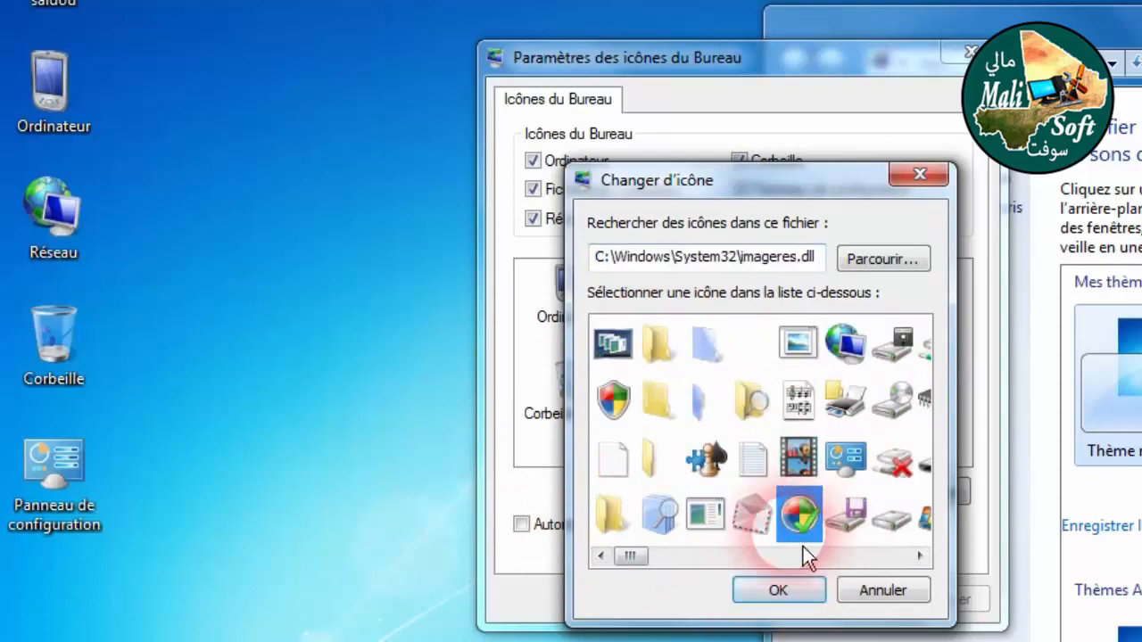
click(779, 597)
click(942, 599)
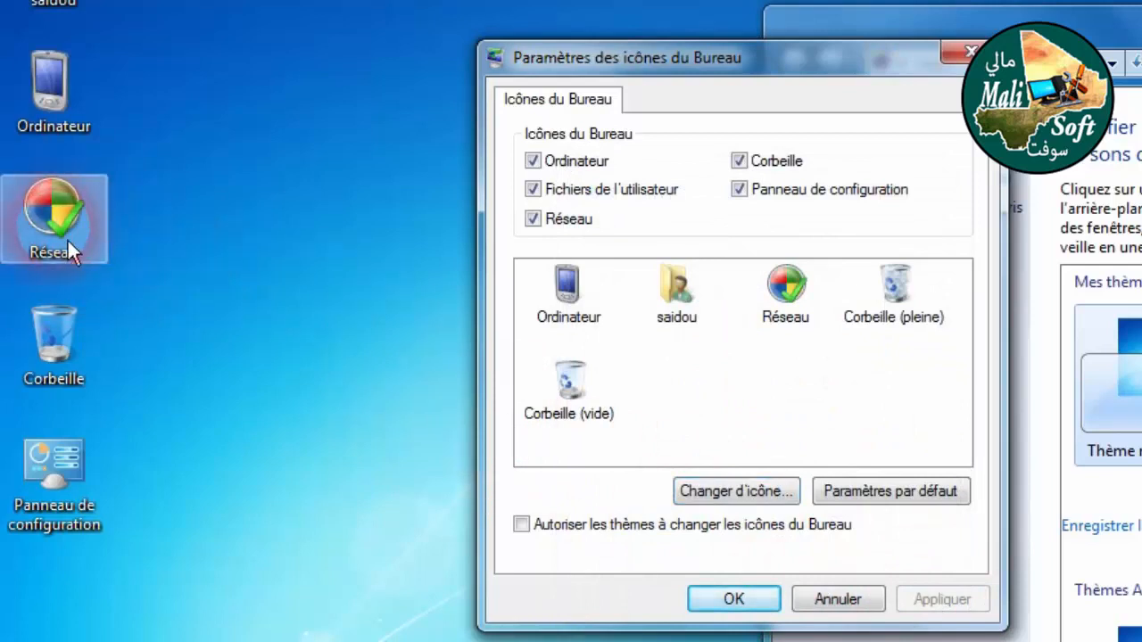
Step: Change the Corbeille (vide) icon to the gold key from imageres.dll and apply it
click(59, 378)
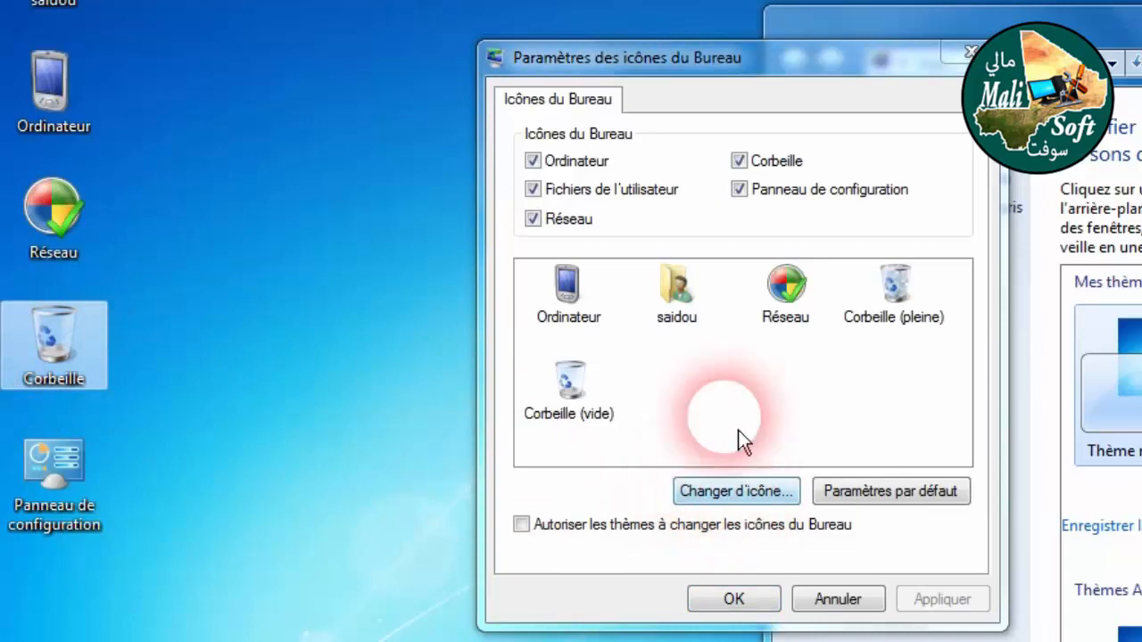
click(907, 314)
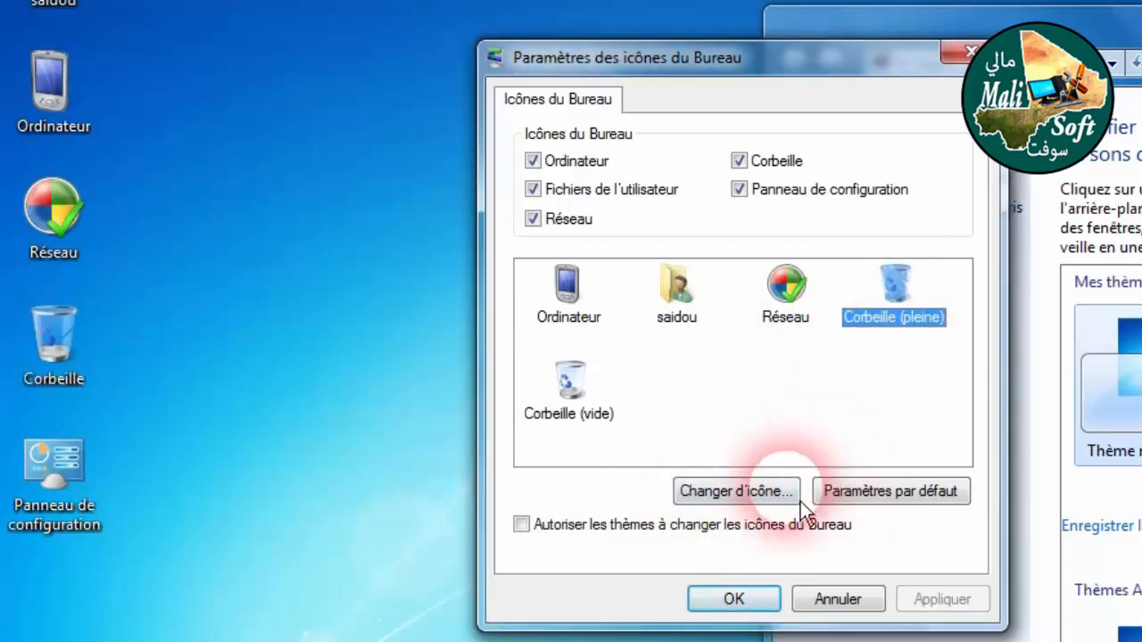
click(583, 401)
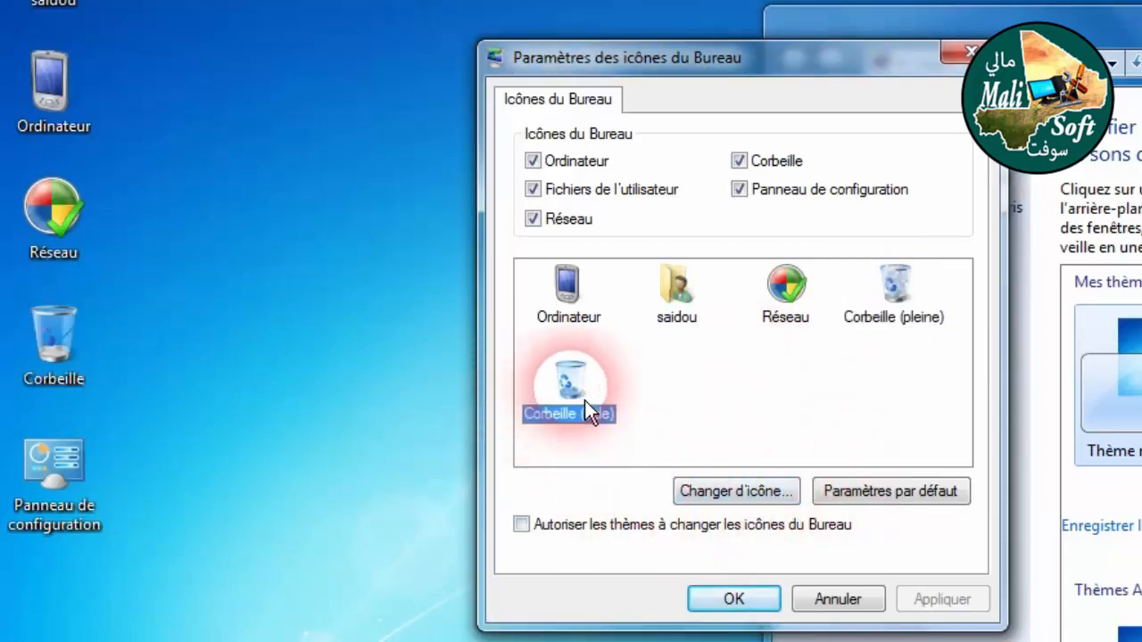
click(756, 505)
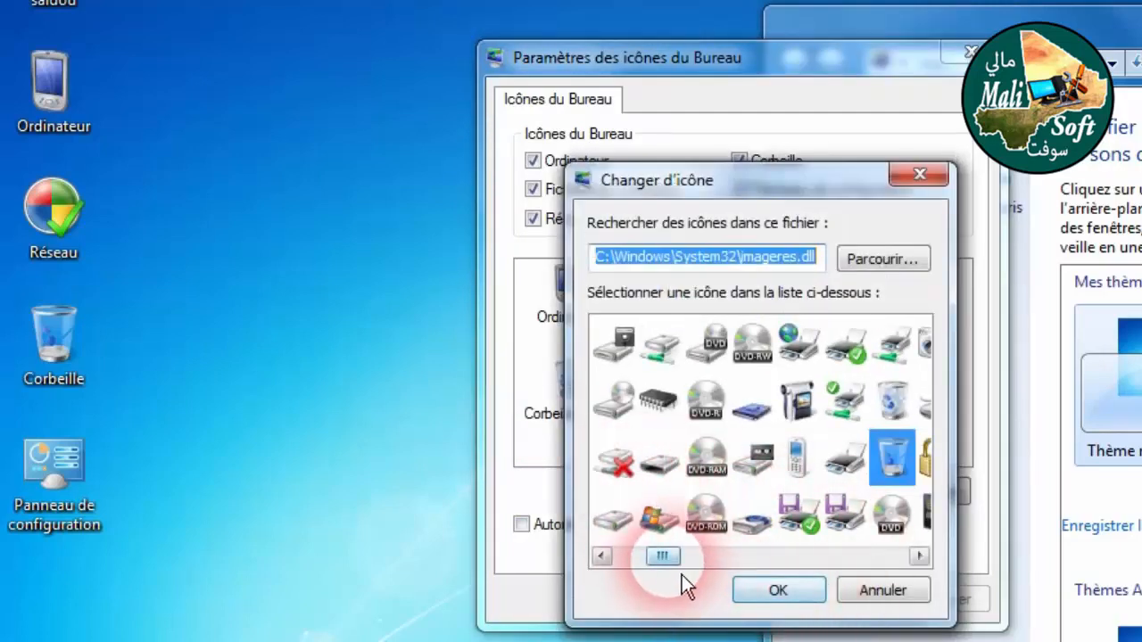
drag(676, 558, 707, 572)
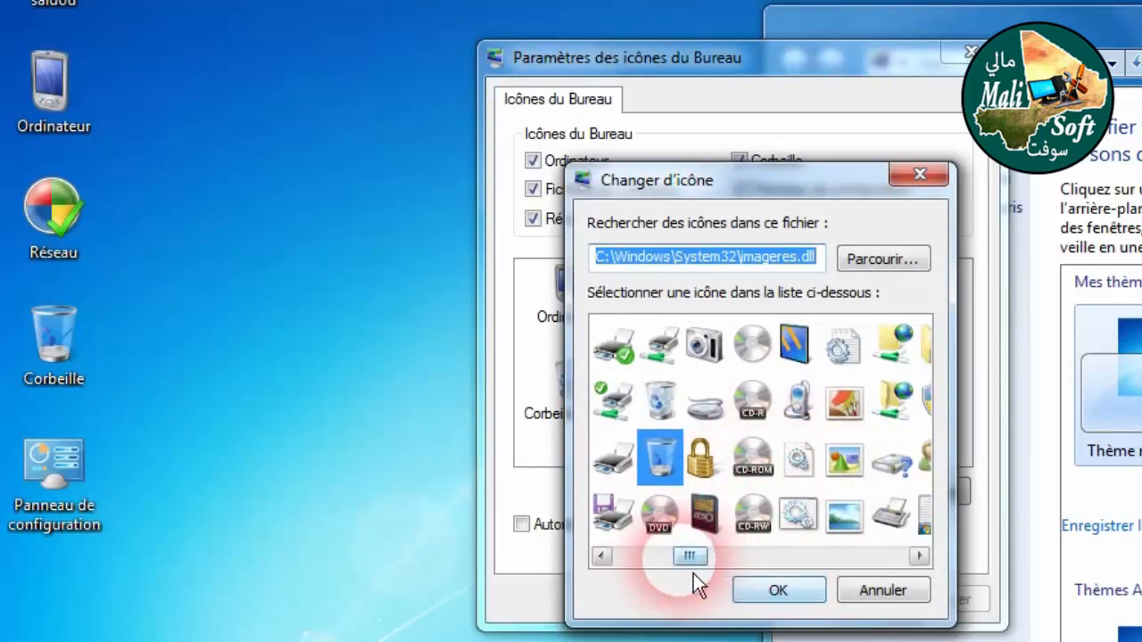
drag(694, 573, 729, 581)
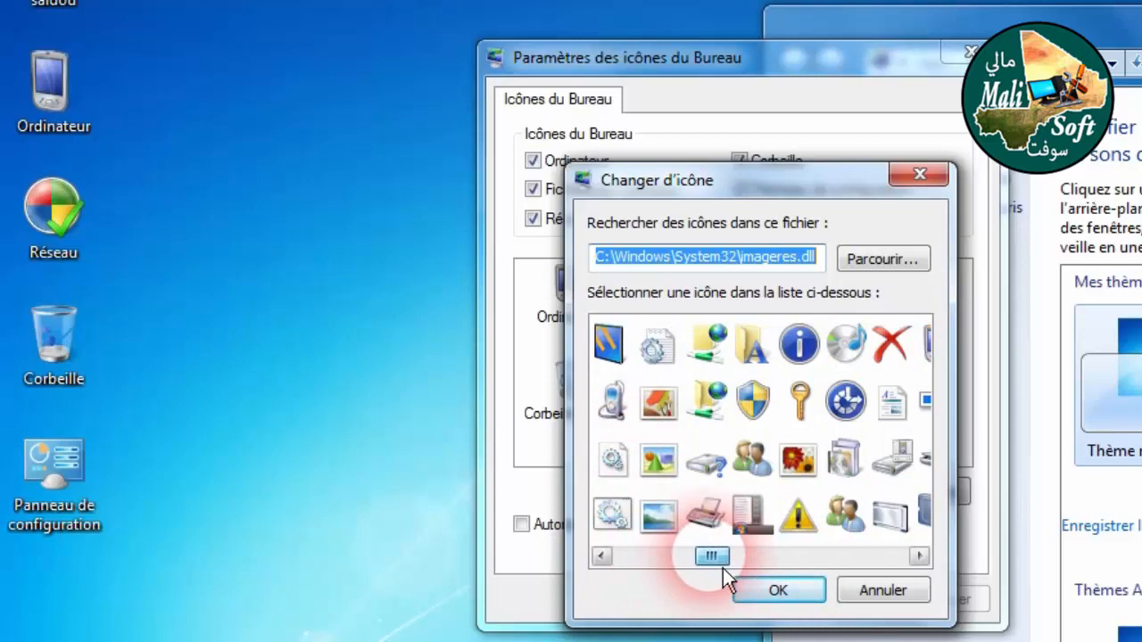
click(800, 405)
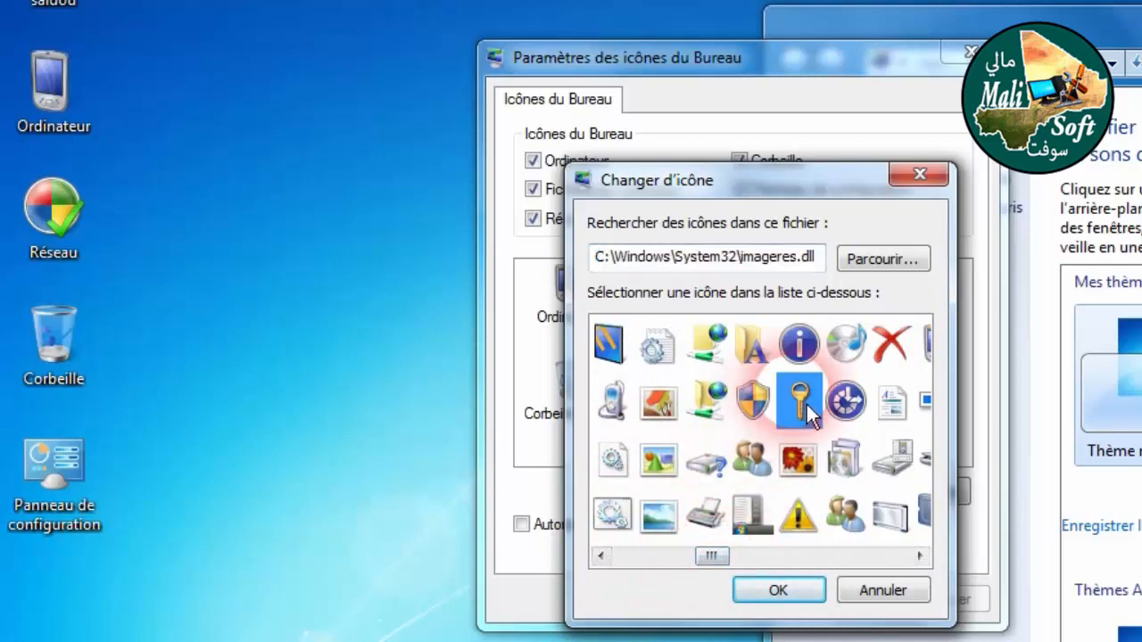
click(774, 592)
click(944, 599)
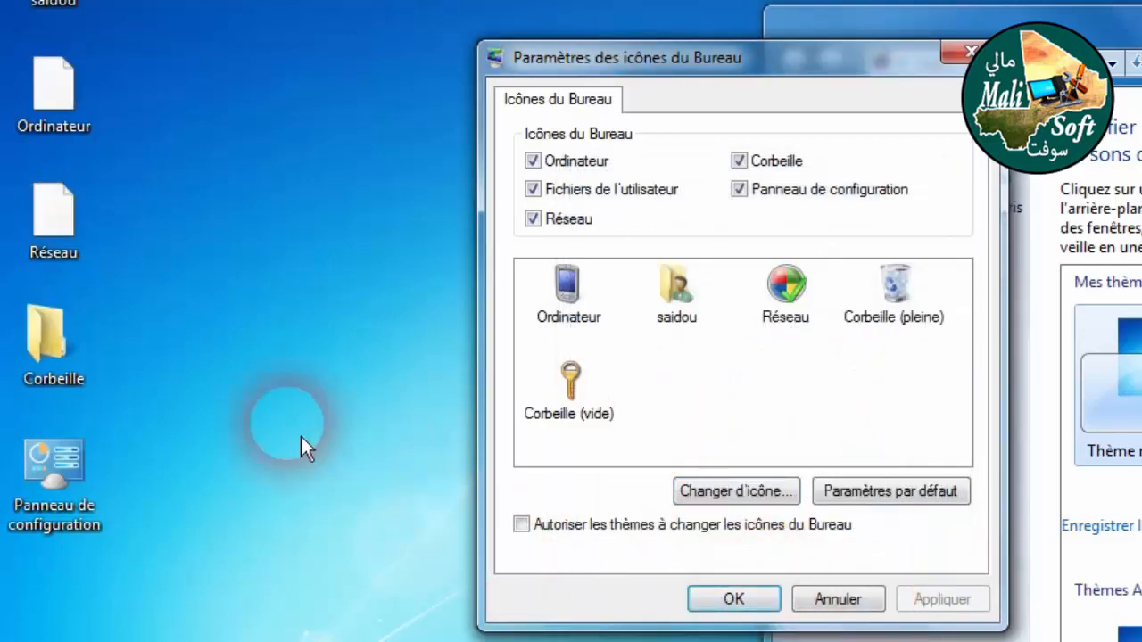
click(60, 346)
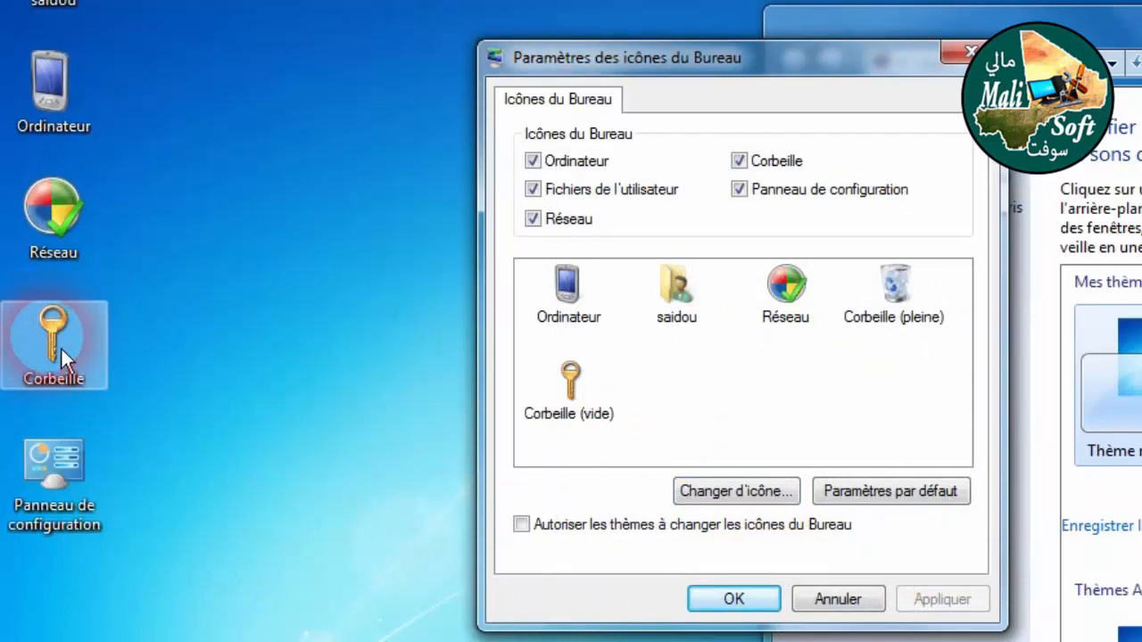
click(27, 500)
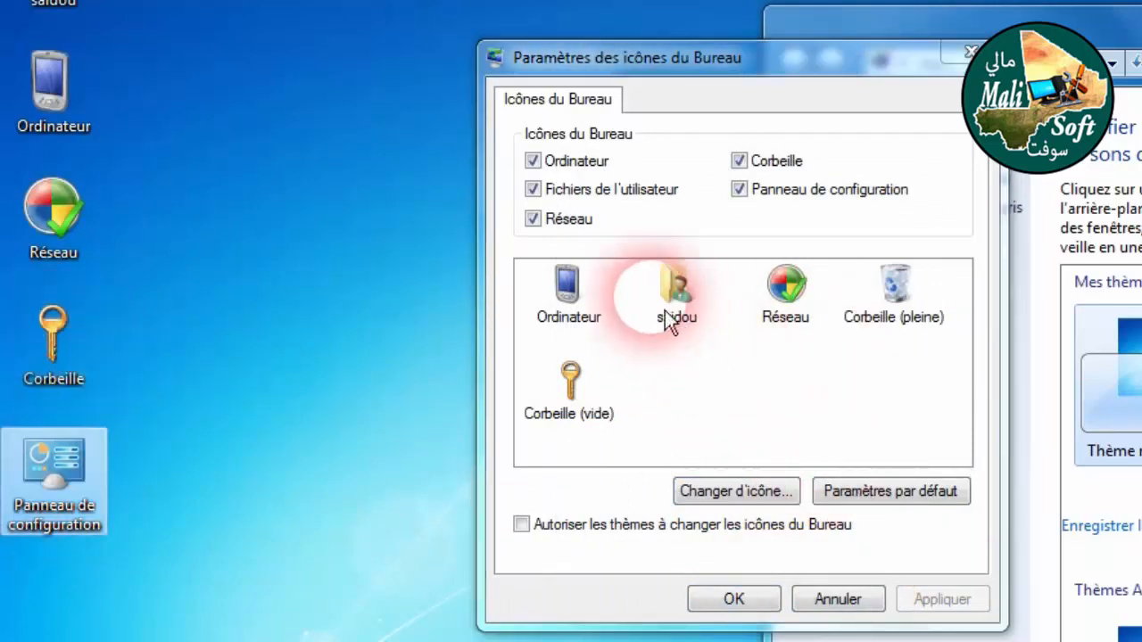
click(579, 296)
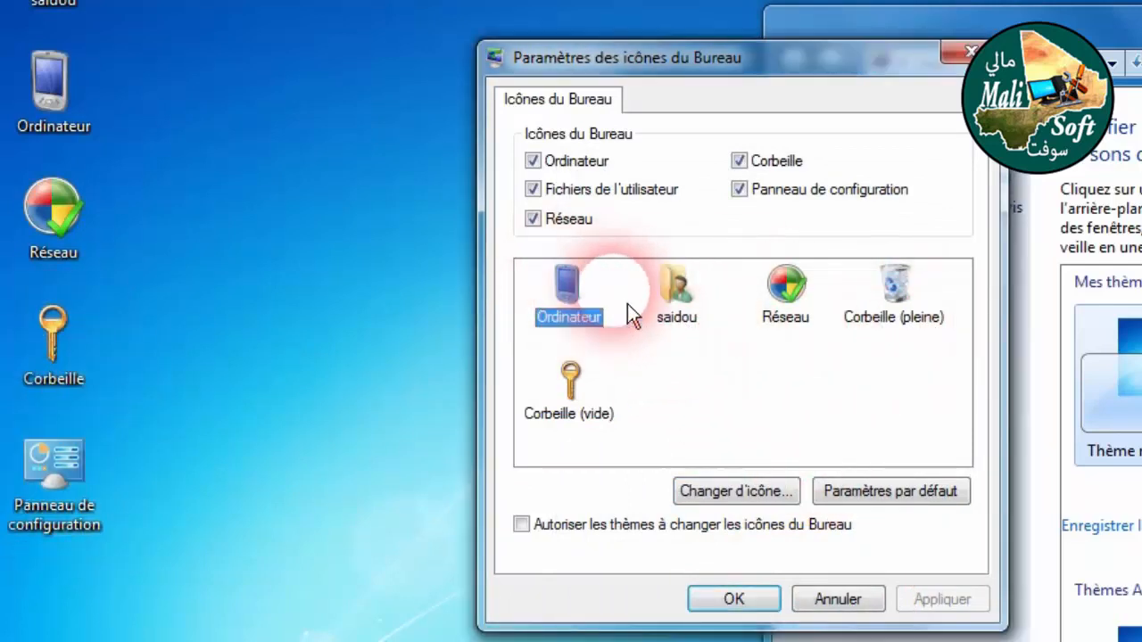
click(809, 305)
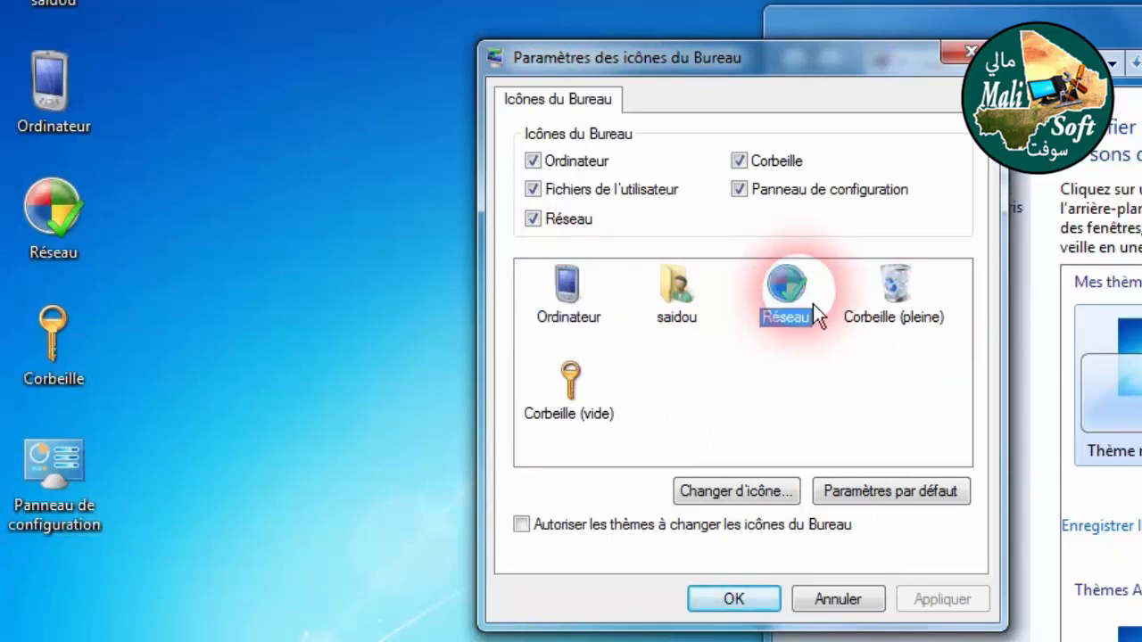
click(918, 309)
click(612, 397)
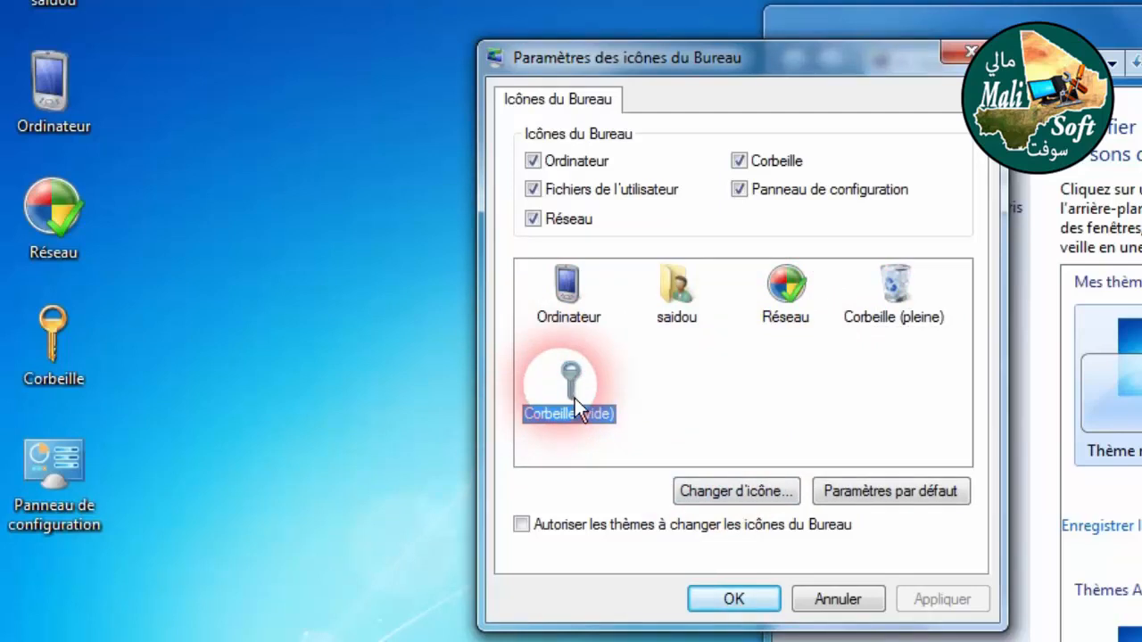
click(580, 299)
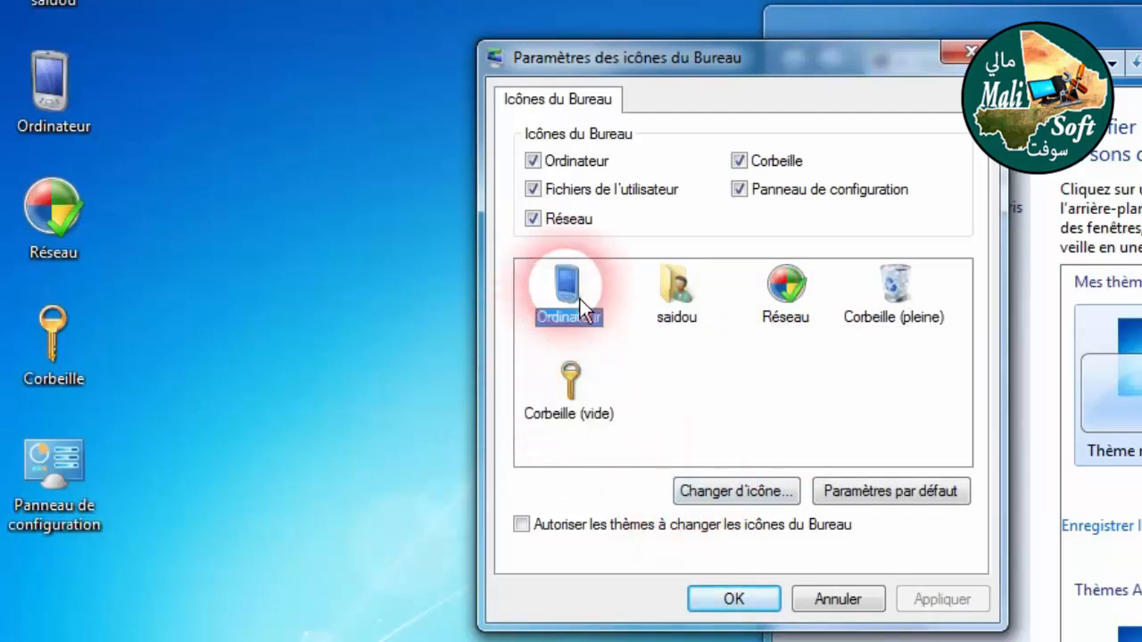
click(801, 294)
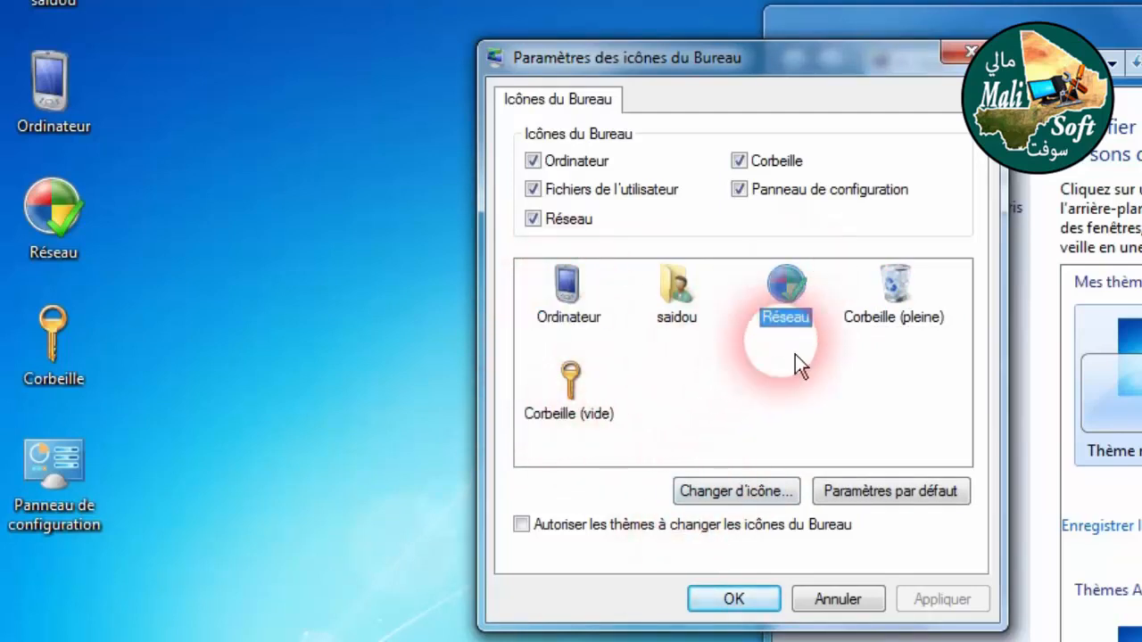
click(683, 302)
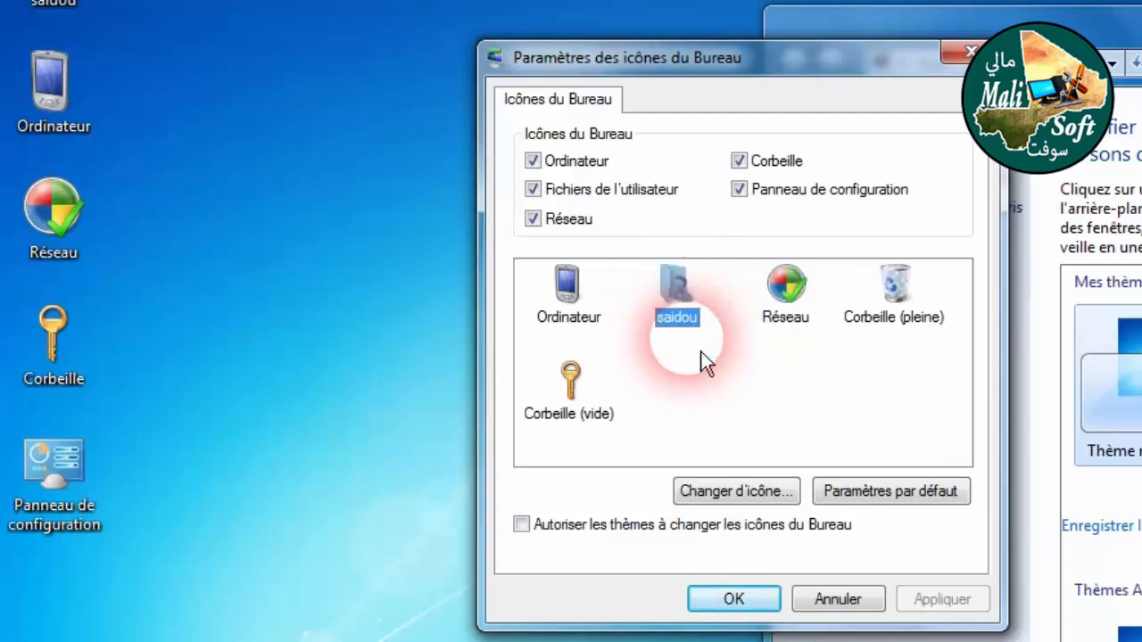
click(592, 383)
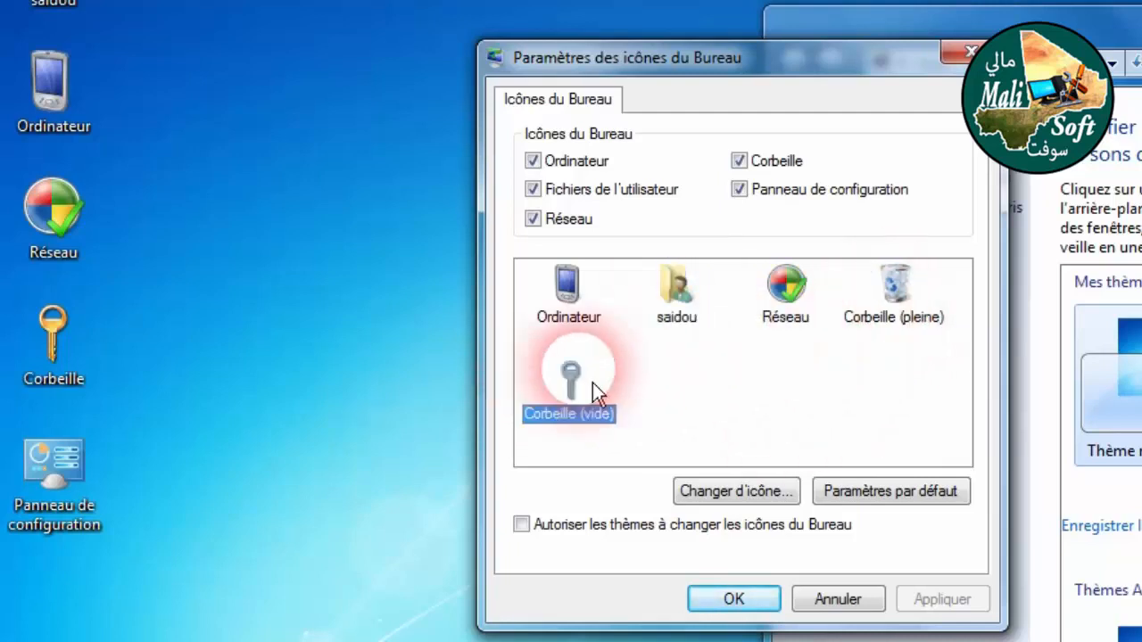
click(756, 498)
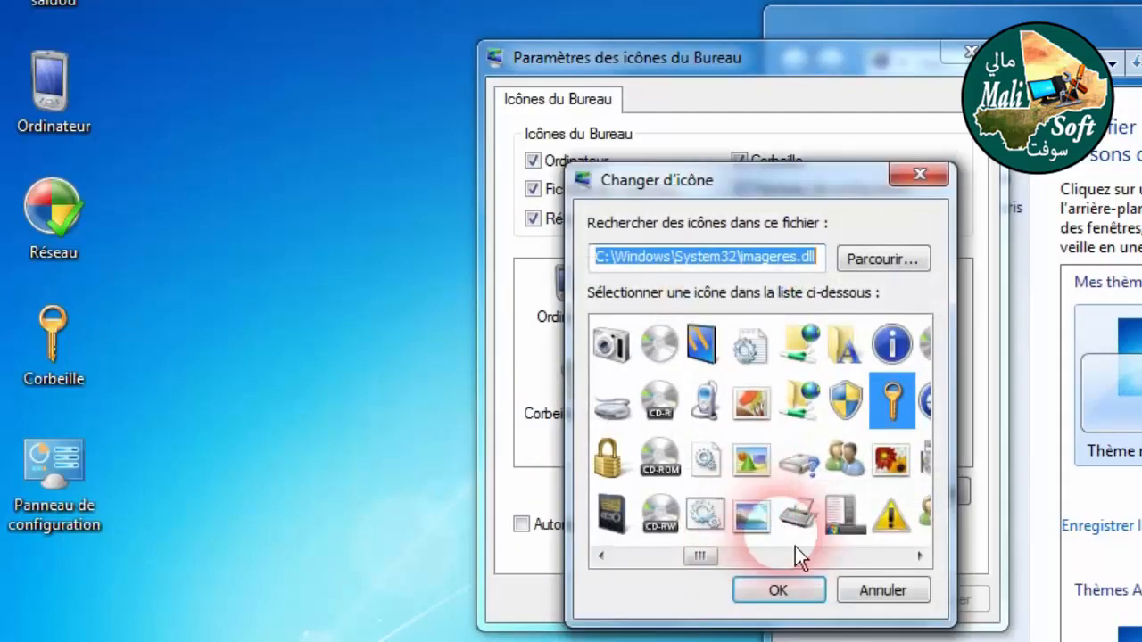
mouse_move(721, 557)
mouse_down()
mouse_move(861, 559)
mouse_move(716, 535)
mouse_up()
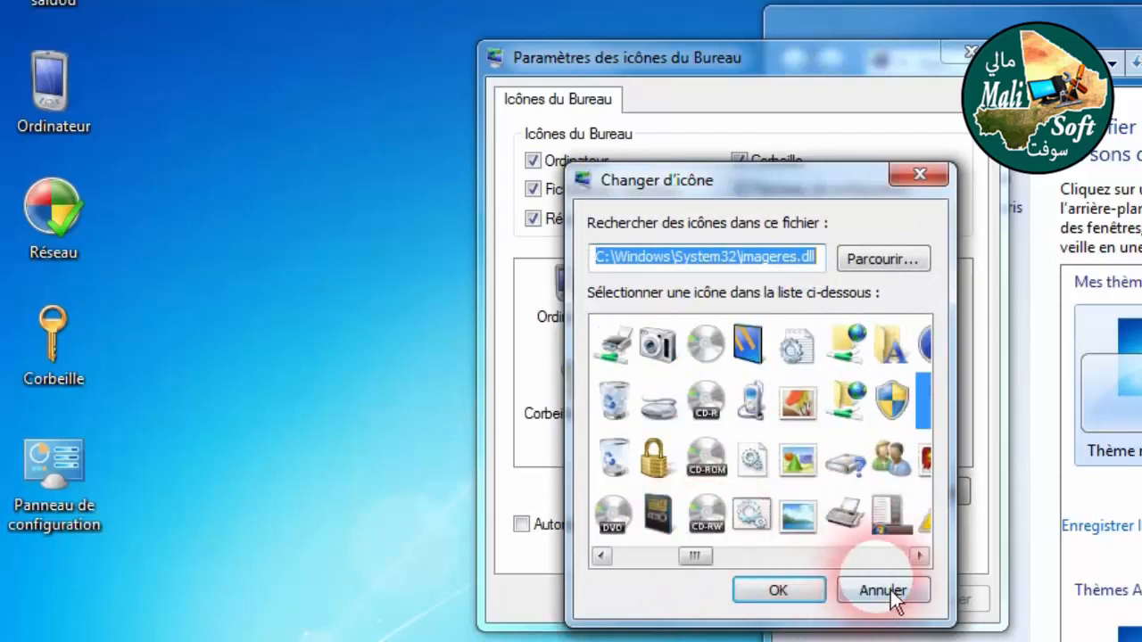
click(883, 591)
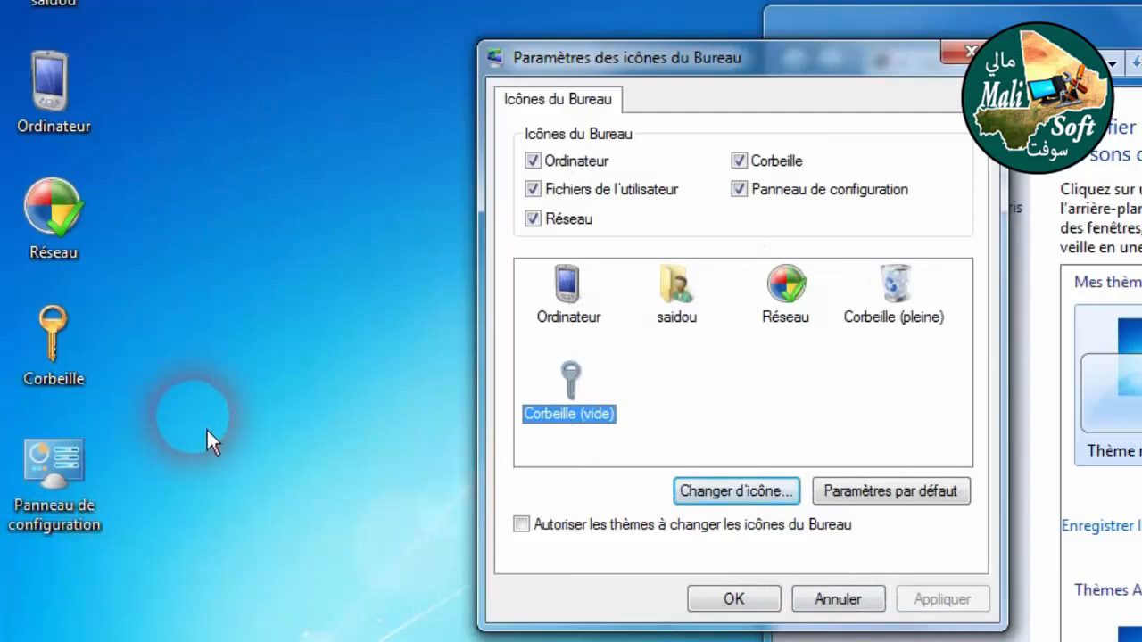
click(589, 320)
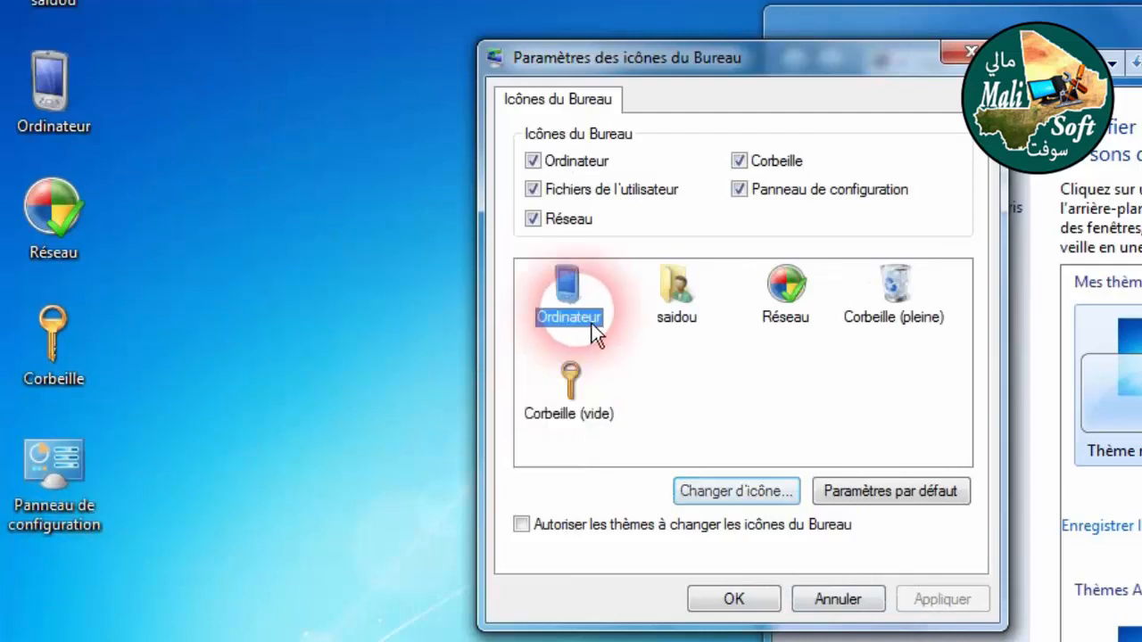
click(728, 490)
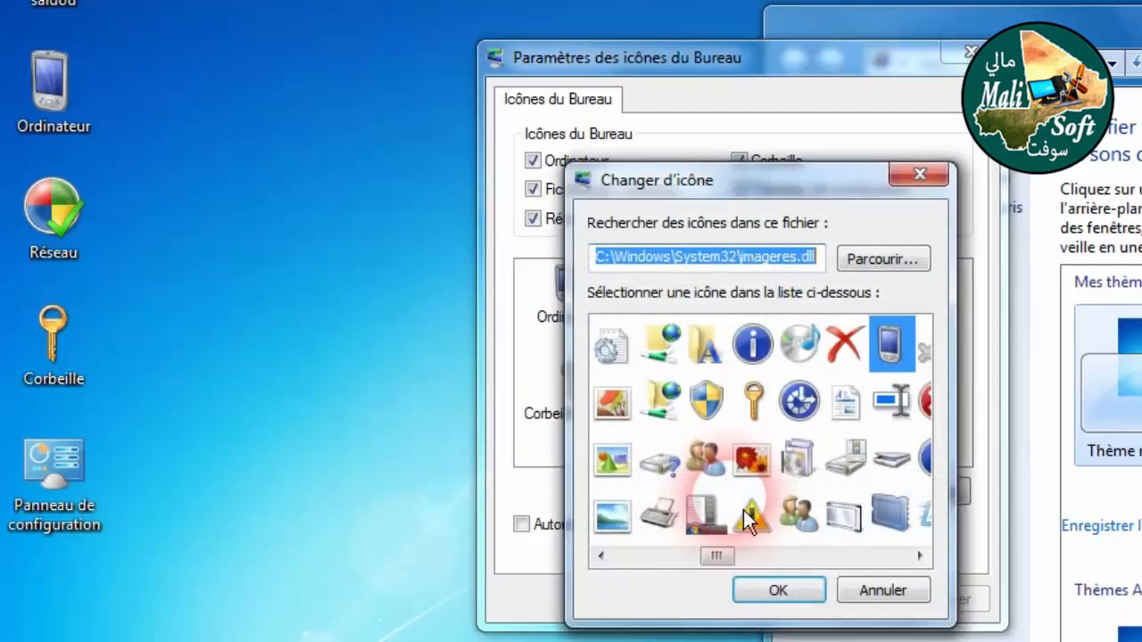
click(868, 589)
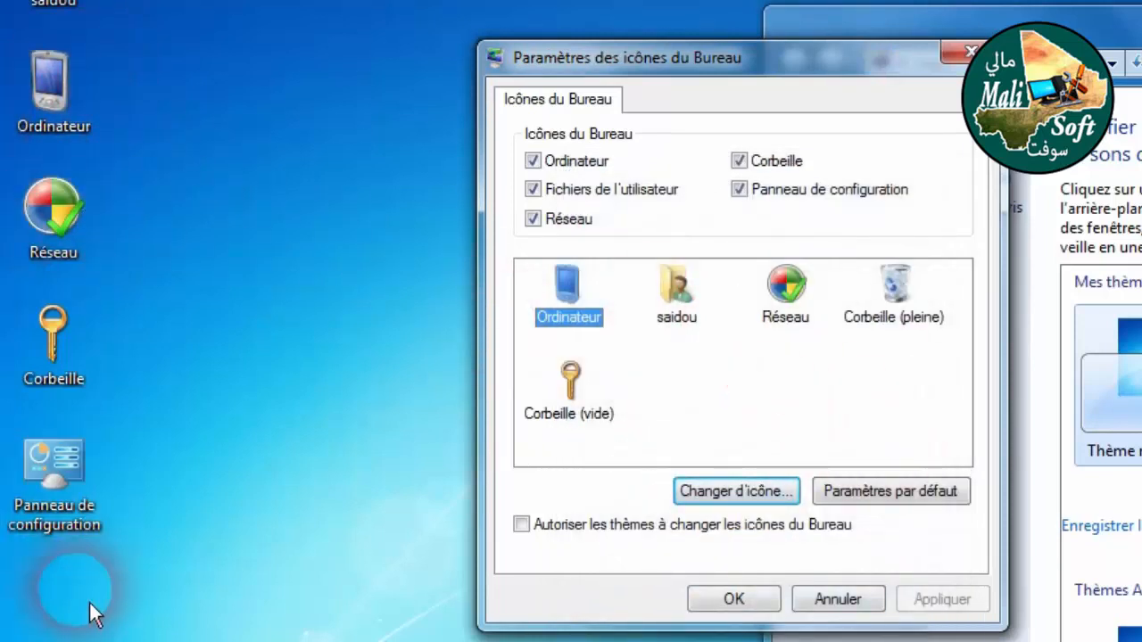
Step: Restore the default icons for Ordinateur, Réseau and Corbeille (vide), apply them and close the desktop icon settings
click(939, 505)
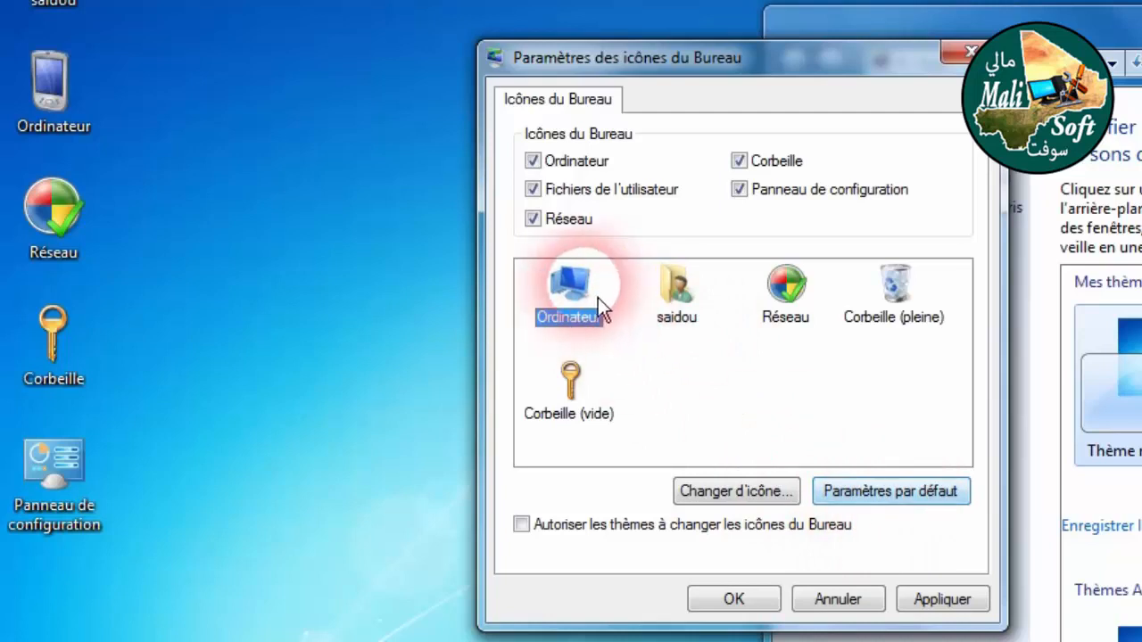
click(801, 321)
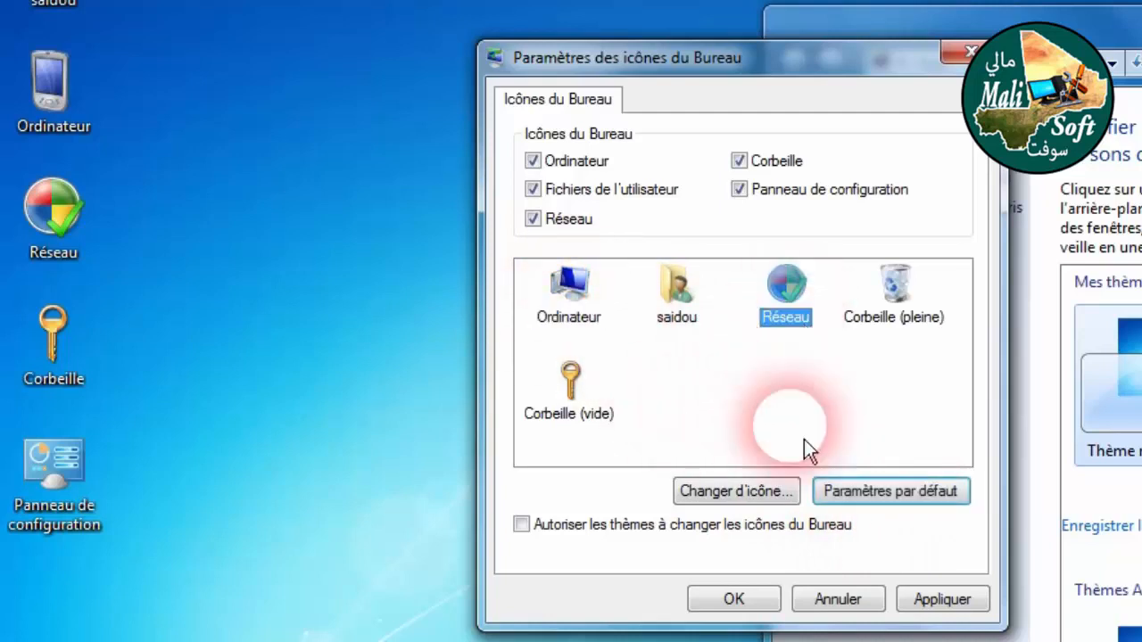
click(920, 510)
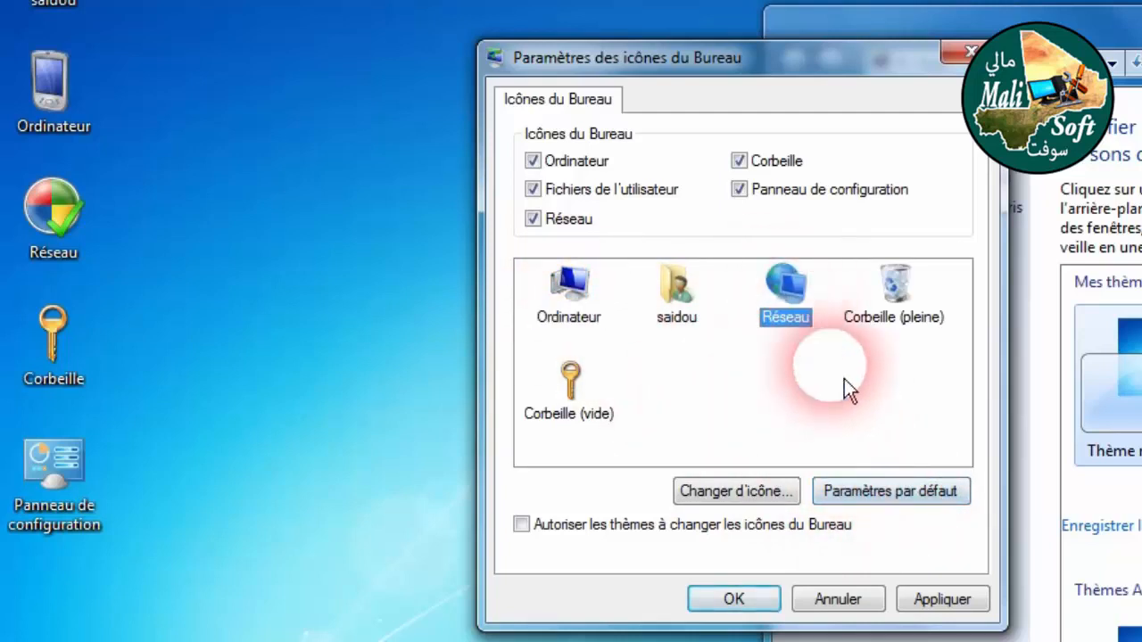
click(576, 401)
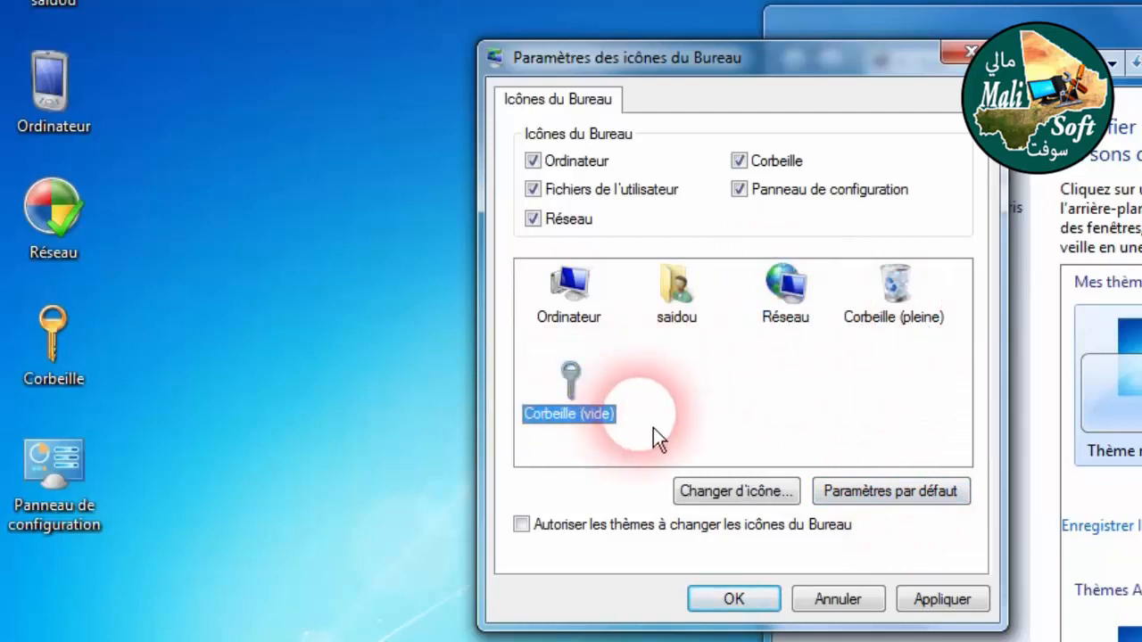
click(920, 502)
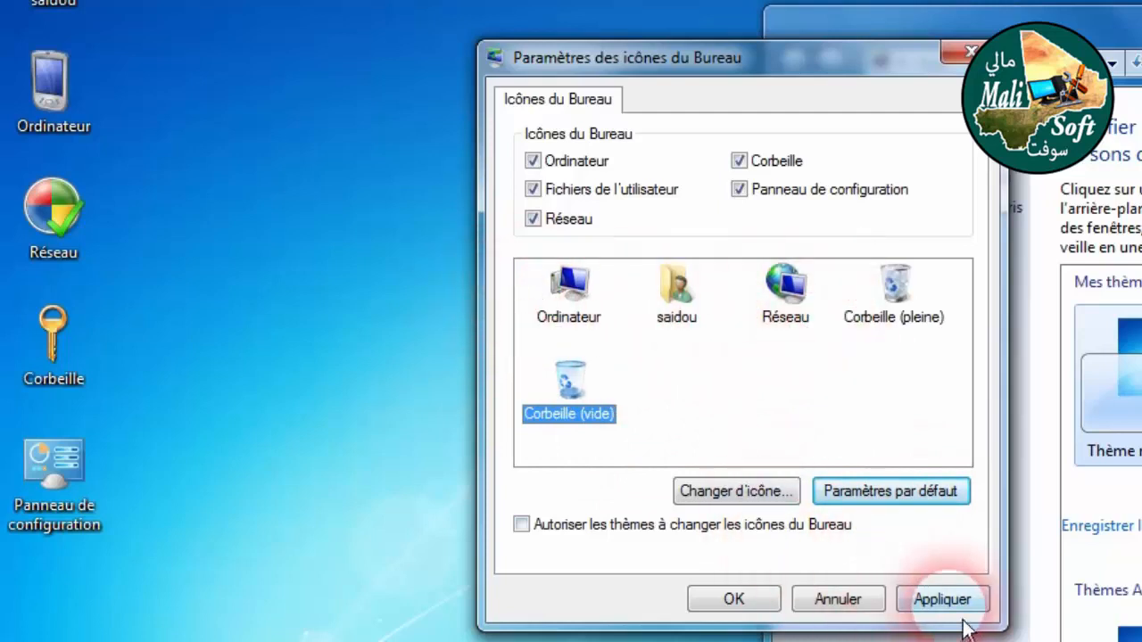
click(942, 599)
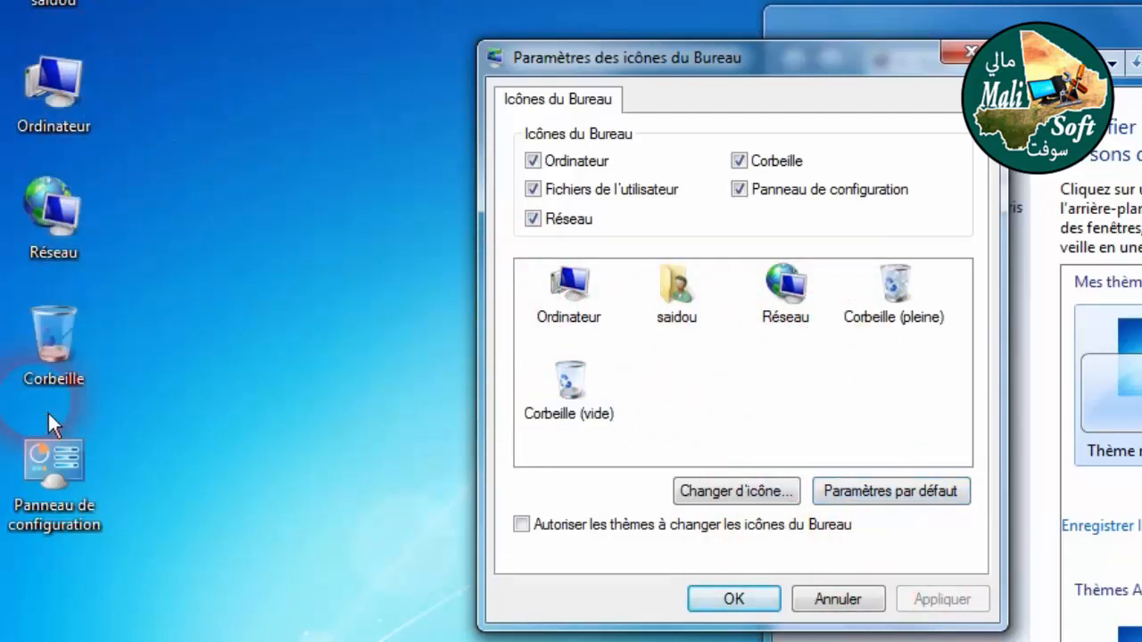
click(727, 599)
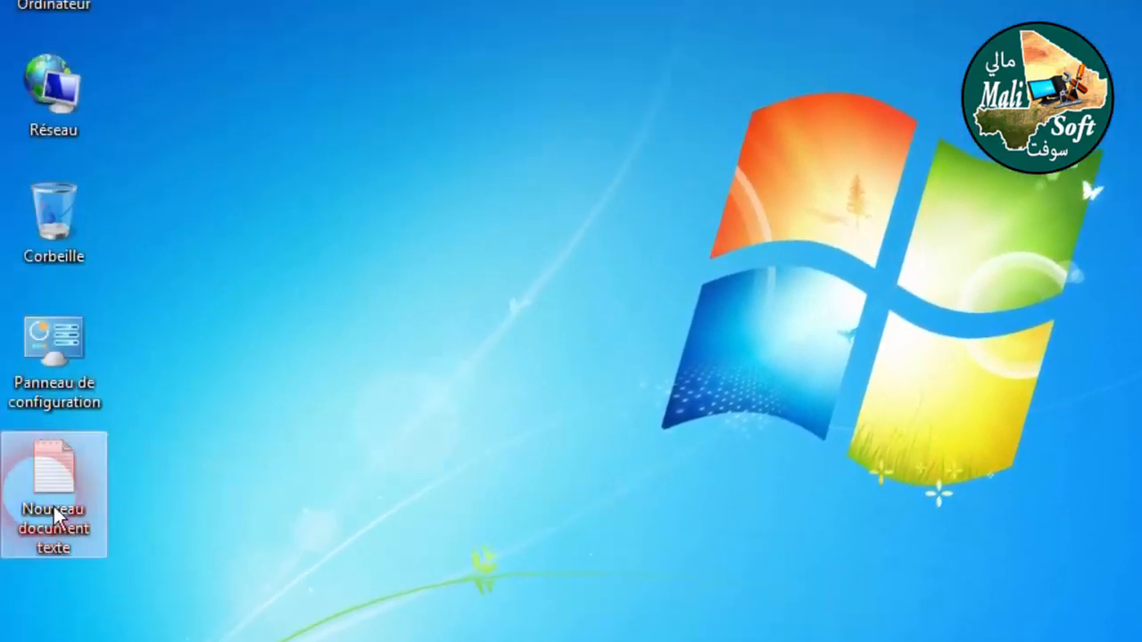
Step: Open Nouveau document texte from the desktop in Bloc-notes and enter the test text "asfgszjhd"
double_click(54, 506)
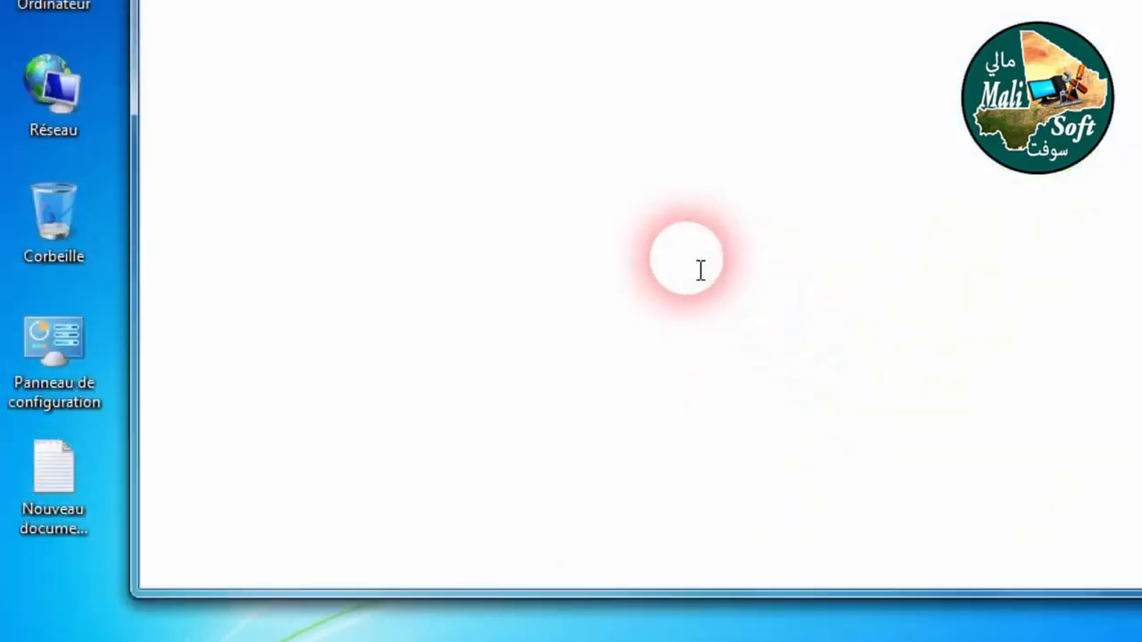
text(as)
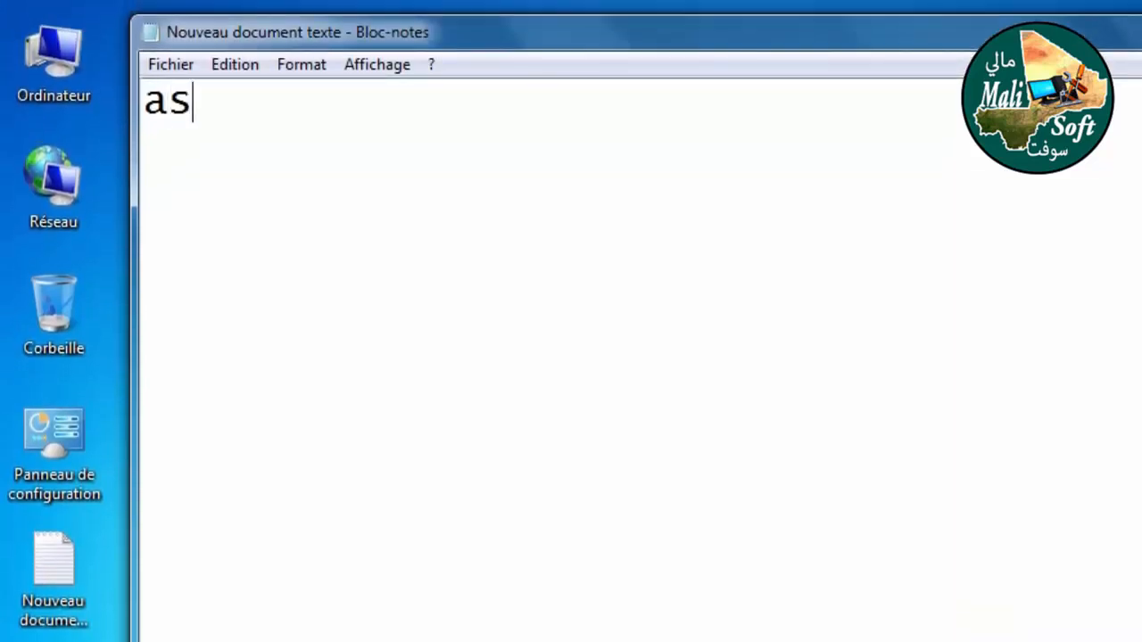
text(fgszjhdz)
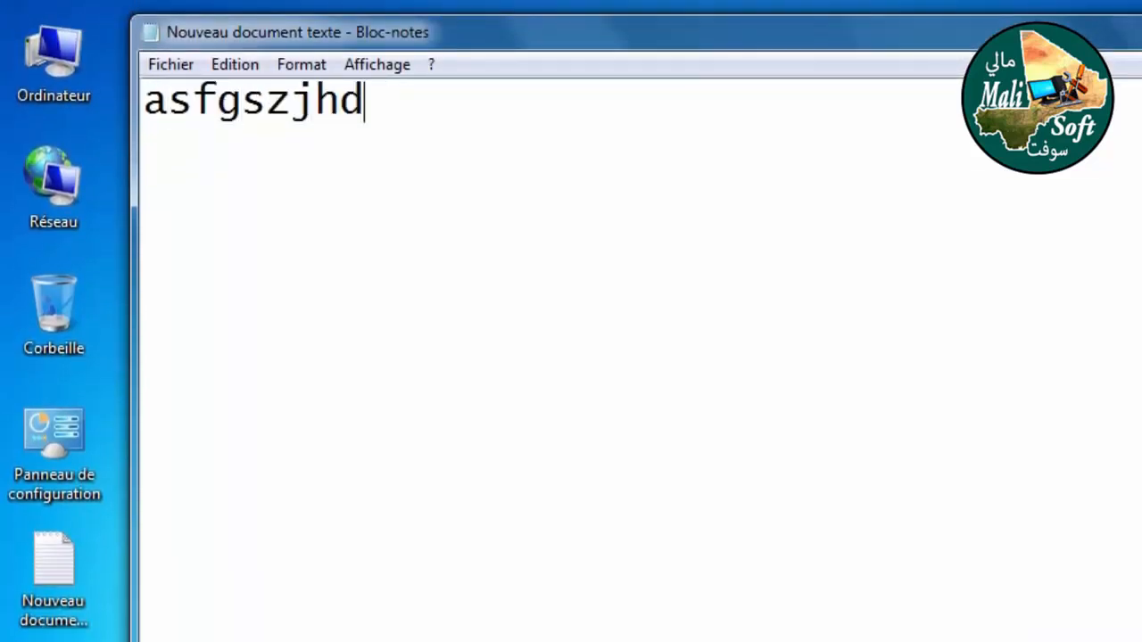
Step: Erase the test text from Nouveau document texte and close the document
key(BackSpace)
key(BackSpace)
key(BackSpace)
key(BackSpace)
key(BackSpace)
key(BackSpace)
key(BackSpace)
key(BackSpace)
key(BackSpace)
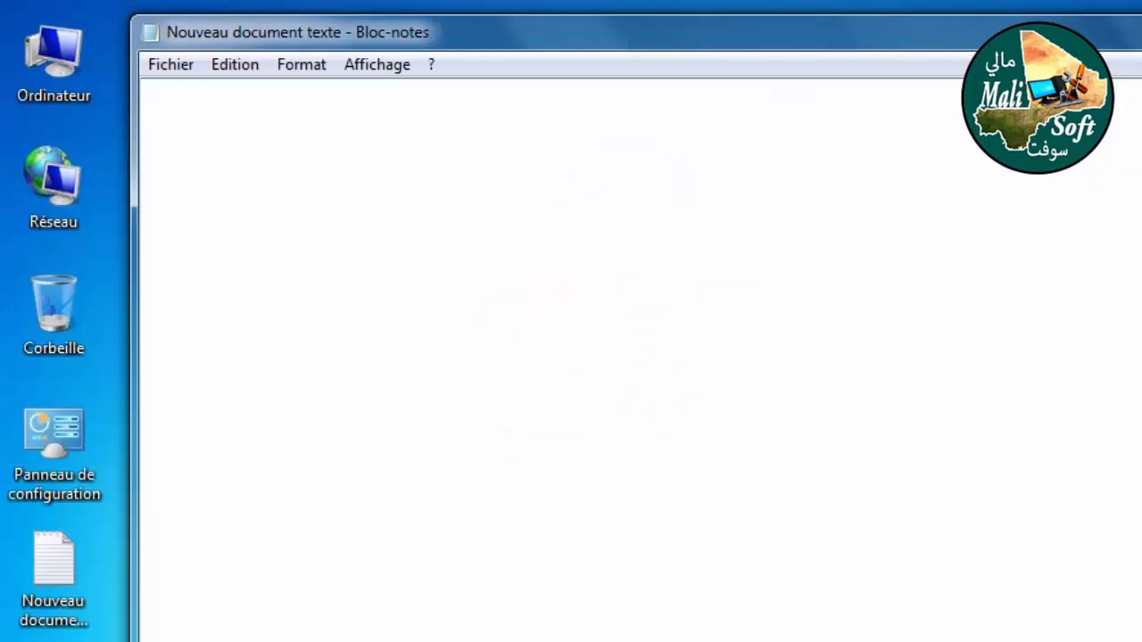
key(alt+F4)
click(880, 395)
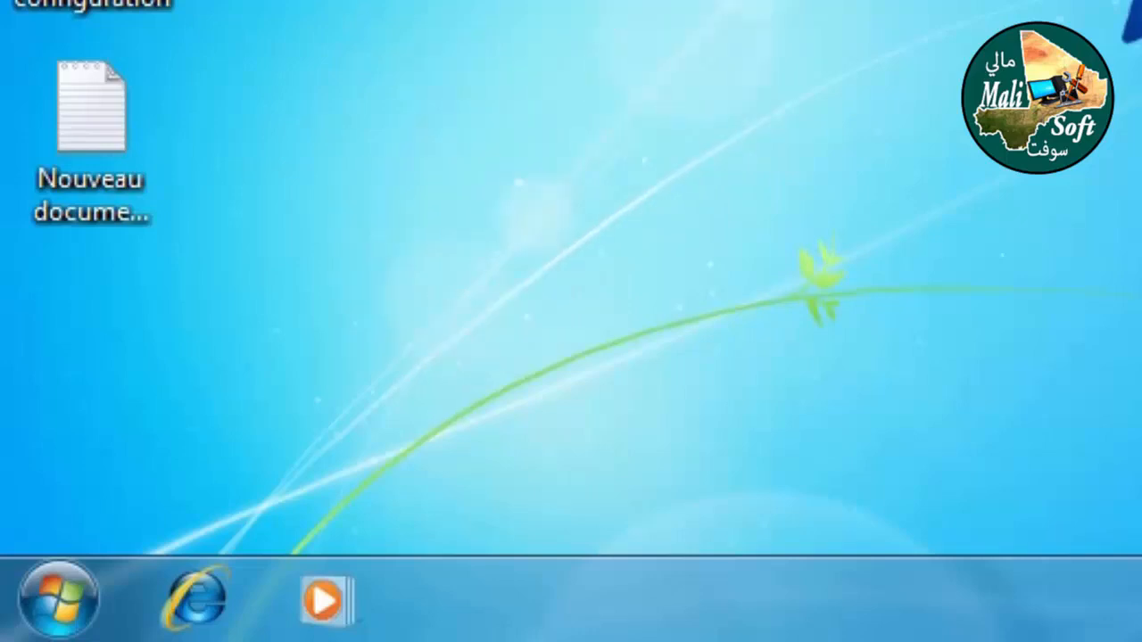
Step: Open the keyboard settings (Services de texte et de langues) from Région et langue in the Panneau de configuration
click(65, 631)
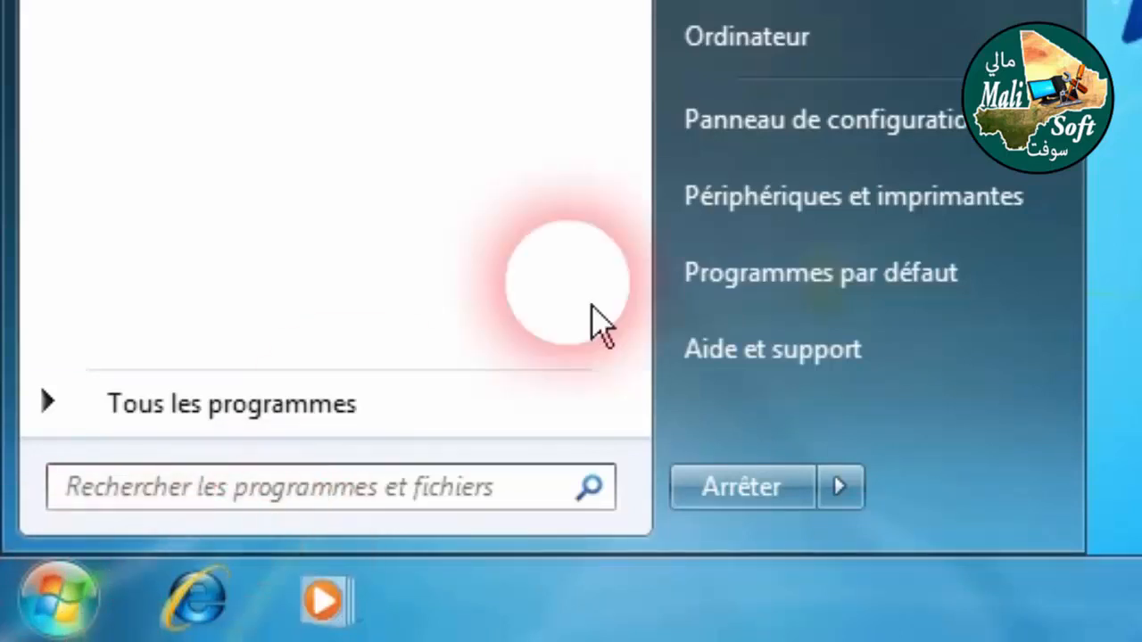
click(883, 134)
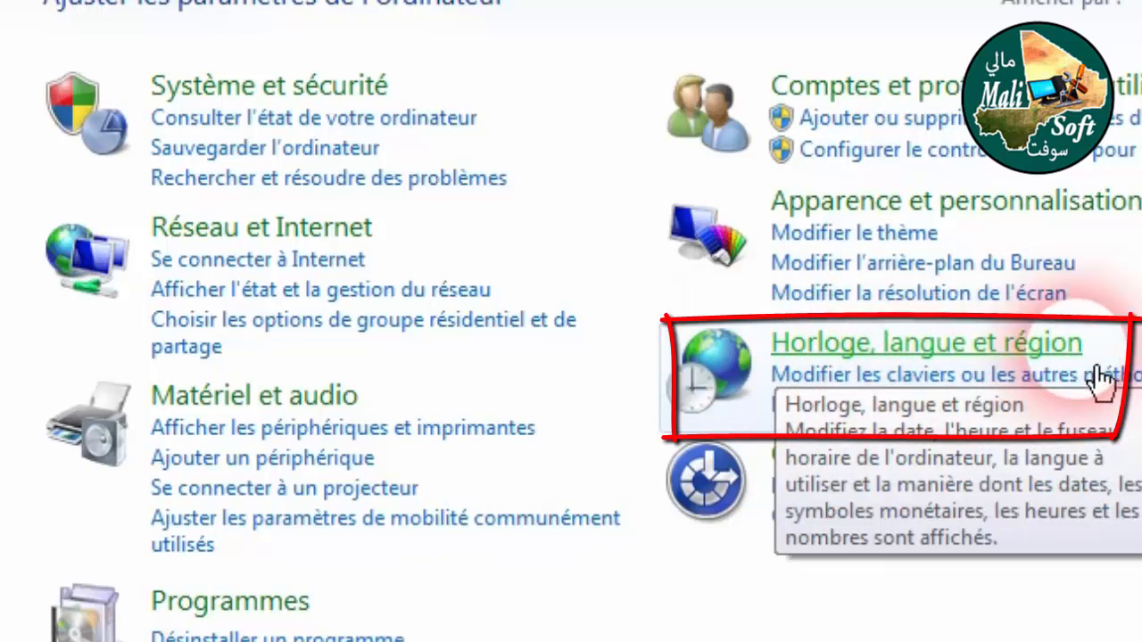
click(847, 361)
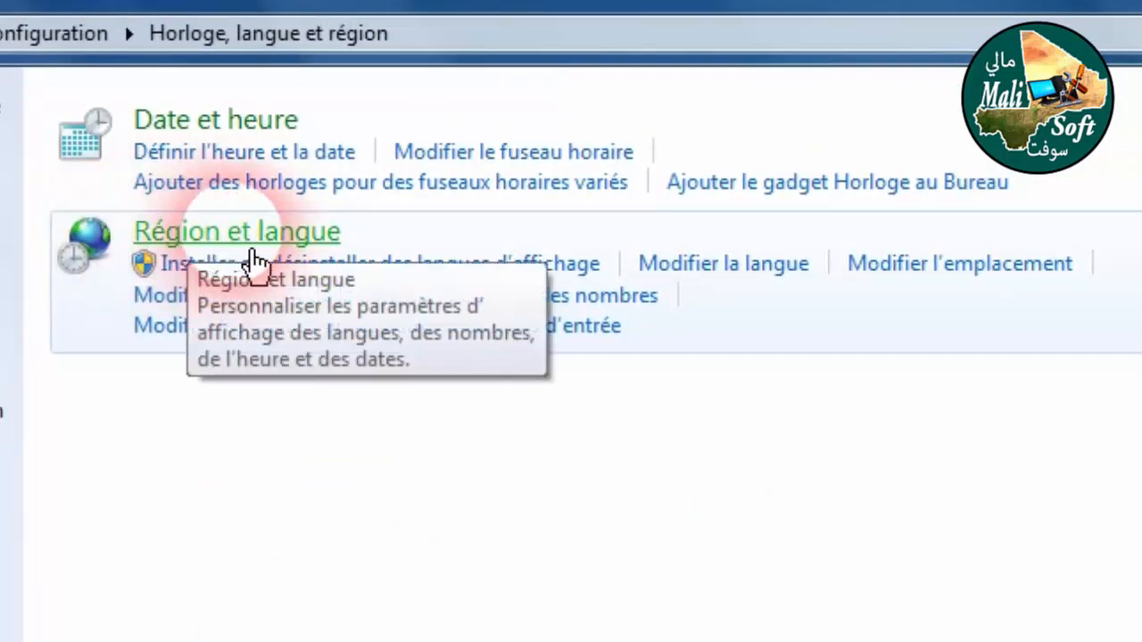
click(256, 254)
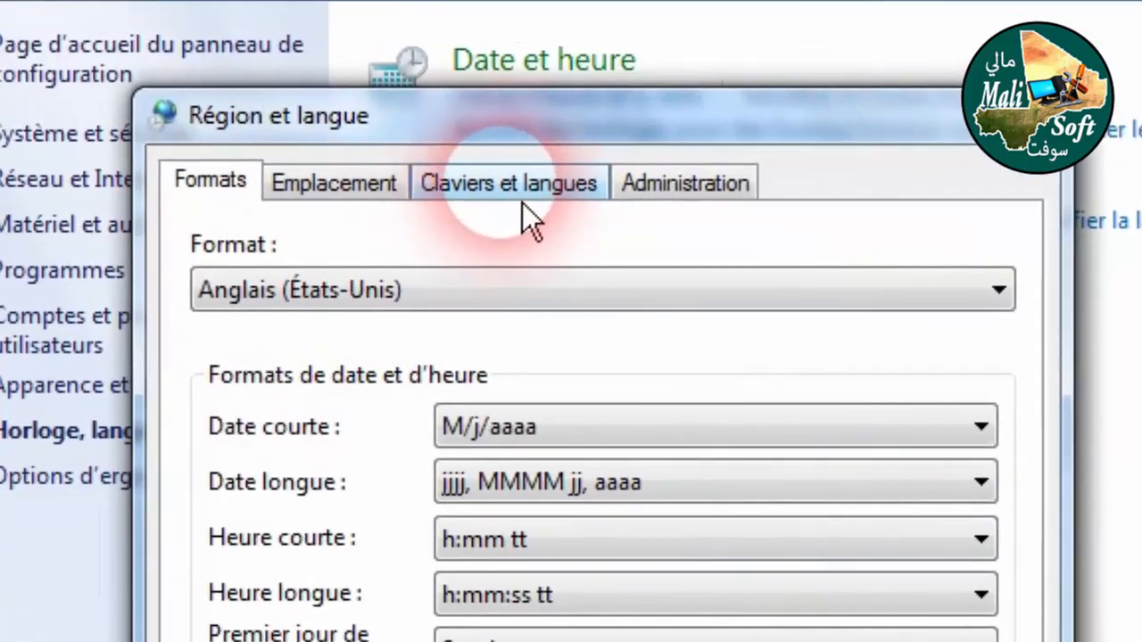
click(523, 203)
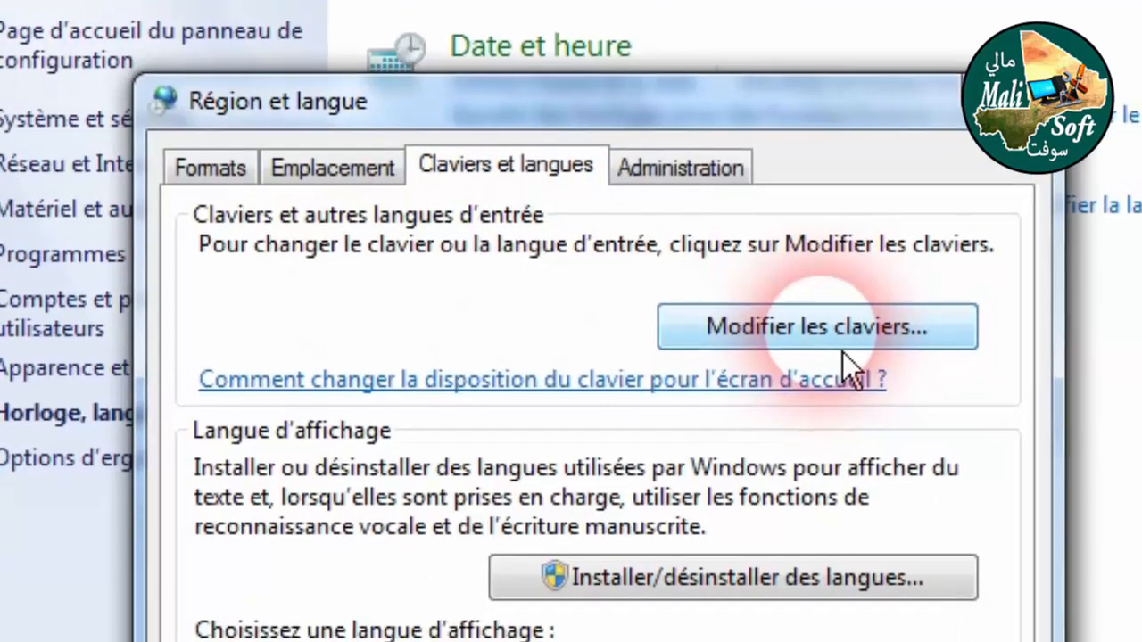
click(848, 361)
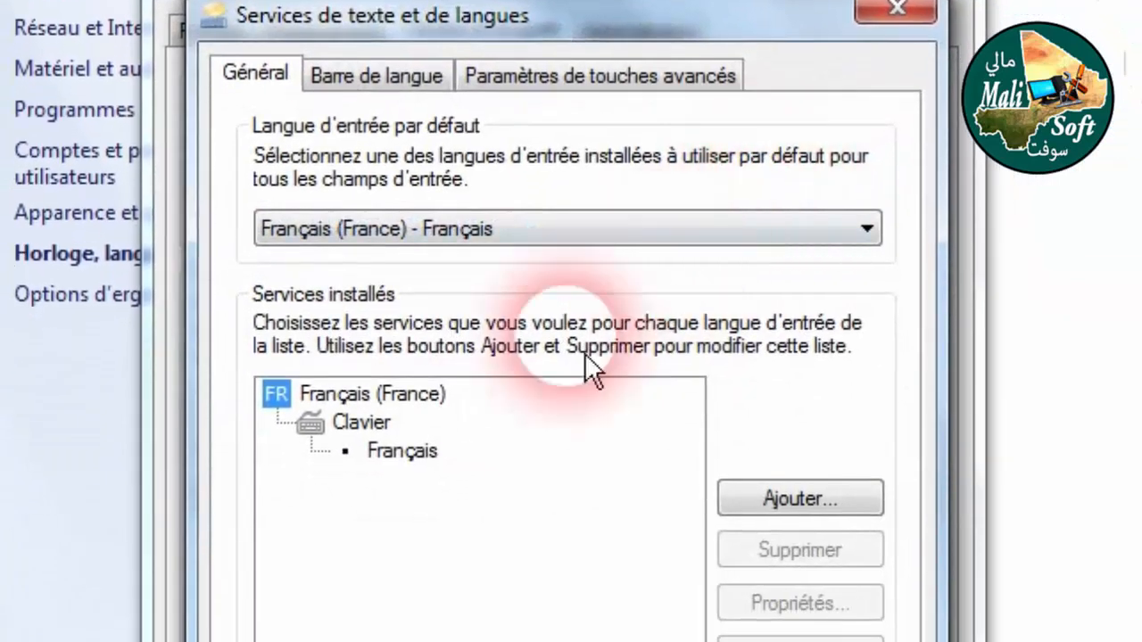
Step: Add the Anglais (États-Unis) keyboard under the Anglais (États-Unis) input language and apply the change
click(354, 406)
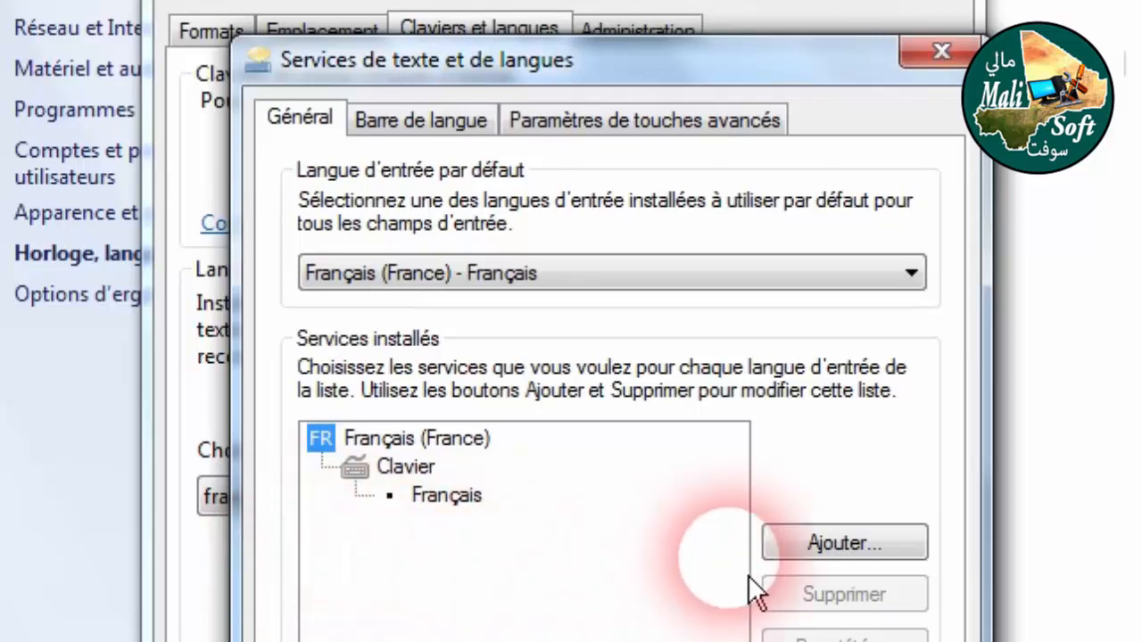
click(844, 544)
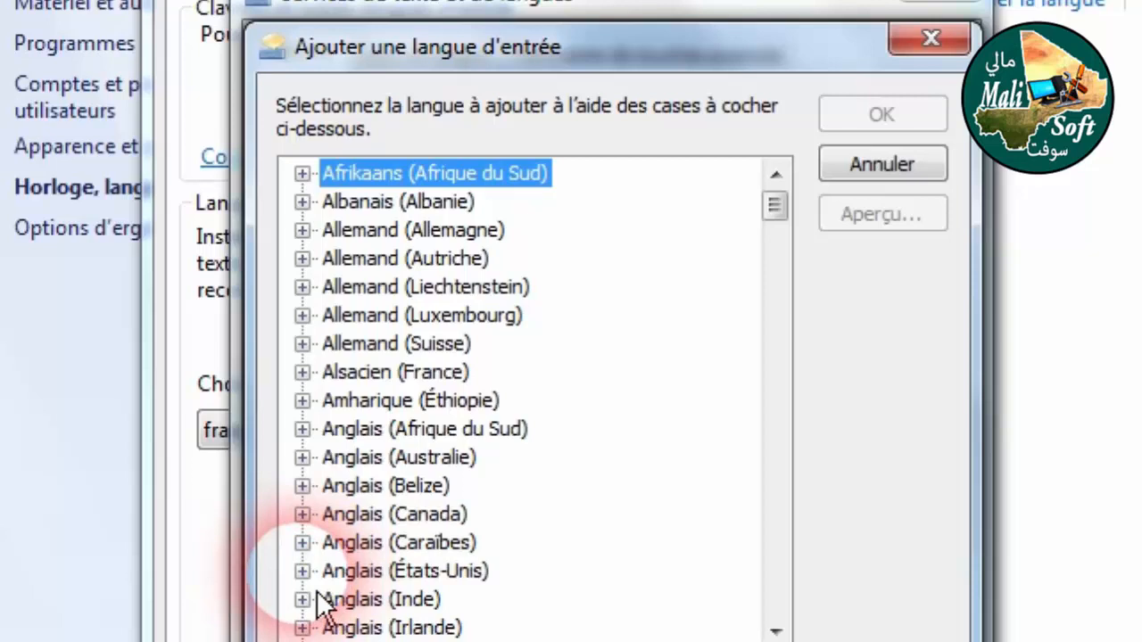
double_click(319, 587)
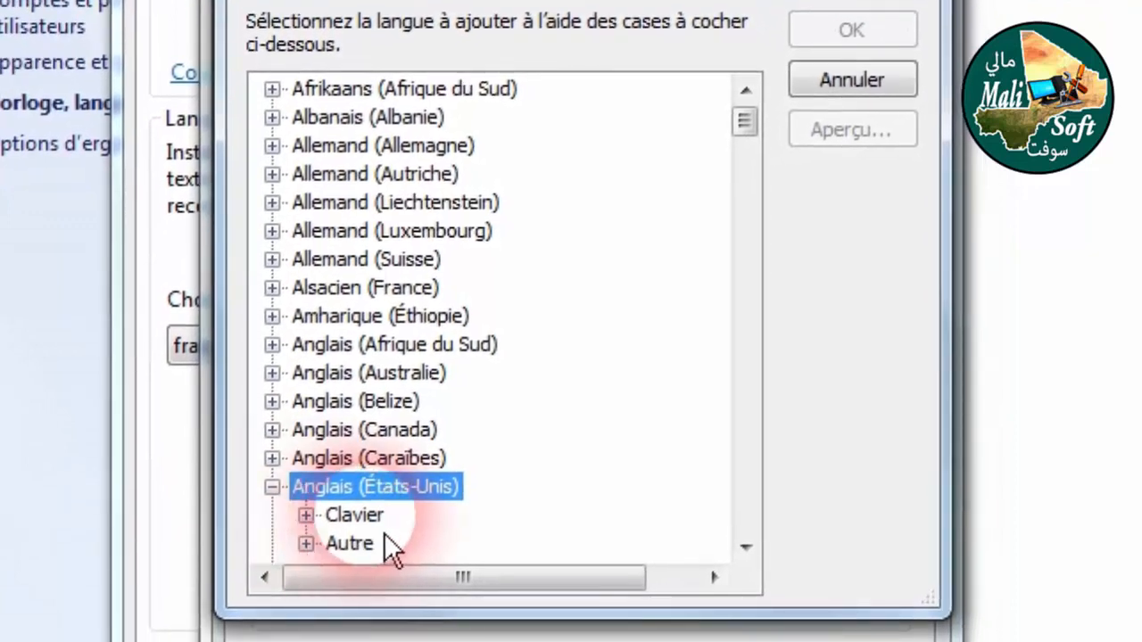
click(307, 516)
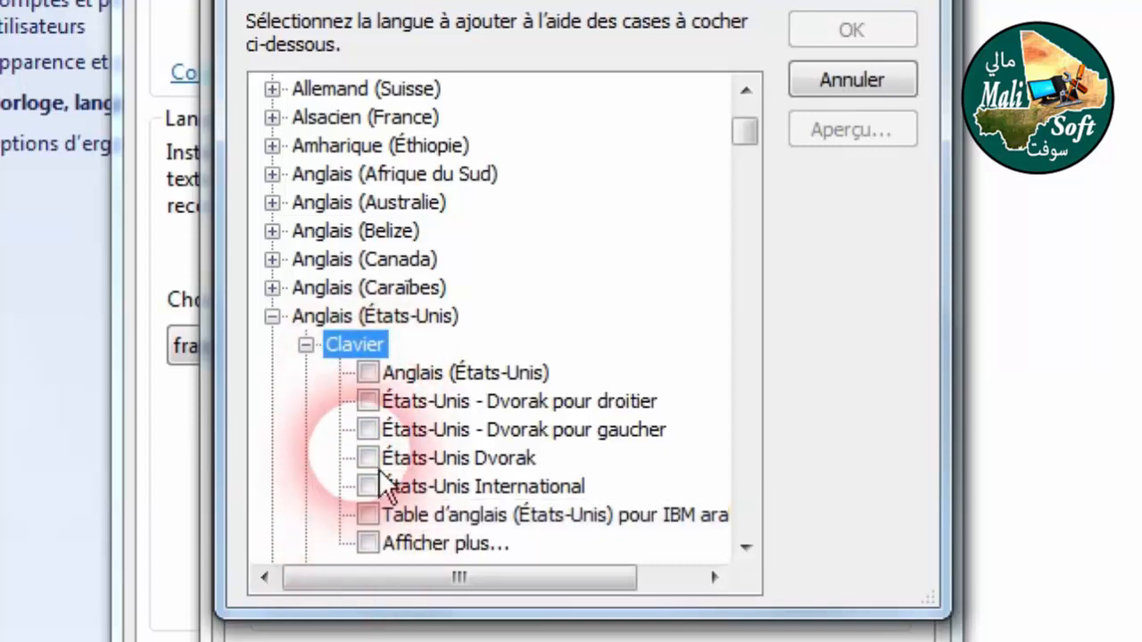
click(379, 383)
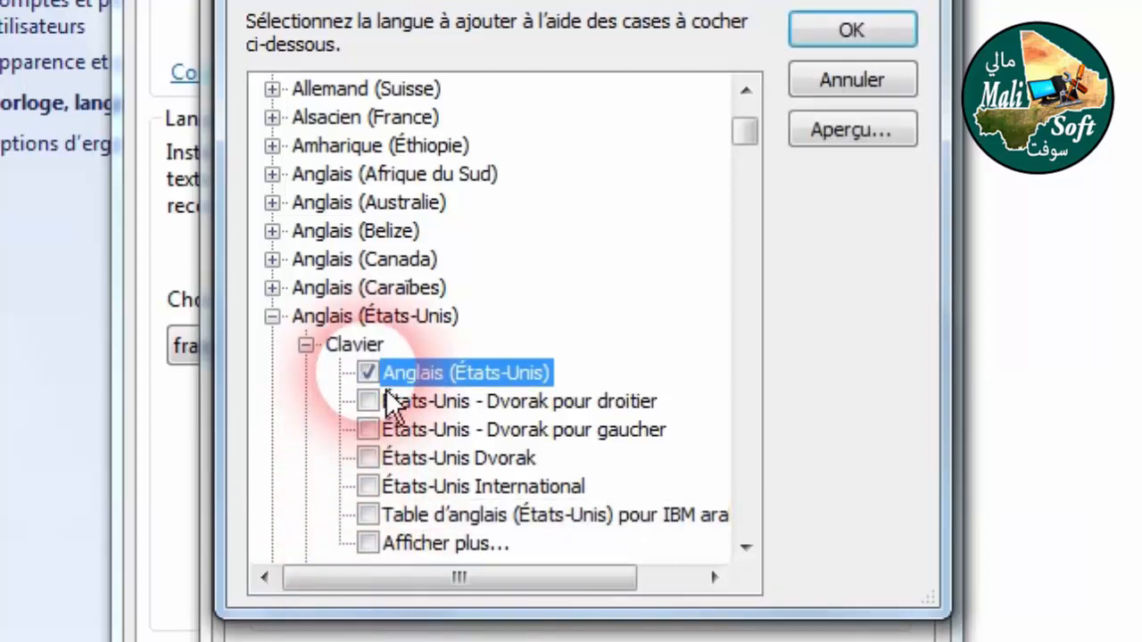
click(863, 42)
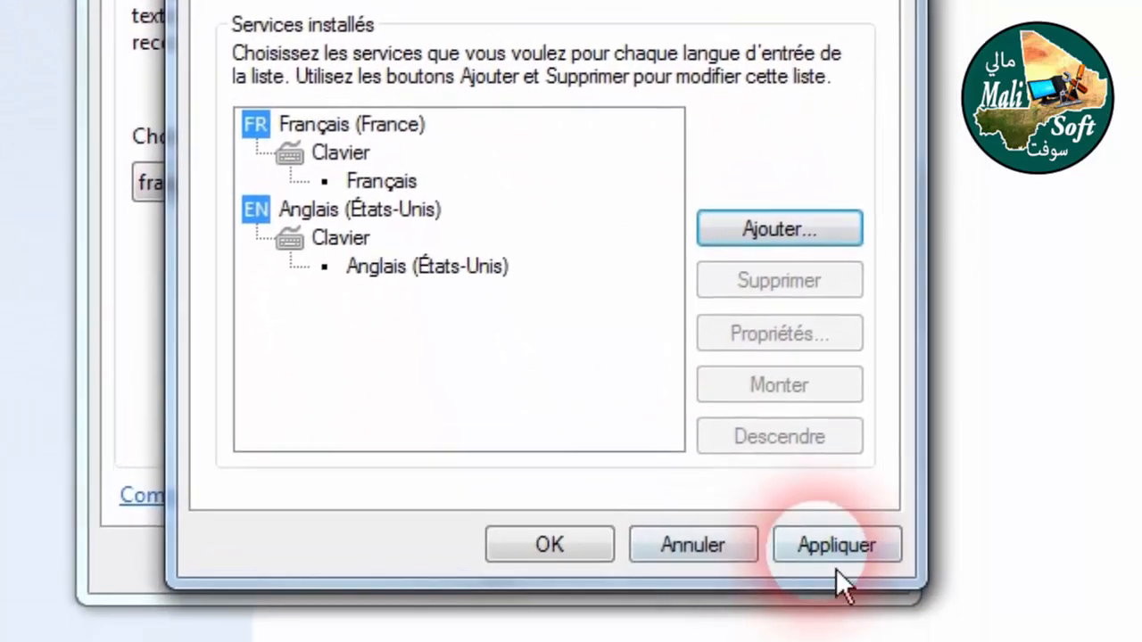
click(839, 544)
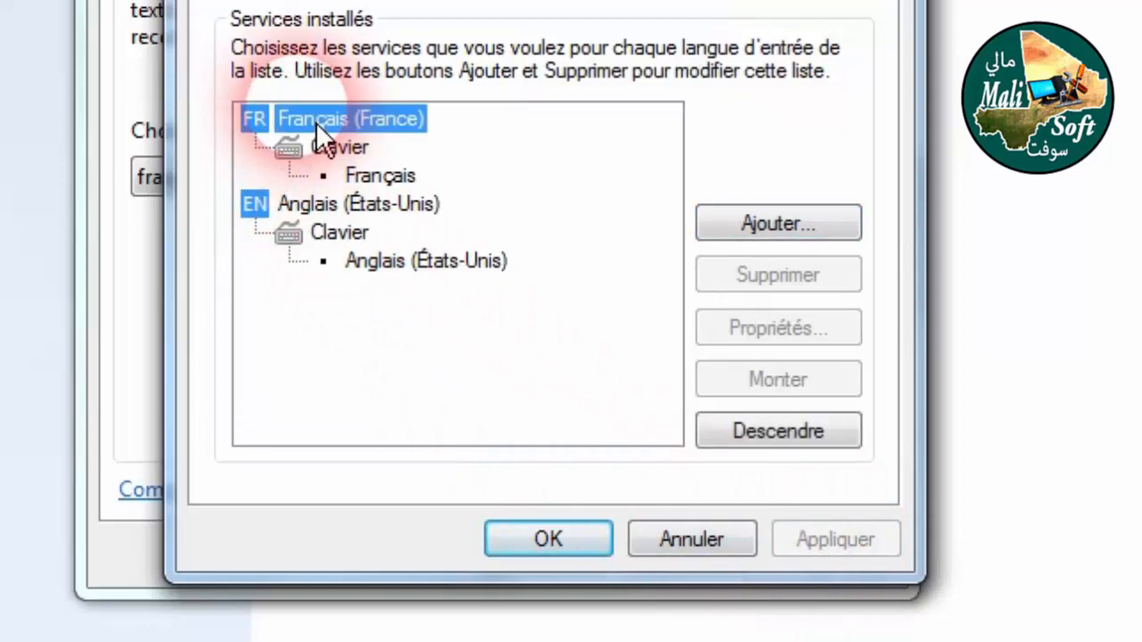
Step: Add the Arabe (101) keyboard under the Arabe (Arabie saoudite) input language and apply the change
click(325, 204)
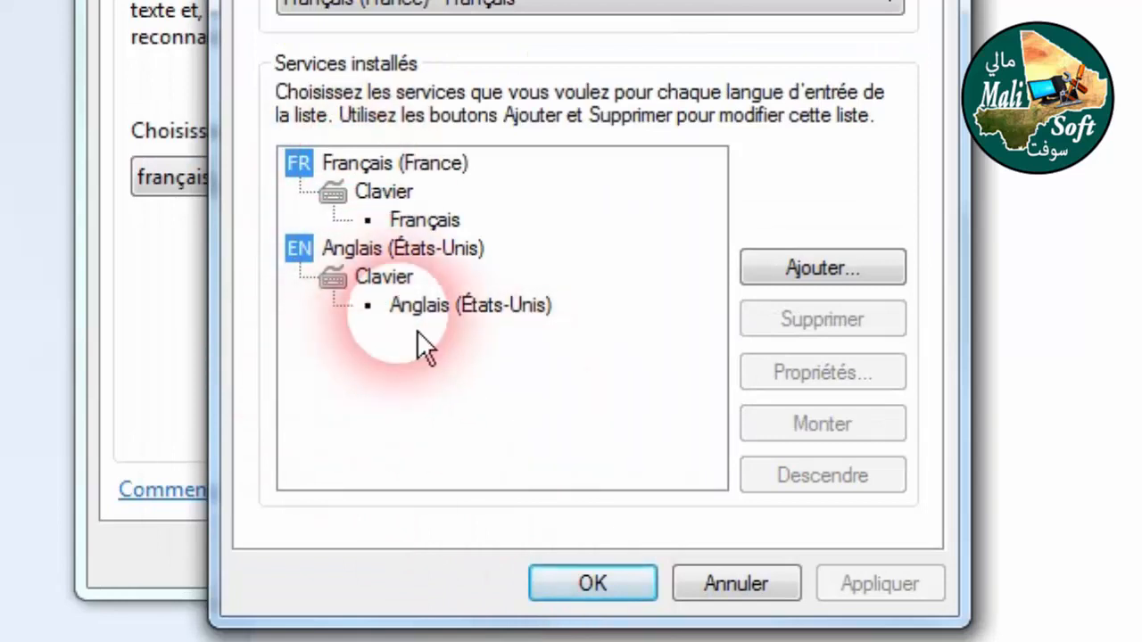
click(866, 284)
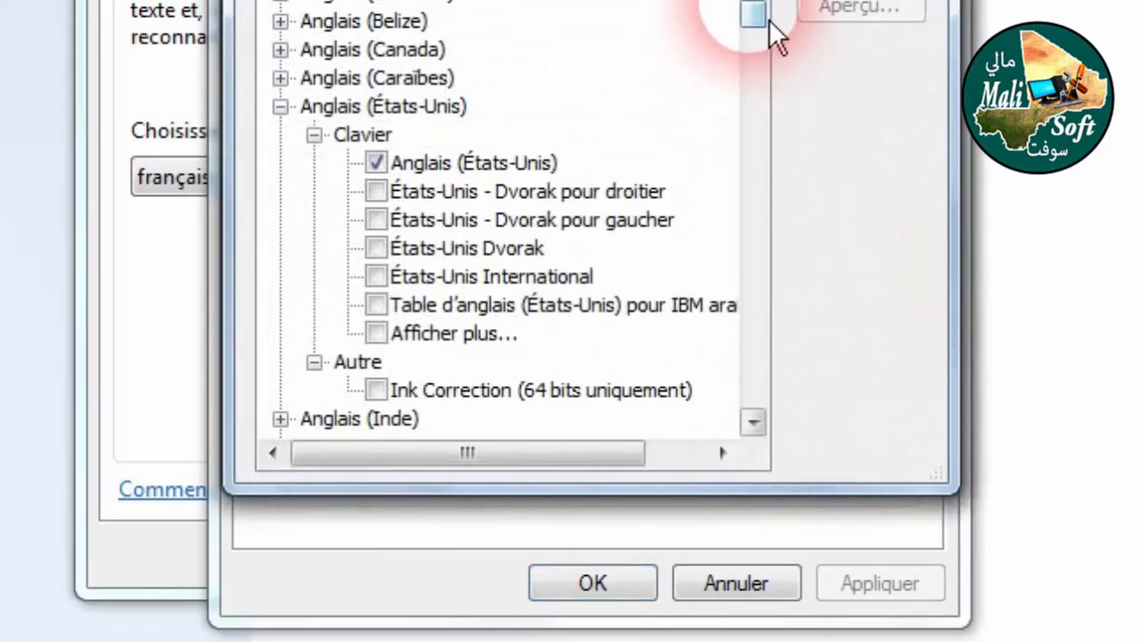
drag(769, 24, 771, 60)
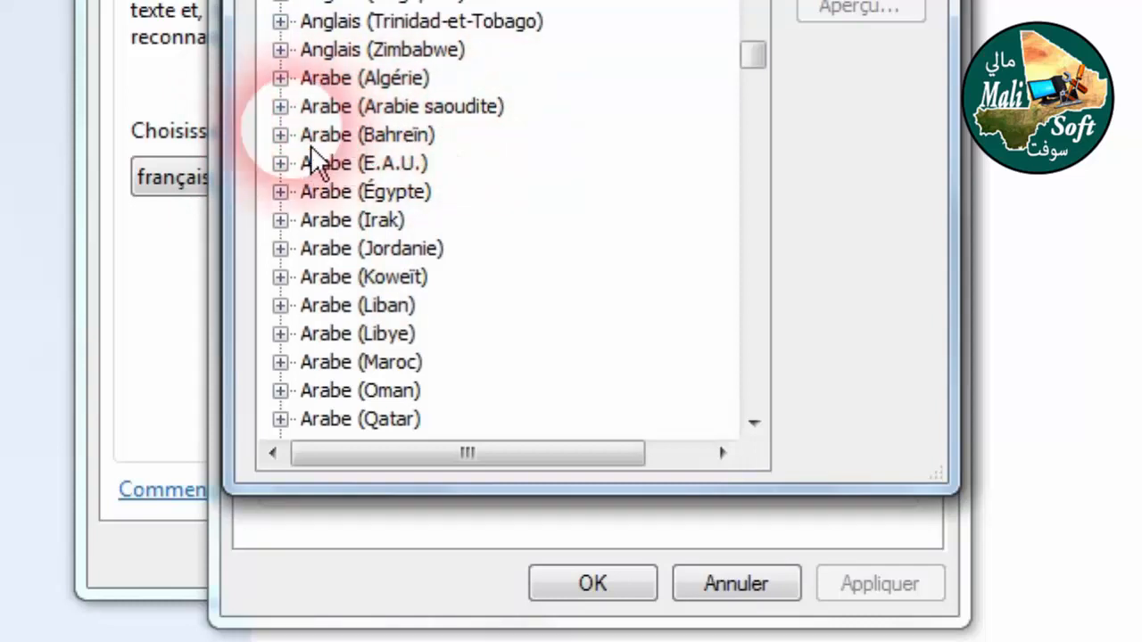
double_click(301, 108)
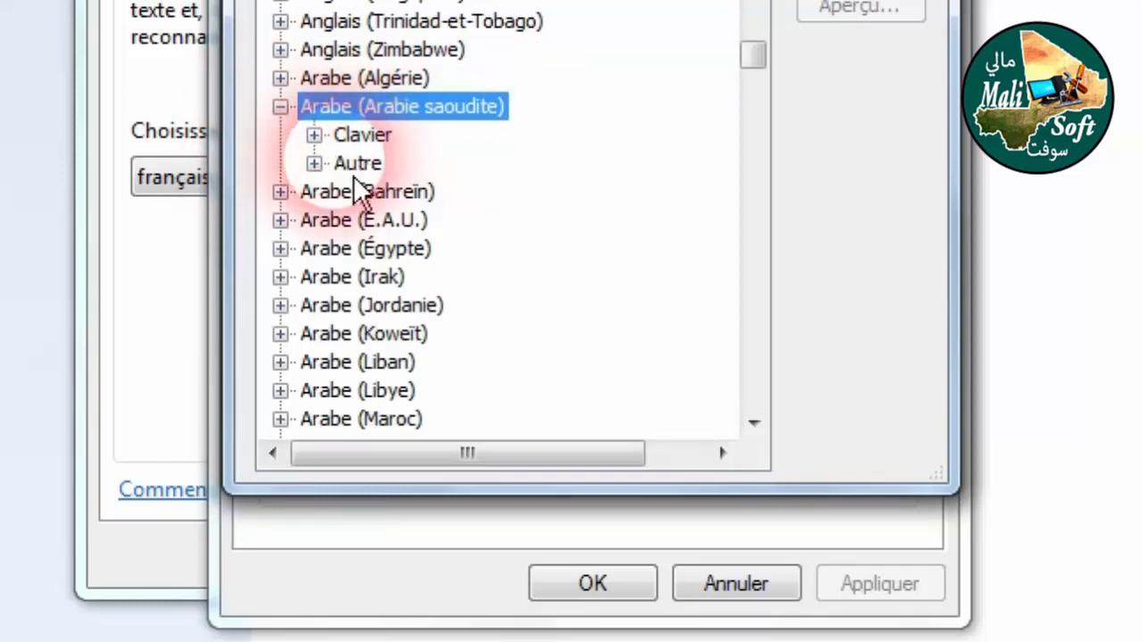
double_click(344, 135)
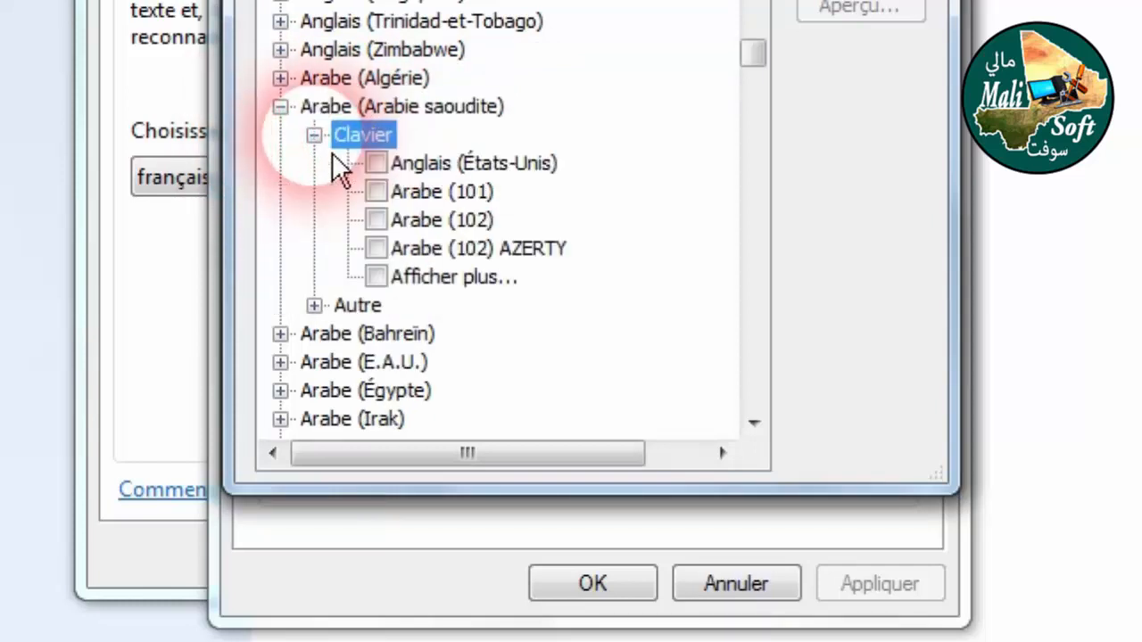
click(399, 241)
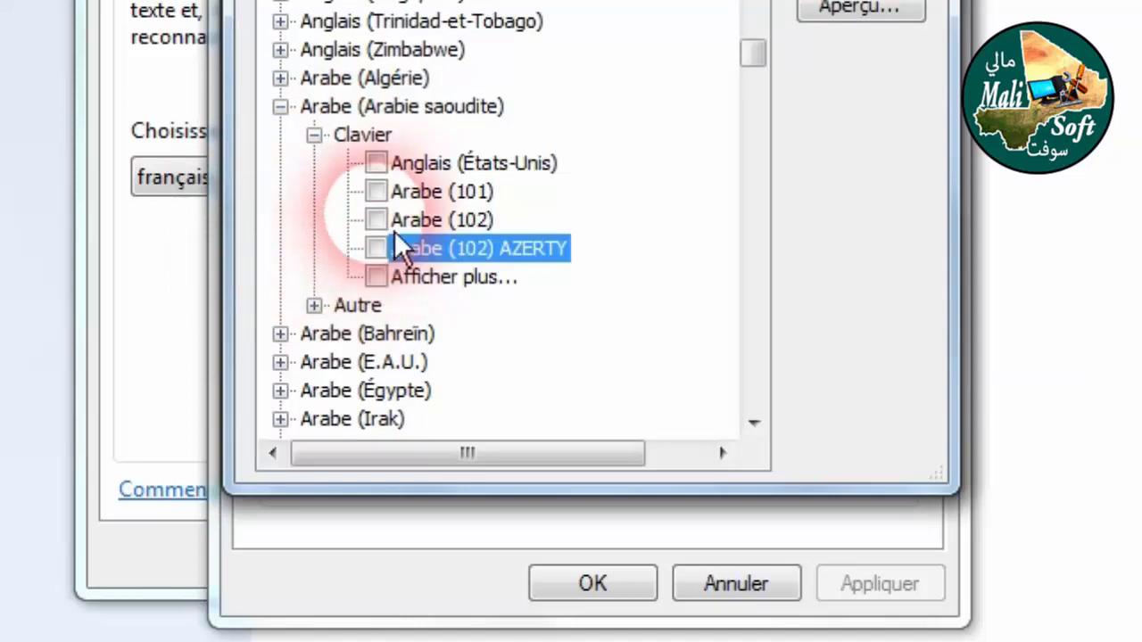
click(375, 191)
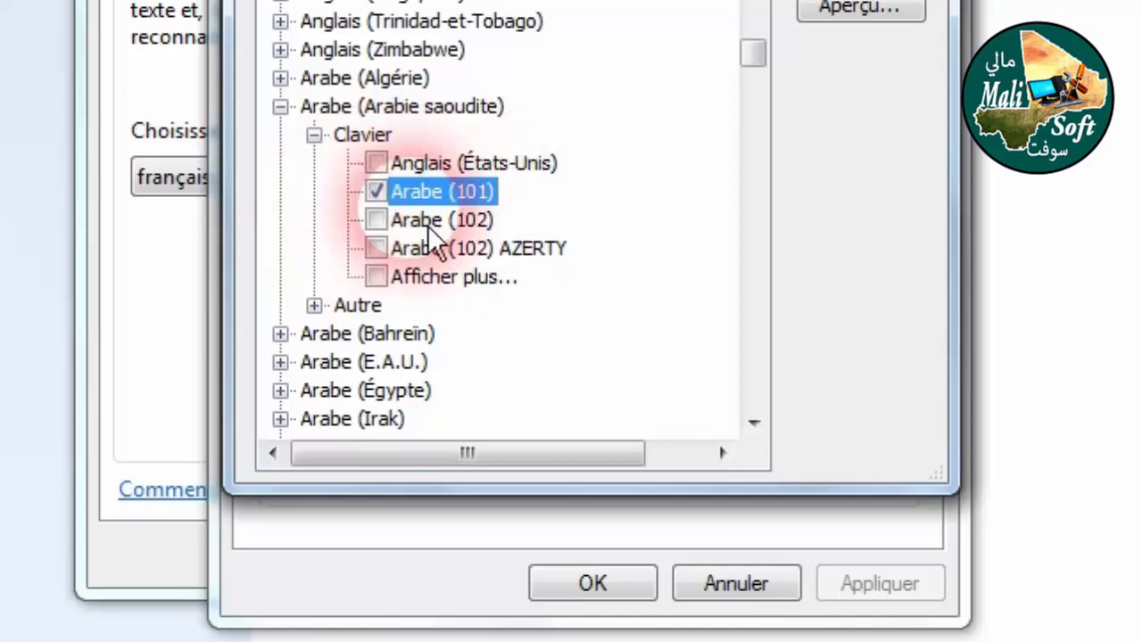
click(375, 191)
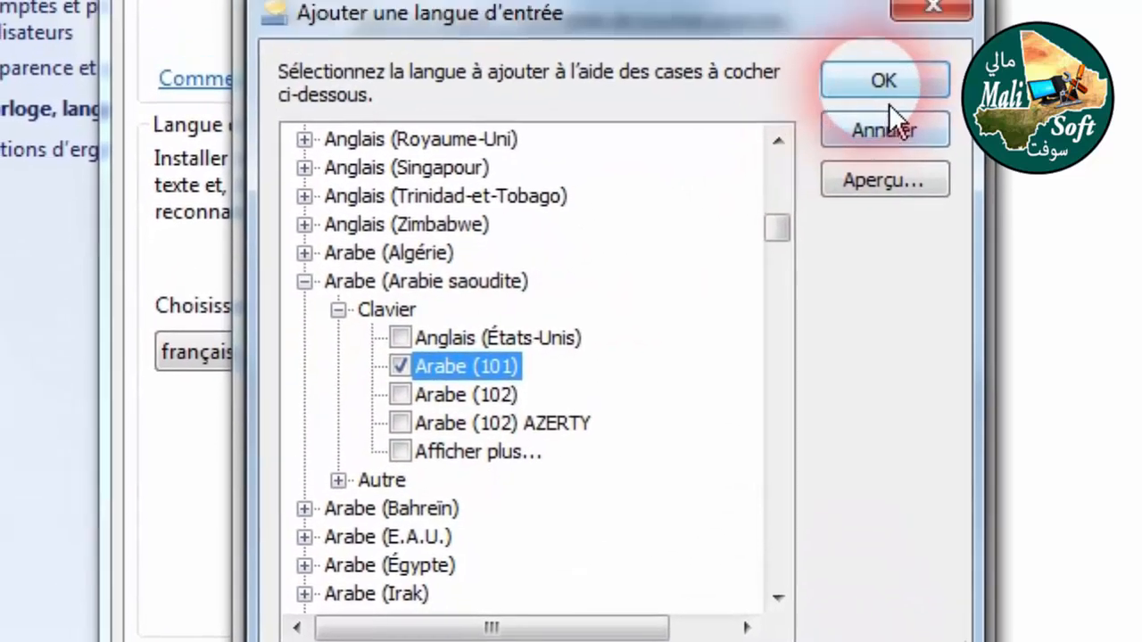
click(863, 80)
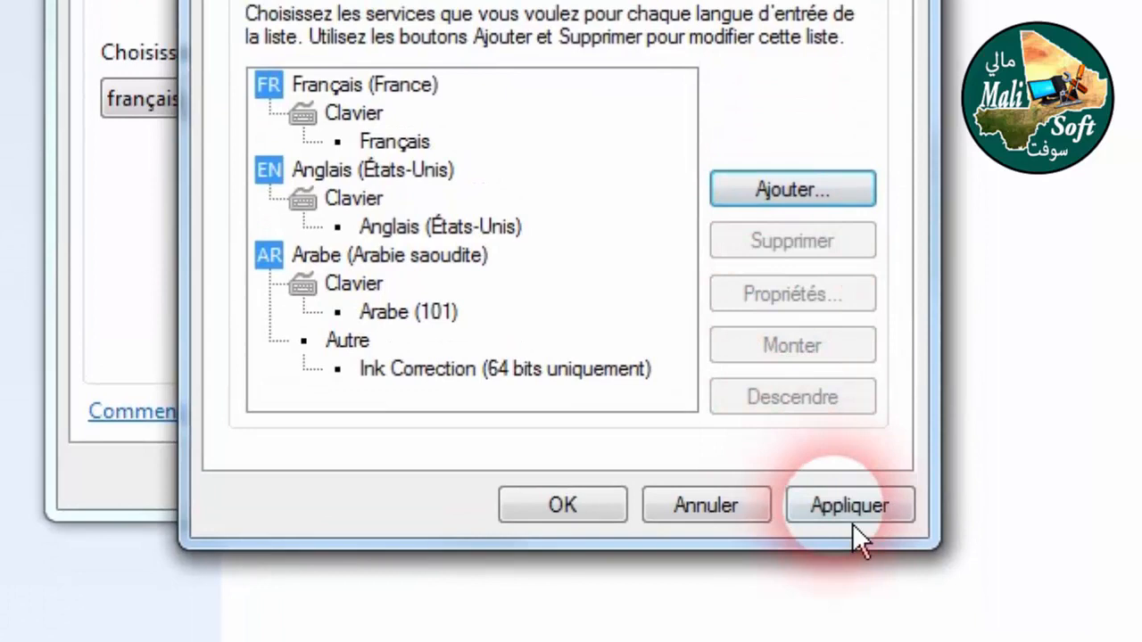
click(852, 504)
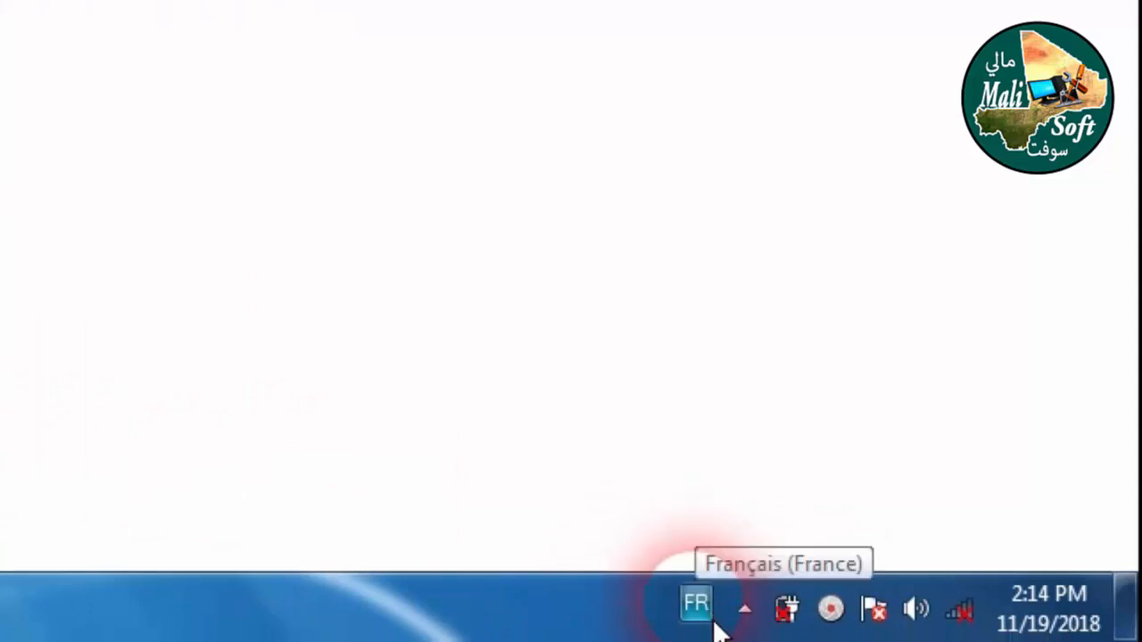
Step: Switch the active input language to Anglais (États-Unis) and check the list of available languages
click(714, 622)
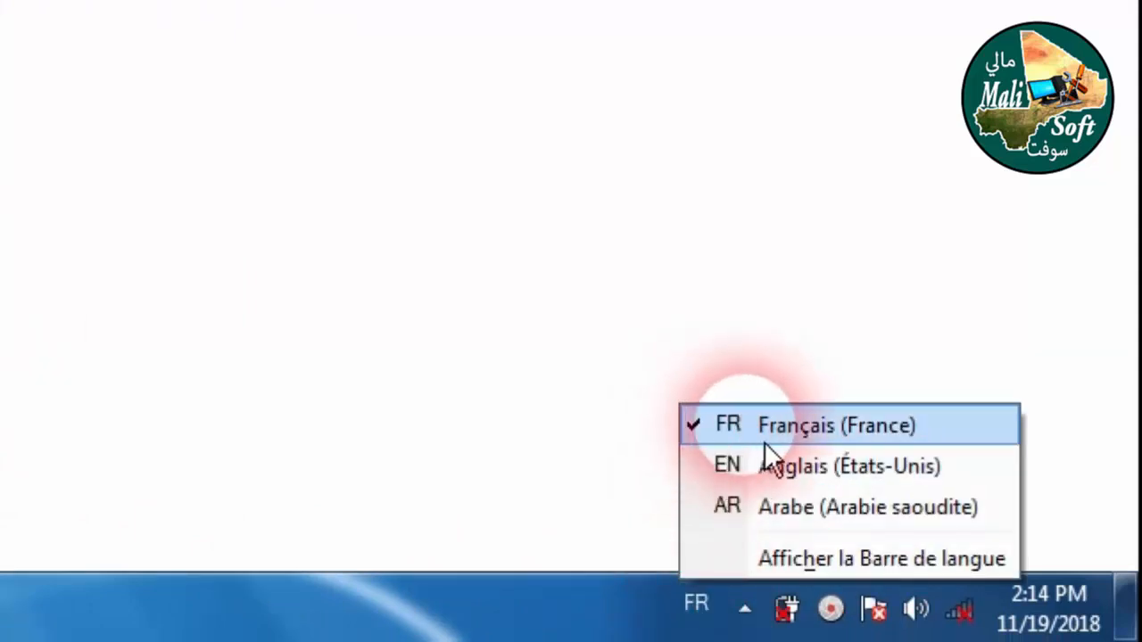
click(750, 478)
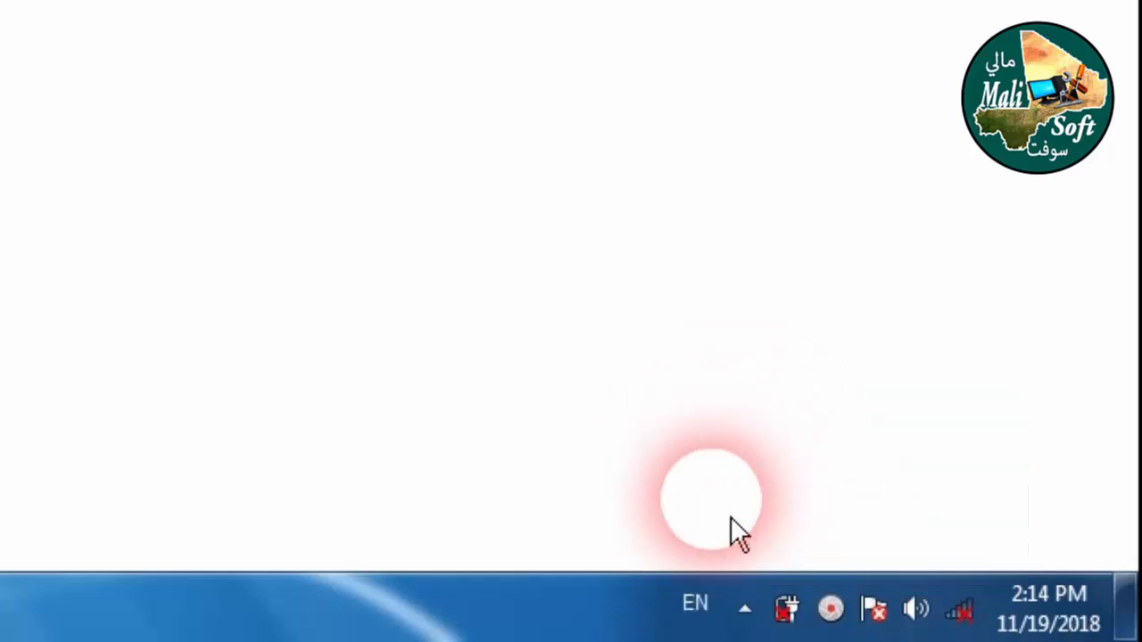
click(709, 616)
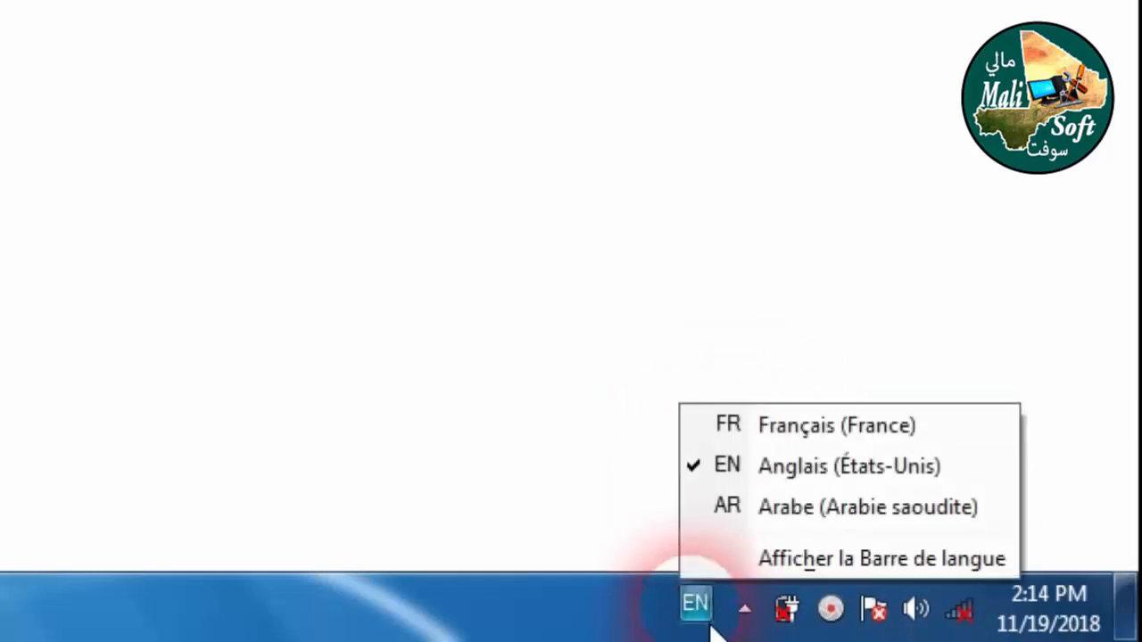
click(520, 619)
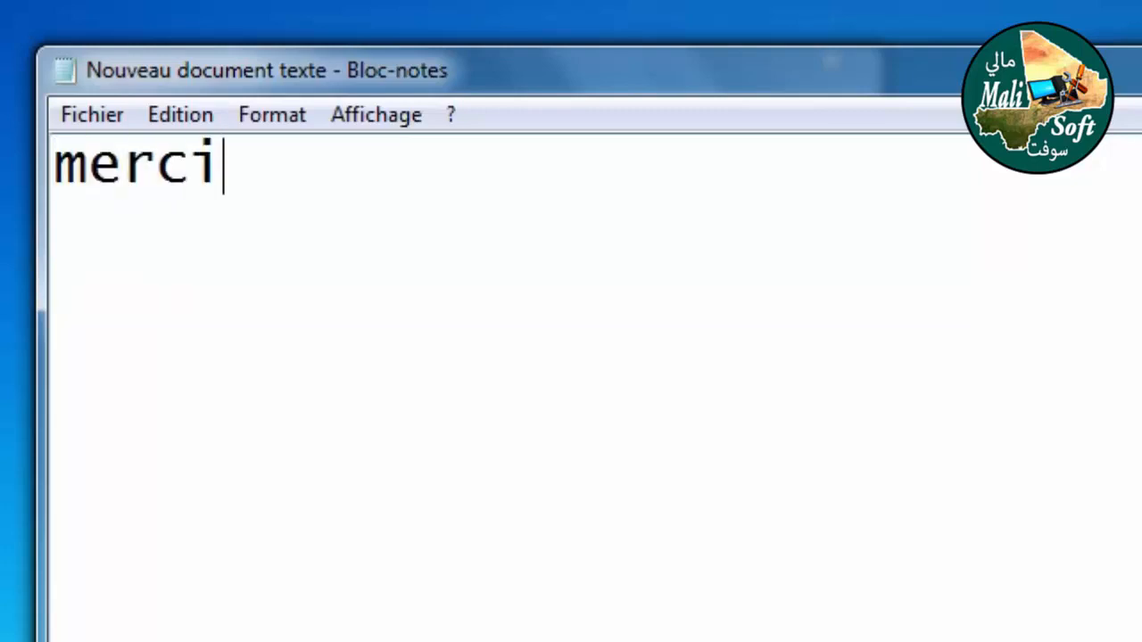
Step: Erase the word "merci" from Nouveau document texte and switch the document's input language to Anglais (États-Unis)
key(BackSpace)
key(BackSpace)
key(BackSpace)
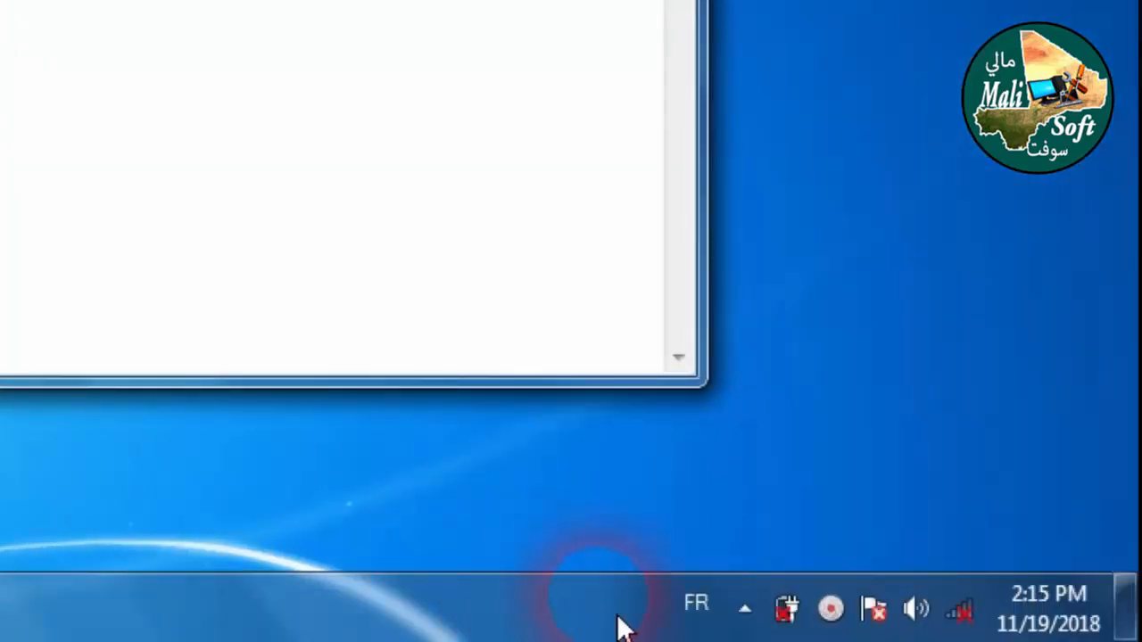
click(706, 635)
click(736, 486)
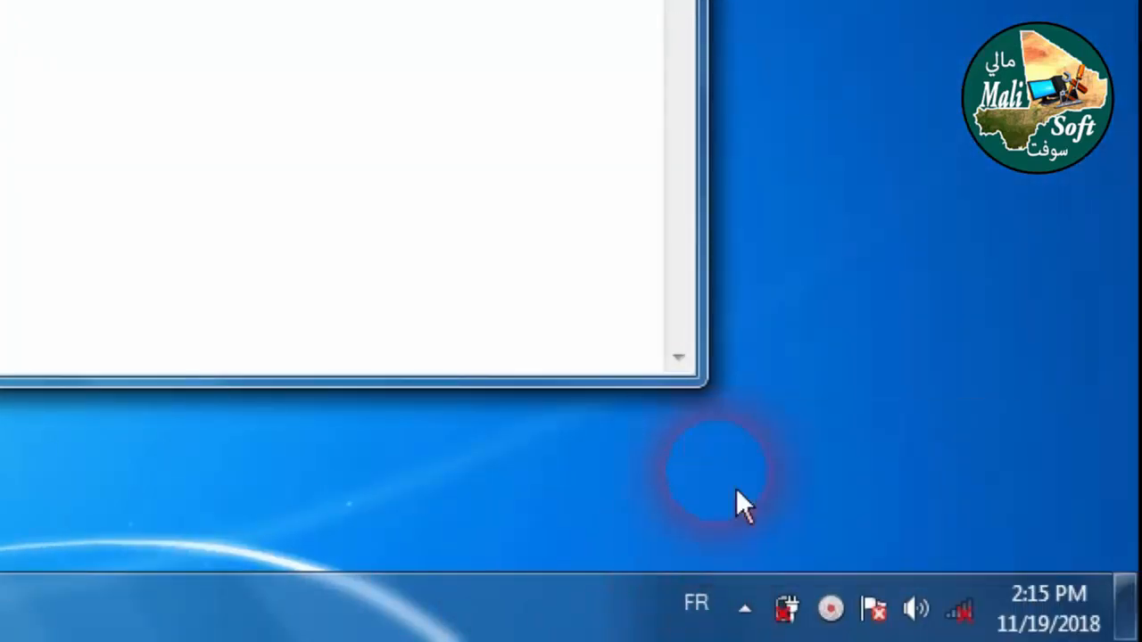
click(239, 145)
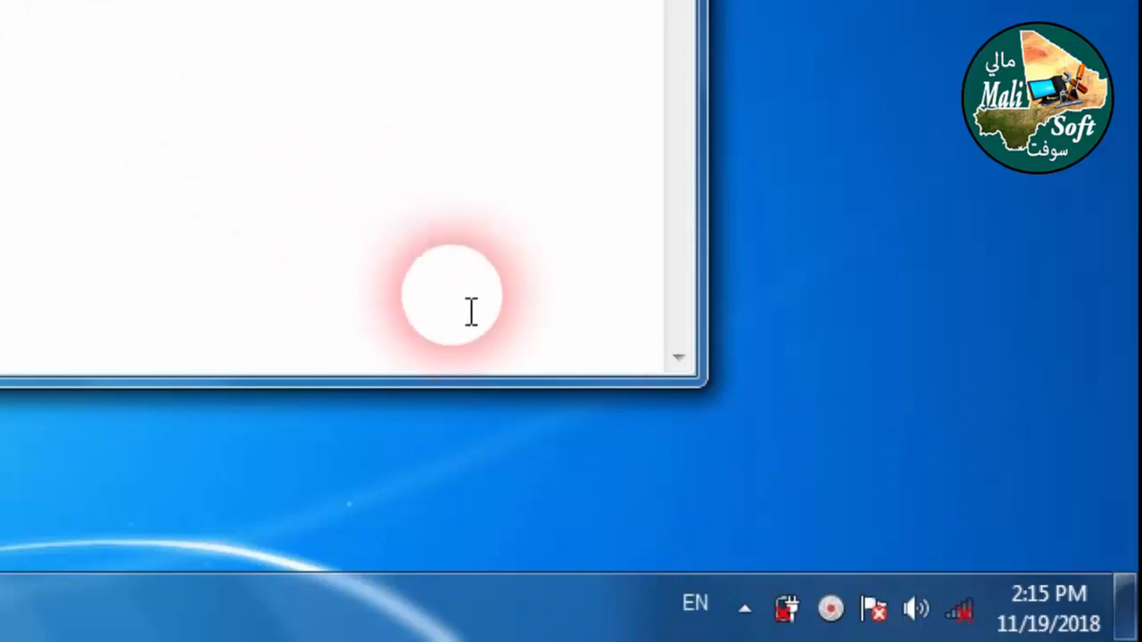
Step: Test Arabic input in Nouveau document texte with "السلام عليكم" and close the document without saving
click(711, 635)
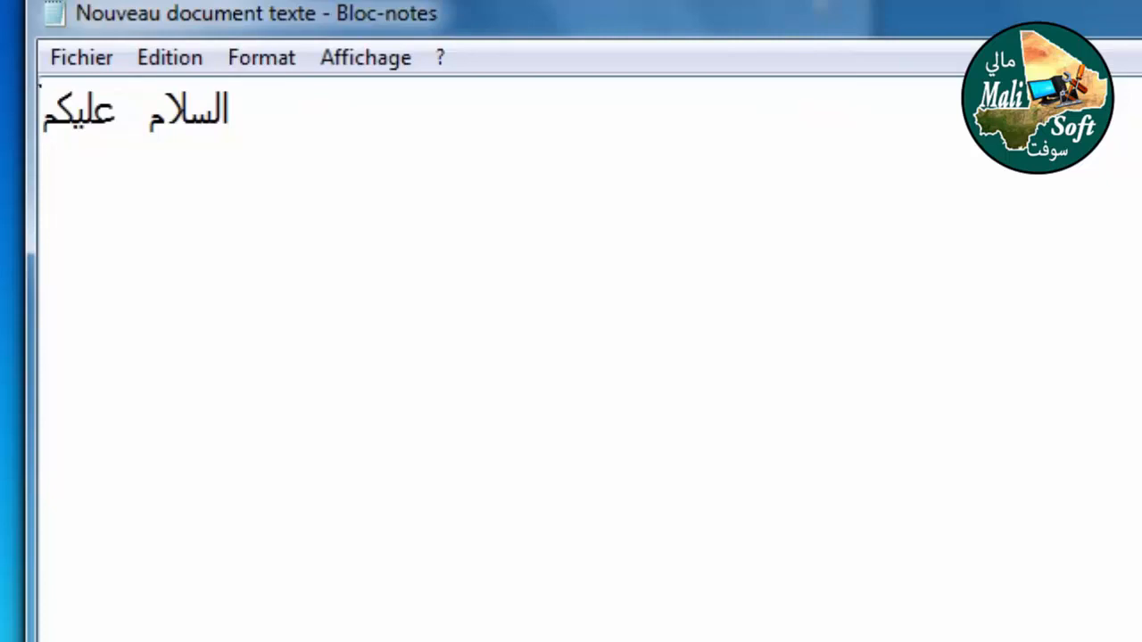
key(alt+F4)
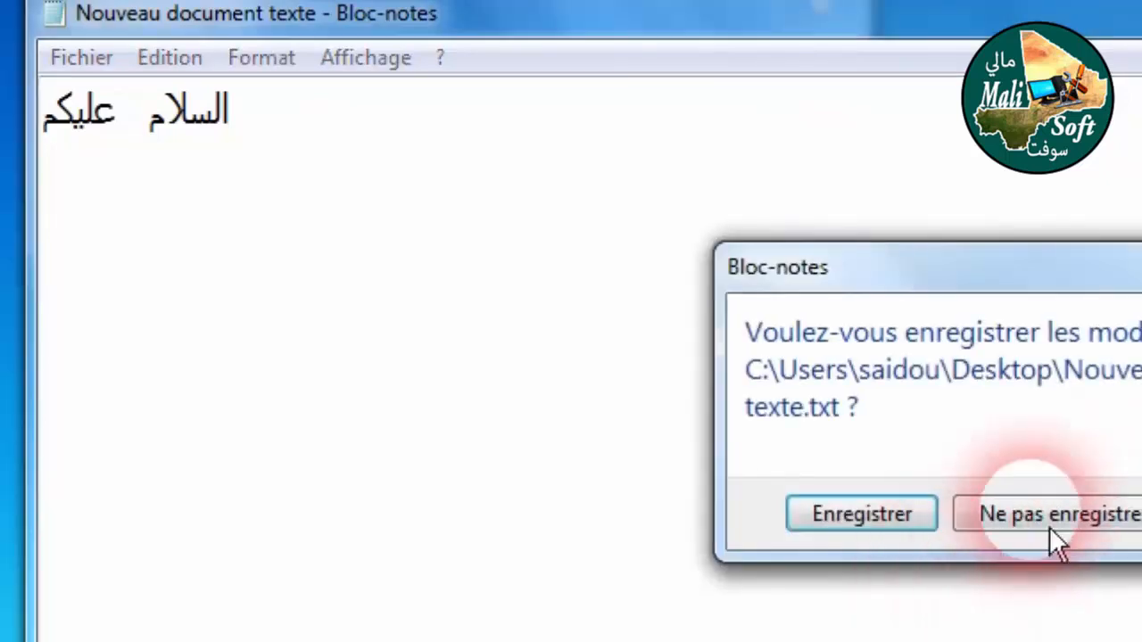
click(1049, 527)
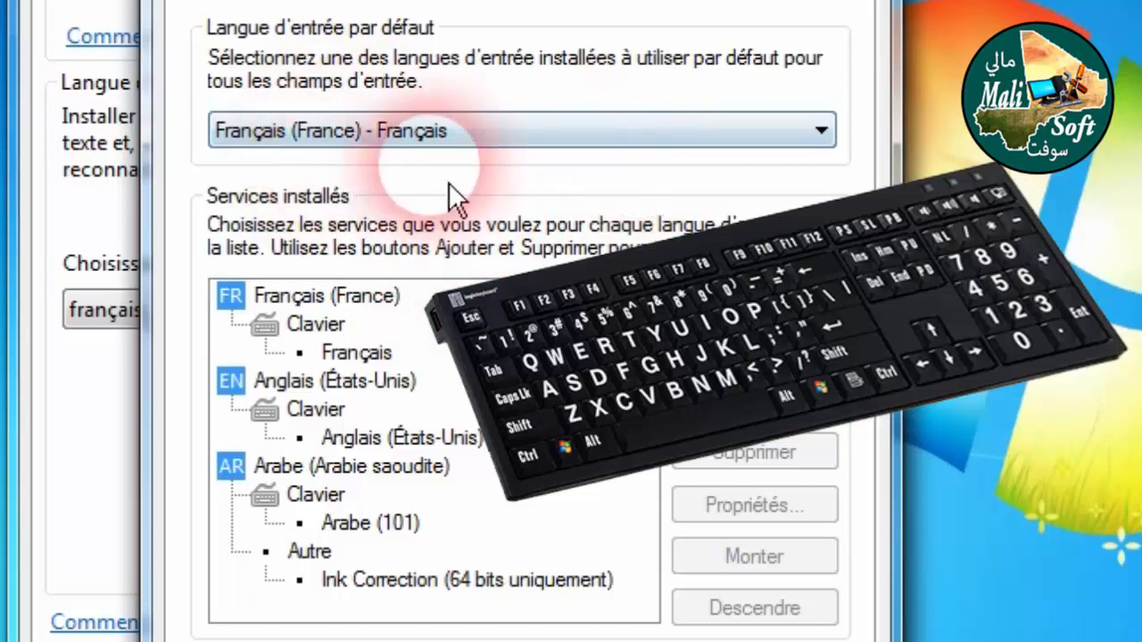
Step: Set the default input language to Anglais (États-Unis) - Anglais (États-Unis) and apply the change
click(397, 133)
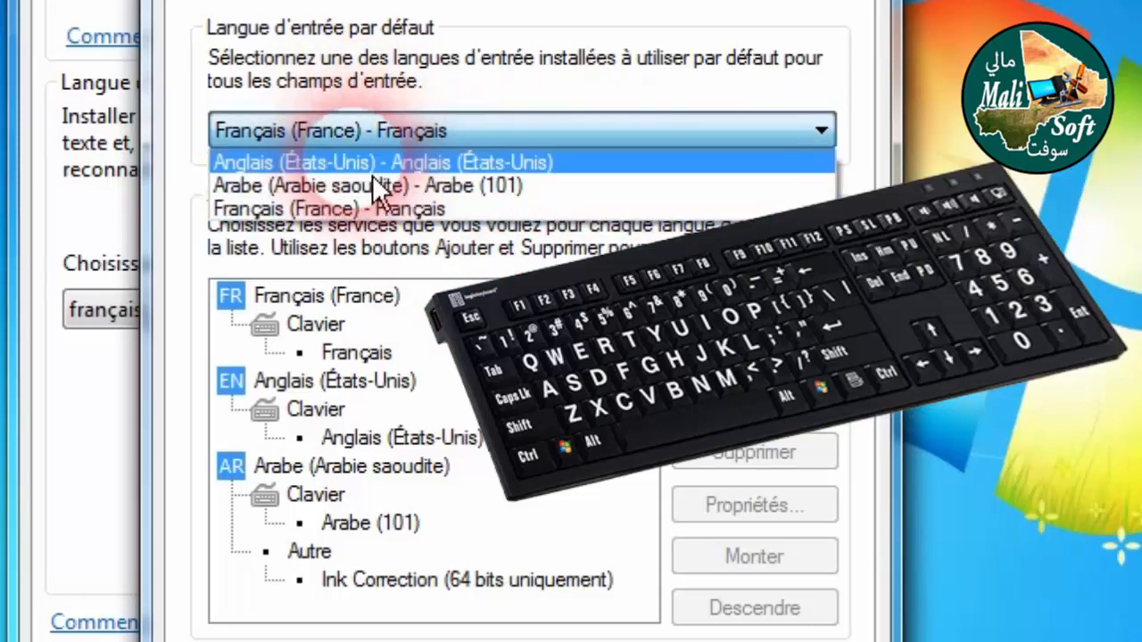
key(Return)
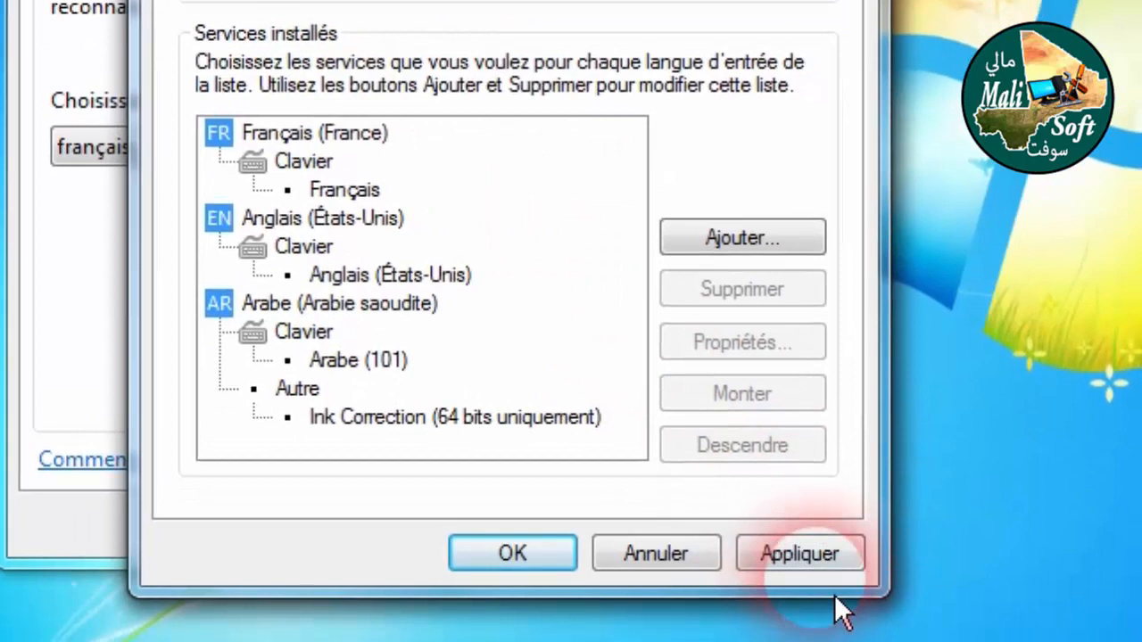
click(825, 557)
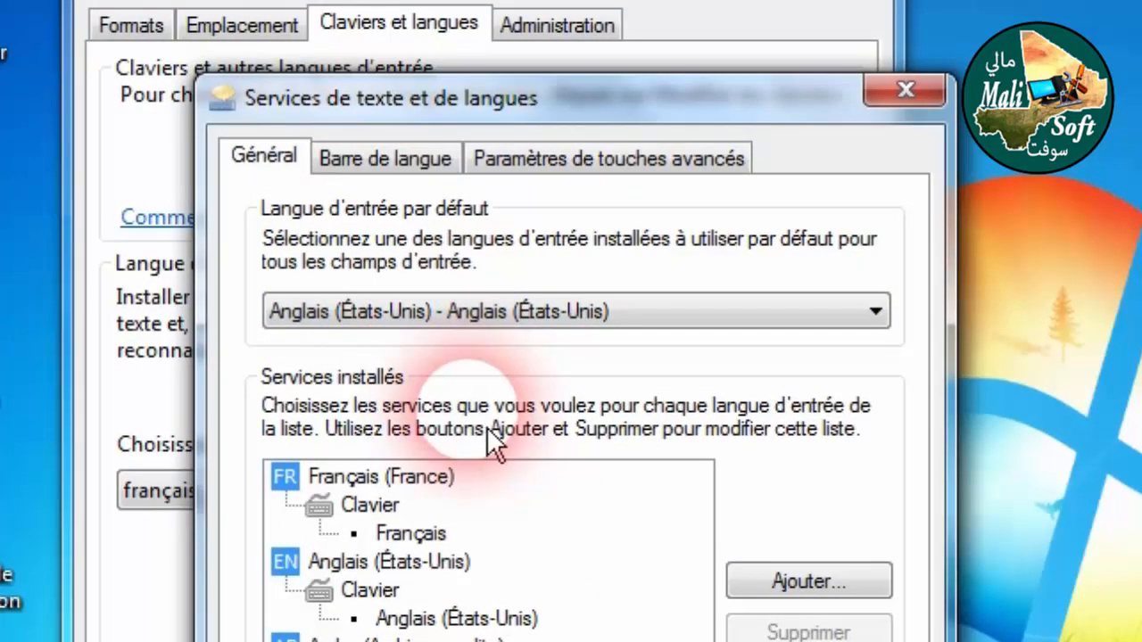
Step: Set the default input language back to Français (France) - Français and apply the change
click(504, 322)
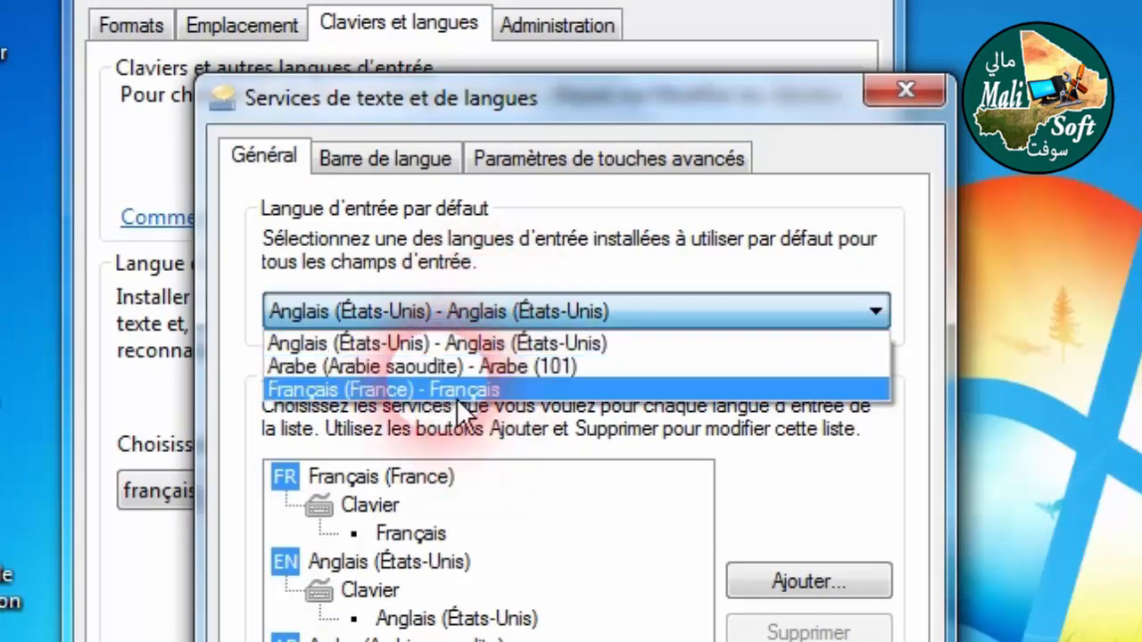
click(456, 397)
click(771, 540)
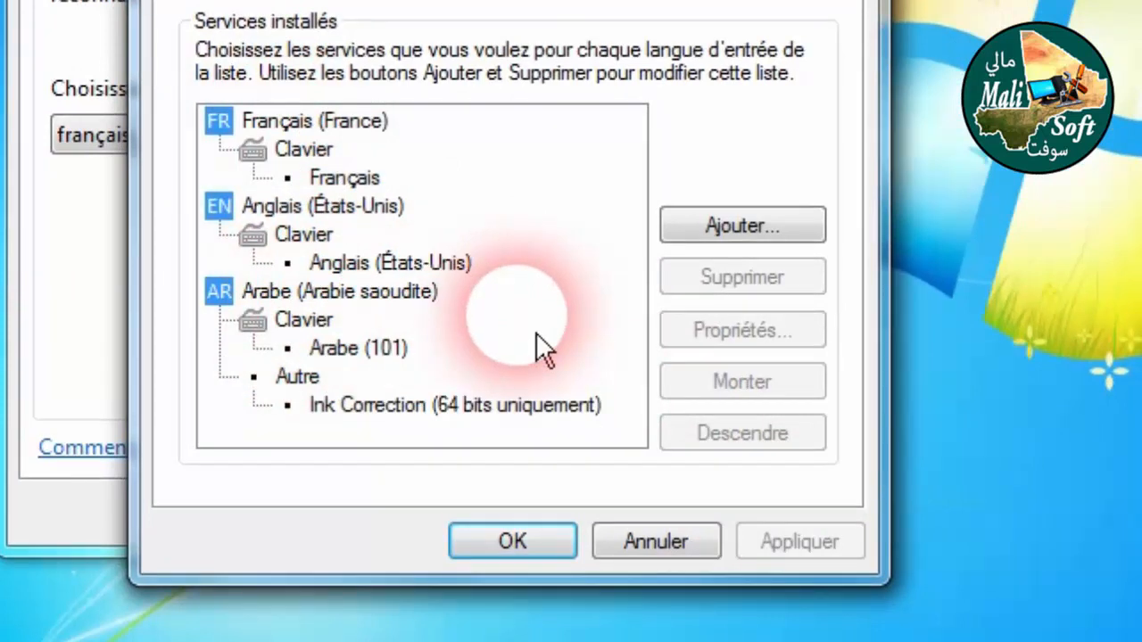
Step: Remove Anglais (États-Unis) from the installed services and check the choices offered for the default input language
click(321, 224)
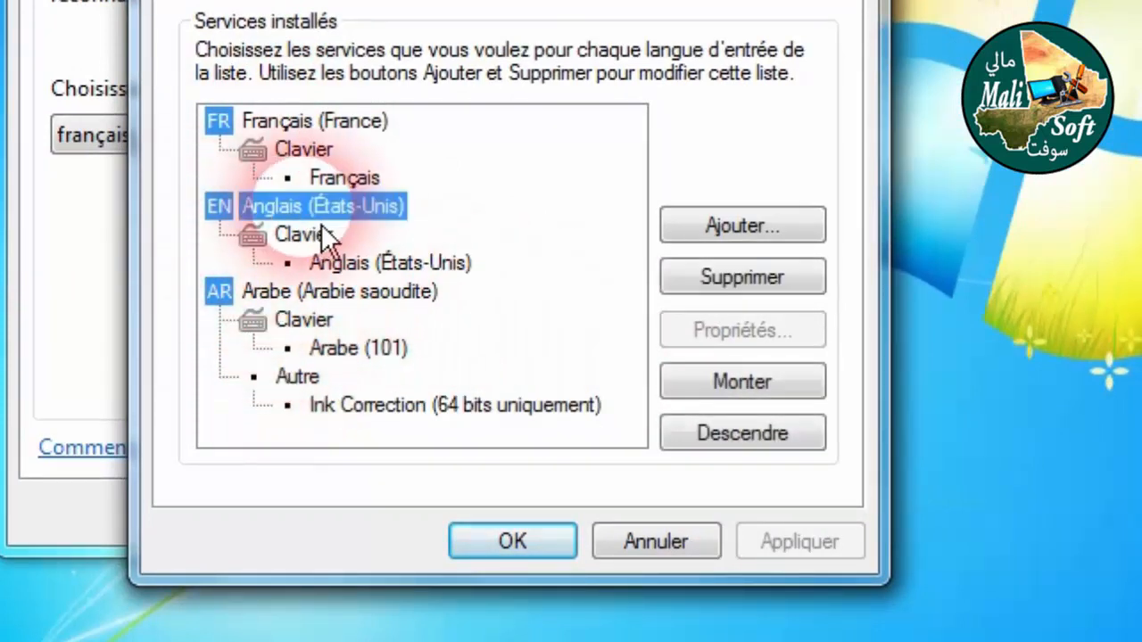
click(747, 285)
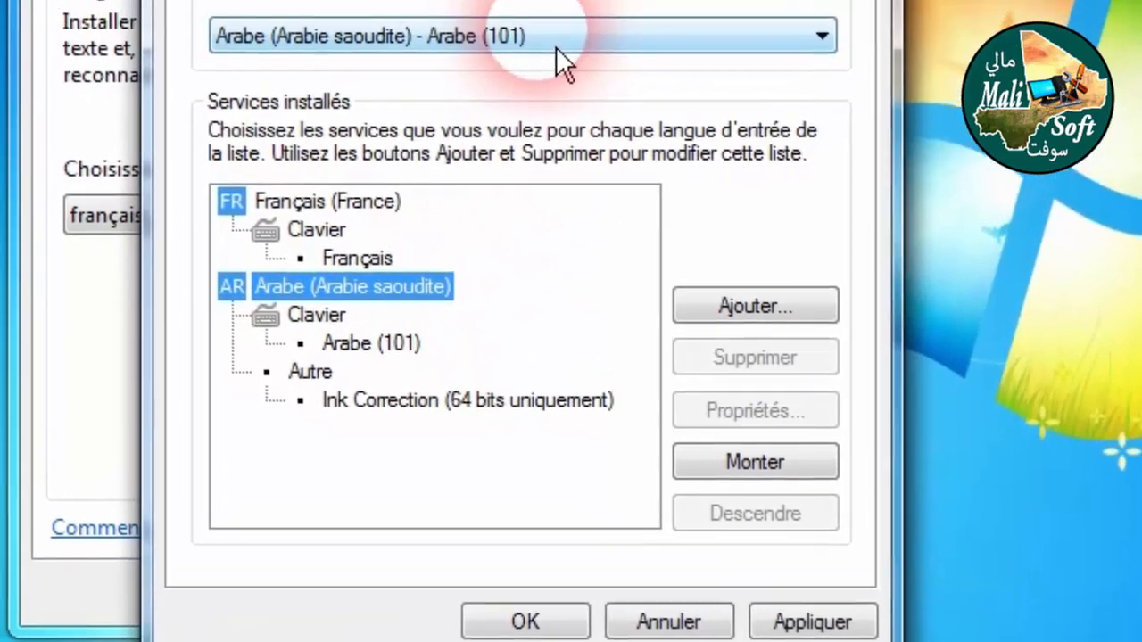
click(556, 40)
click(559, 370)
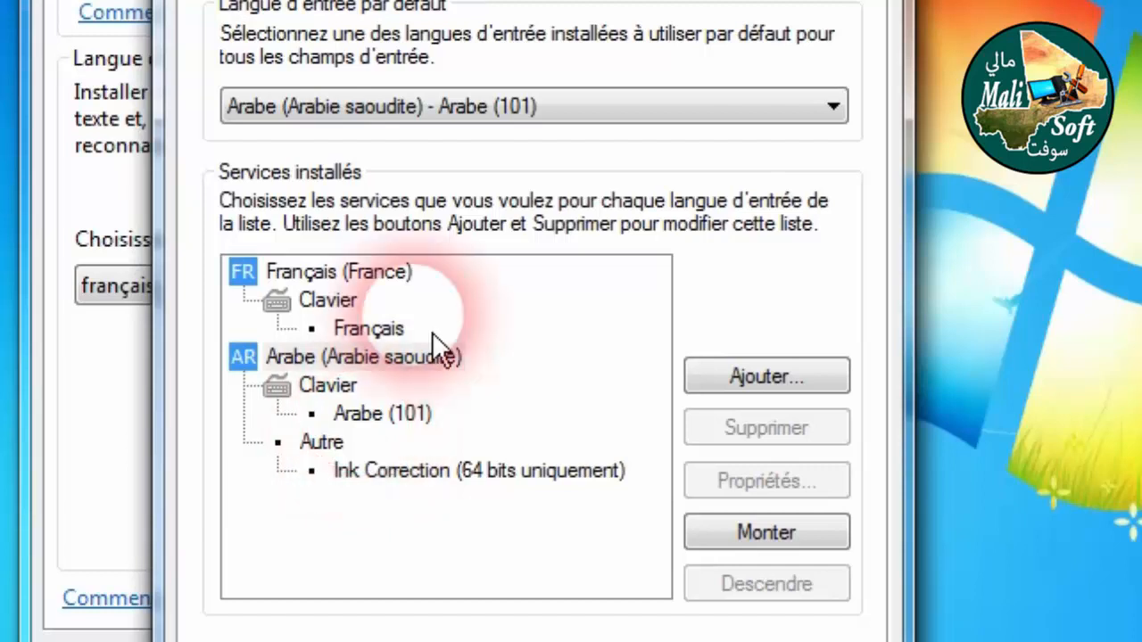
click(468, 108)
click(379, 365)
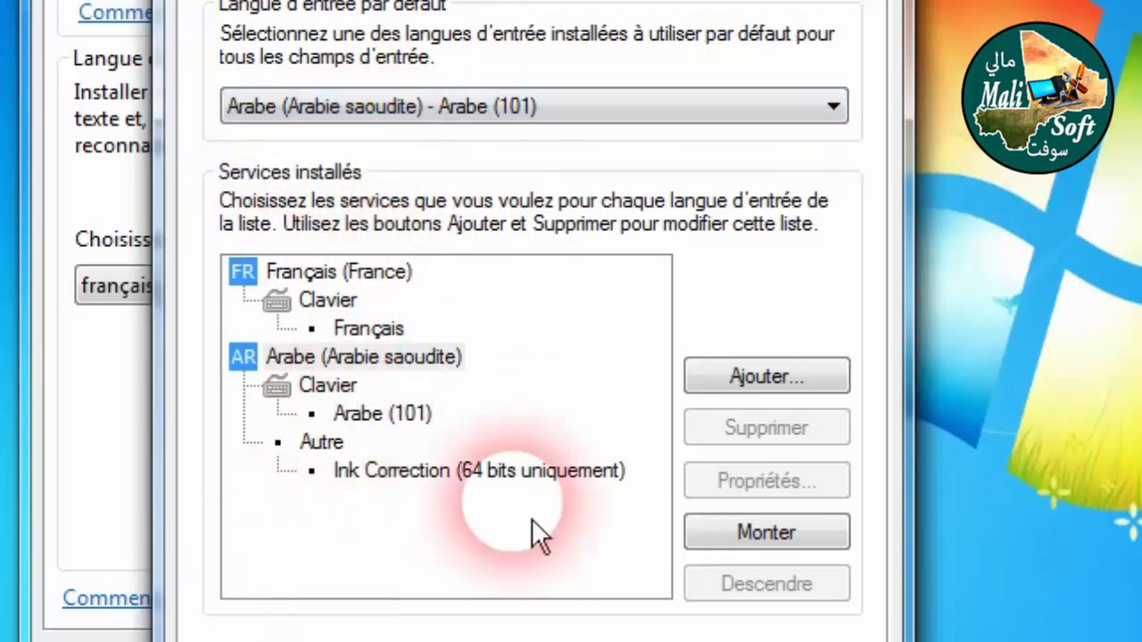
Step: Add the Anglais (États-Unis) keyboard back to the installed services and choose Anglais (États-Unis) as the default input language
click(821, 389)
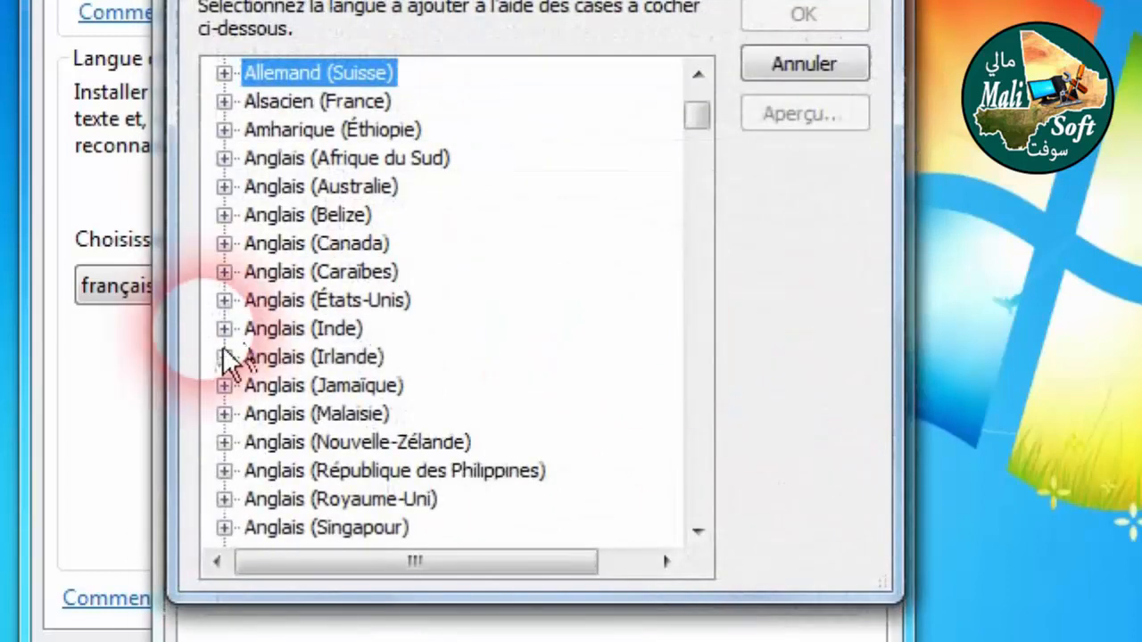
double_click(255, 302)
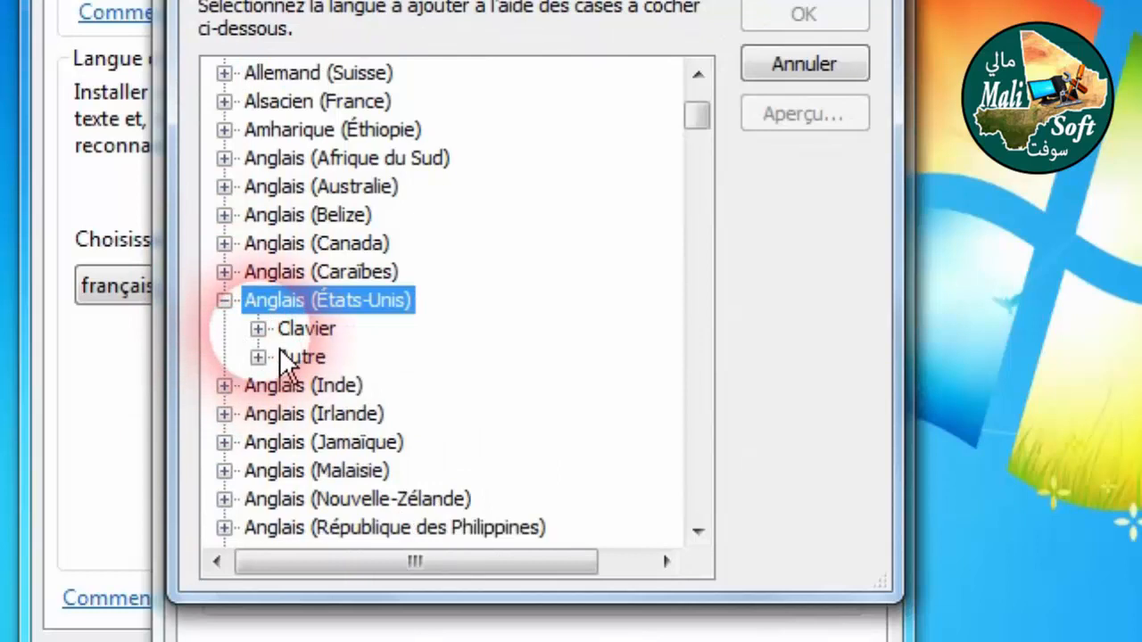
double_click(298, 329)
click(319, 357)
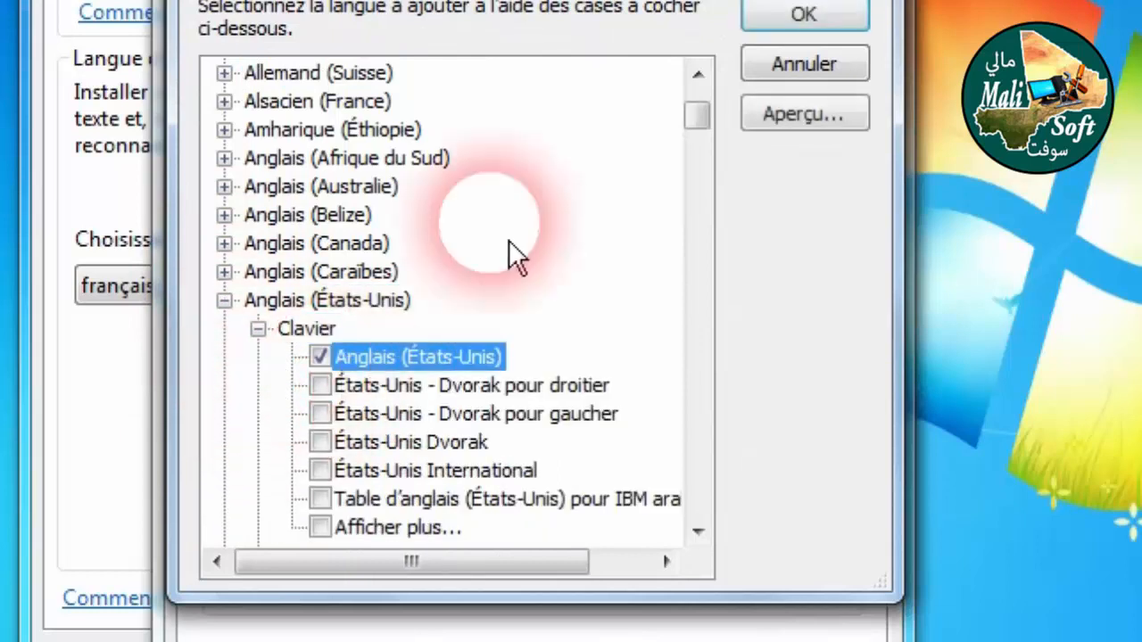
click(840, 27)
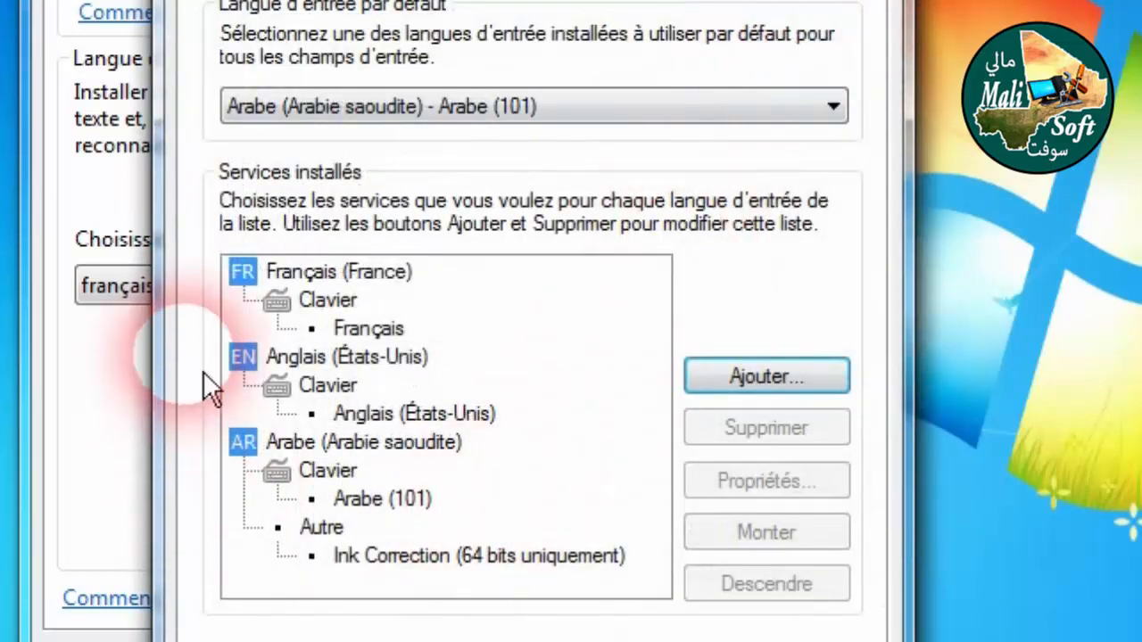
click(445, 106)
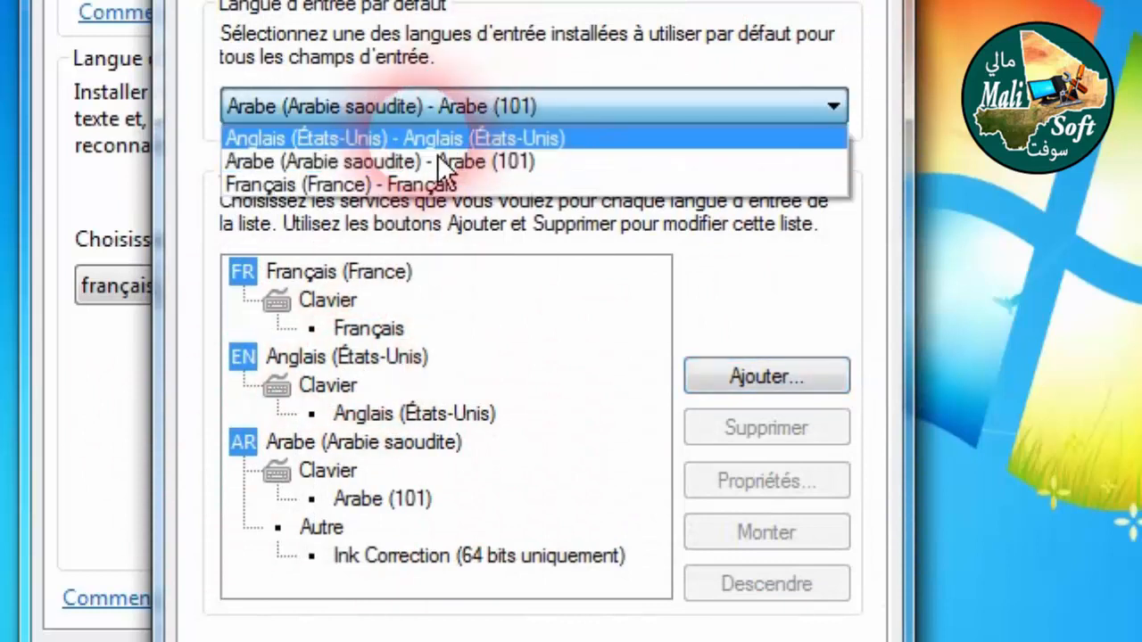
click(437, 128)
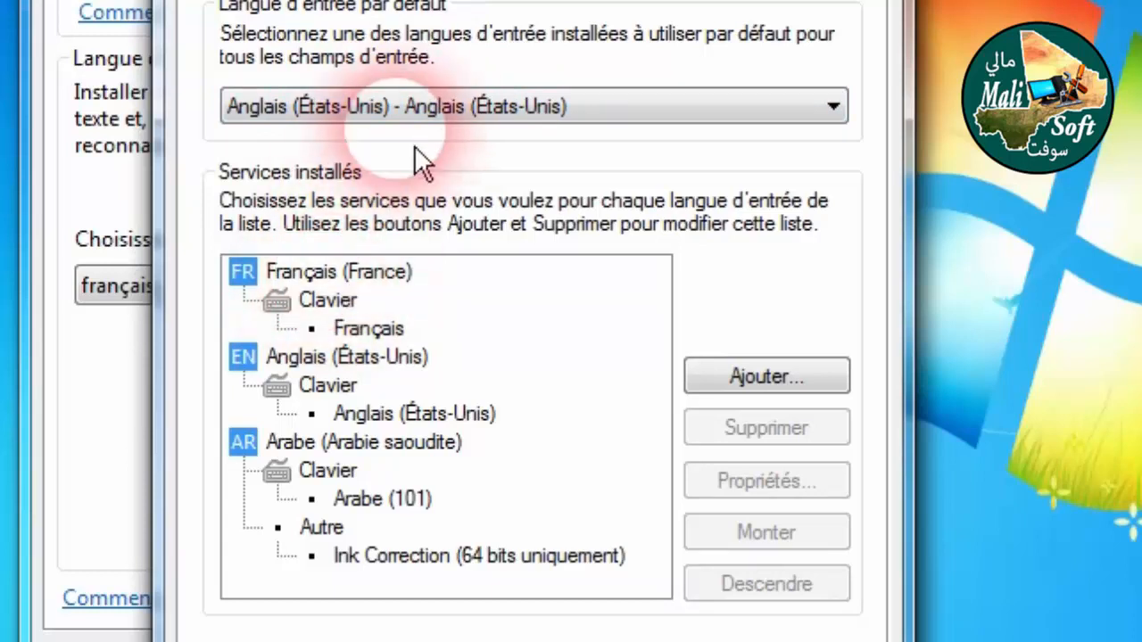
Step: Switch the default input language to Français (France) - Français, and back to Anglais (États-Unis) - Anglais (États-Unis), applying the change
click(430, 109)
click(412, 185)
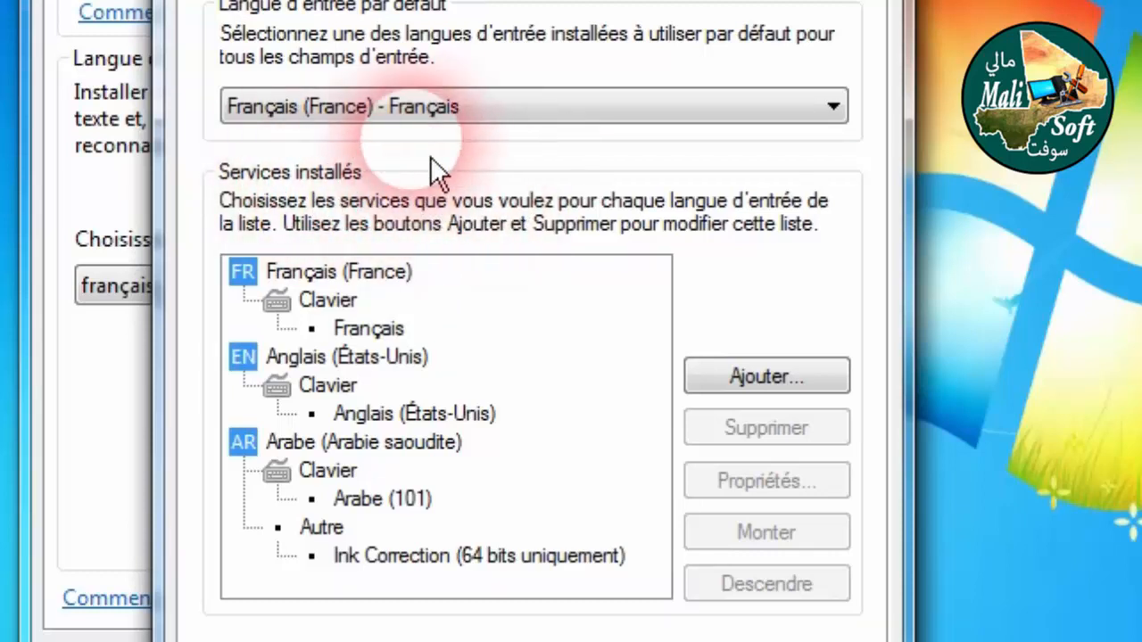
click(440, 120)
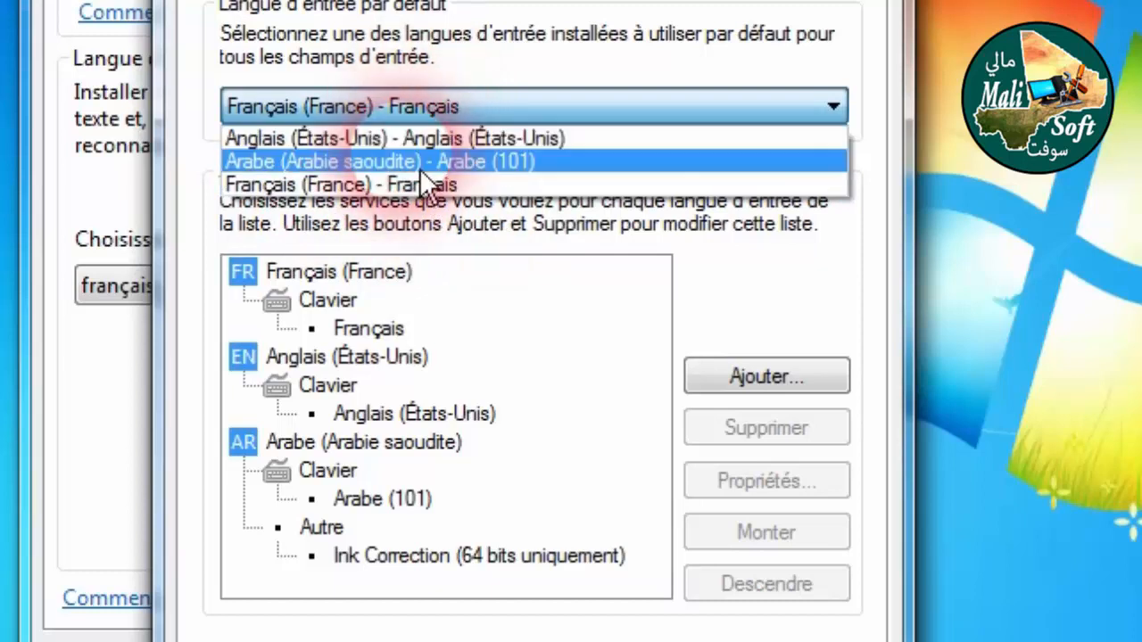
click(424, 136)
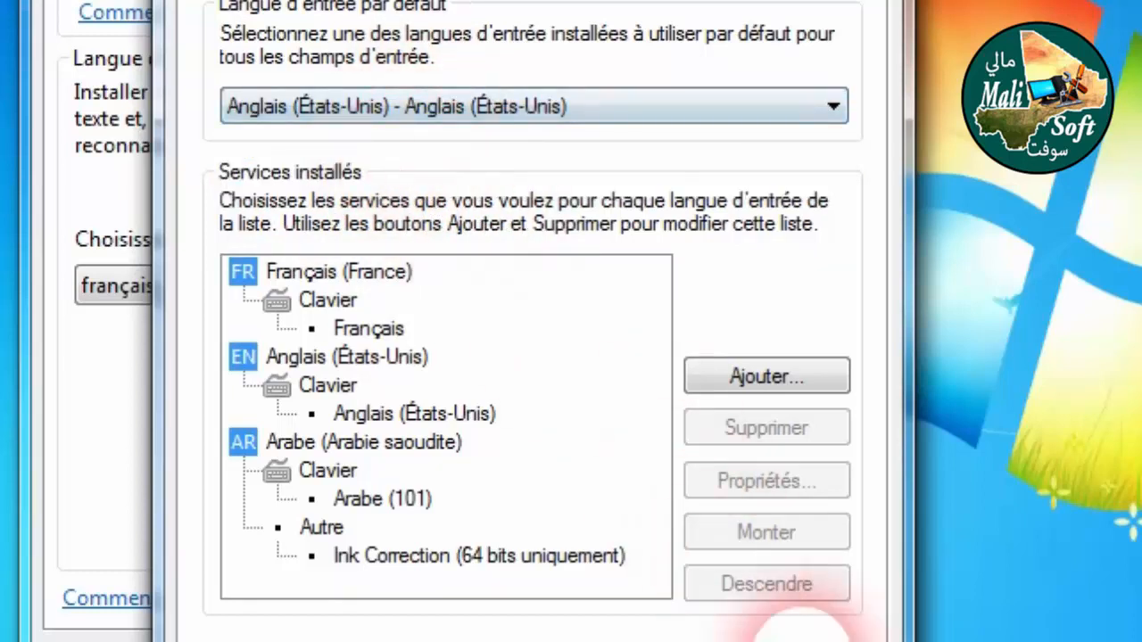
click(816, 641)
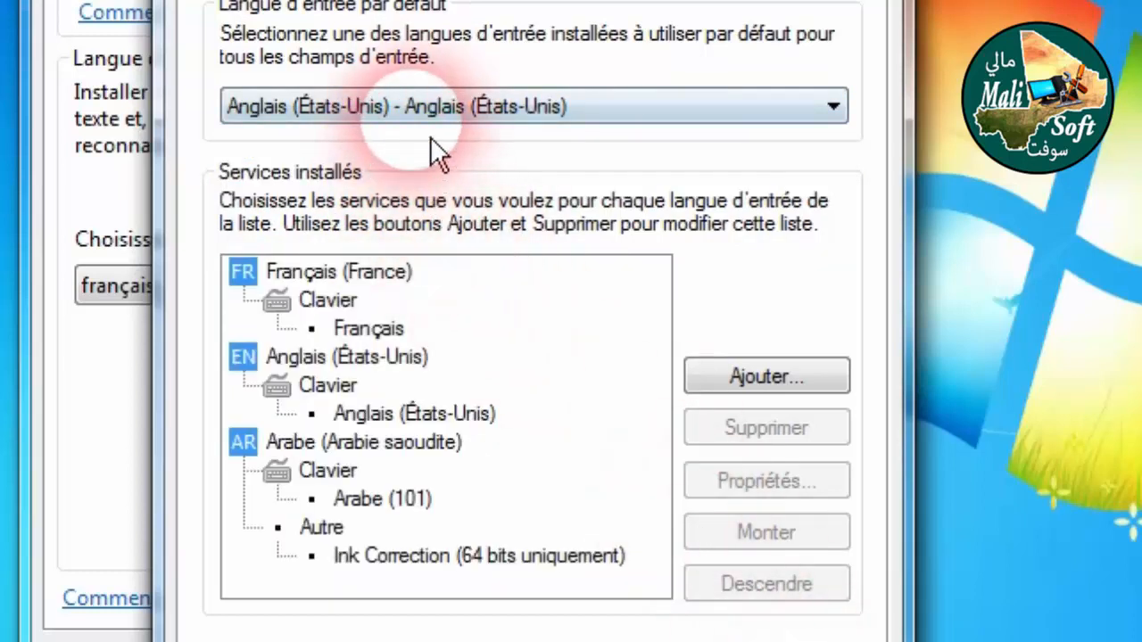
Step: Set Français (France) - Français as the default input language, apply it and close the input services settings
click(430, 107)
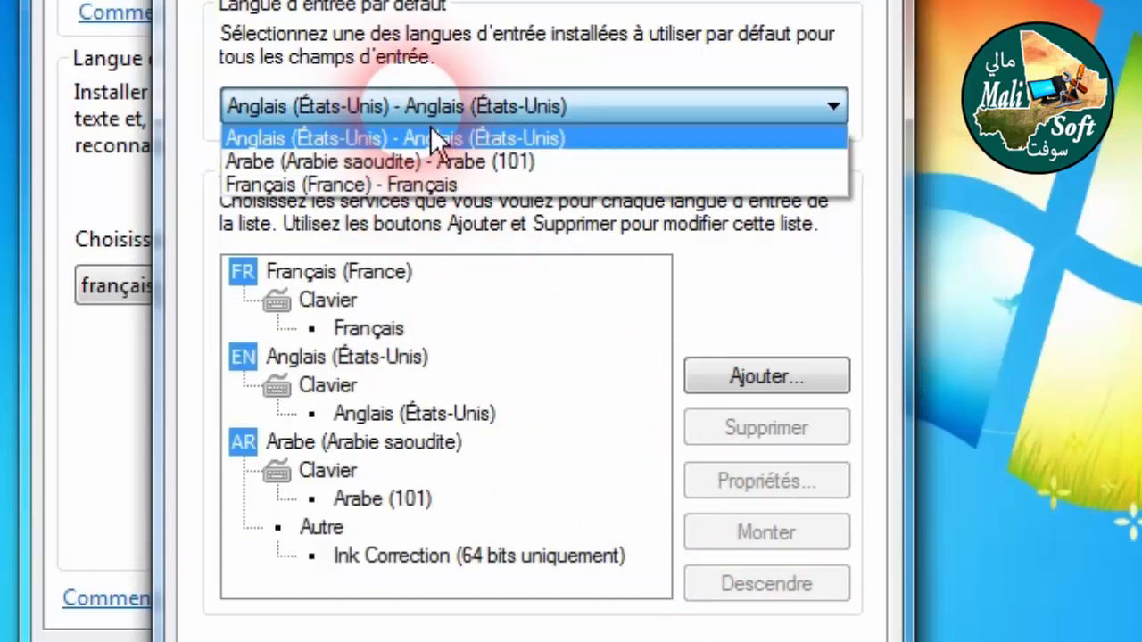
click(425, 186)
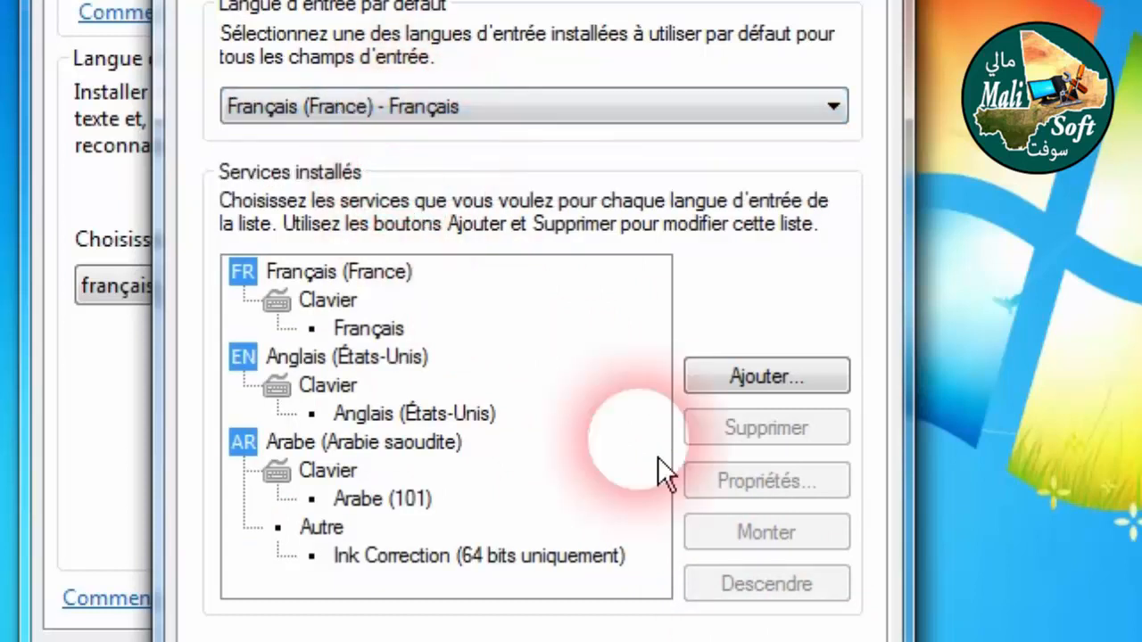
click(803, 641)
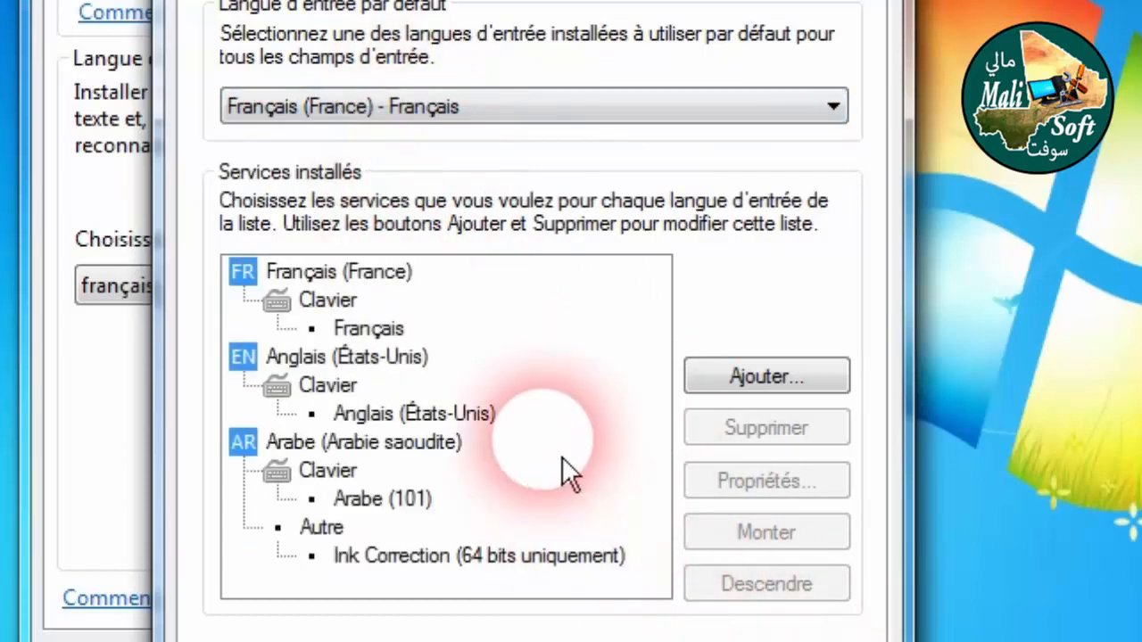
click(563, 640)
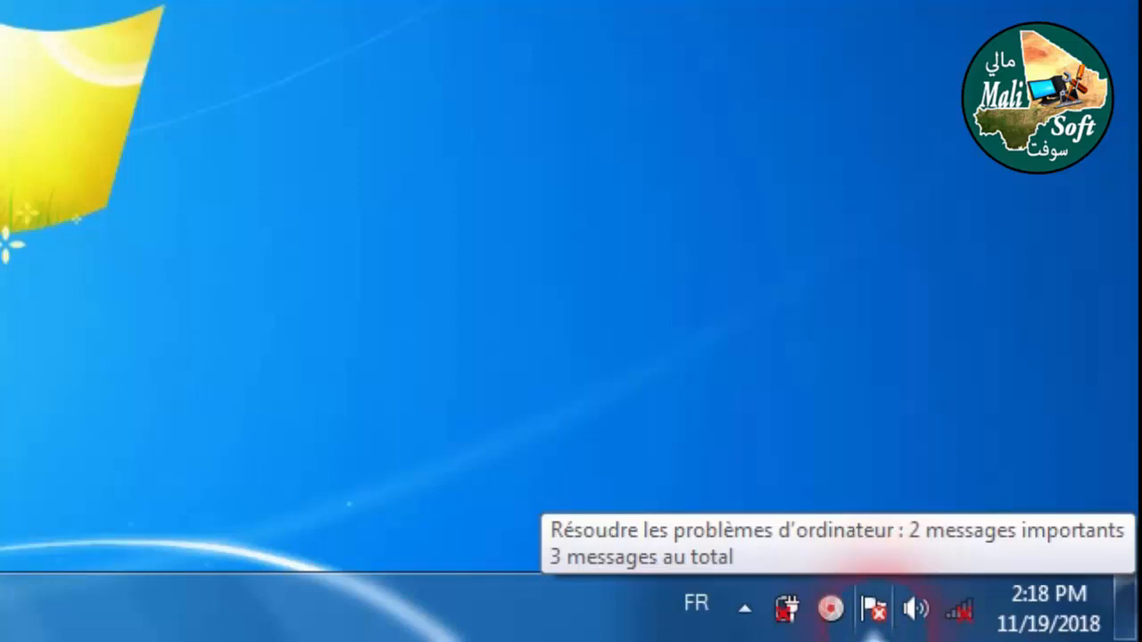
Step: Open the Centre de maintenance and disable the messages about spyware protection and antivirus protection
click(892, 627)
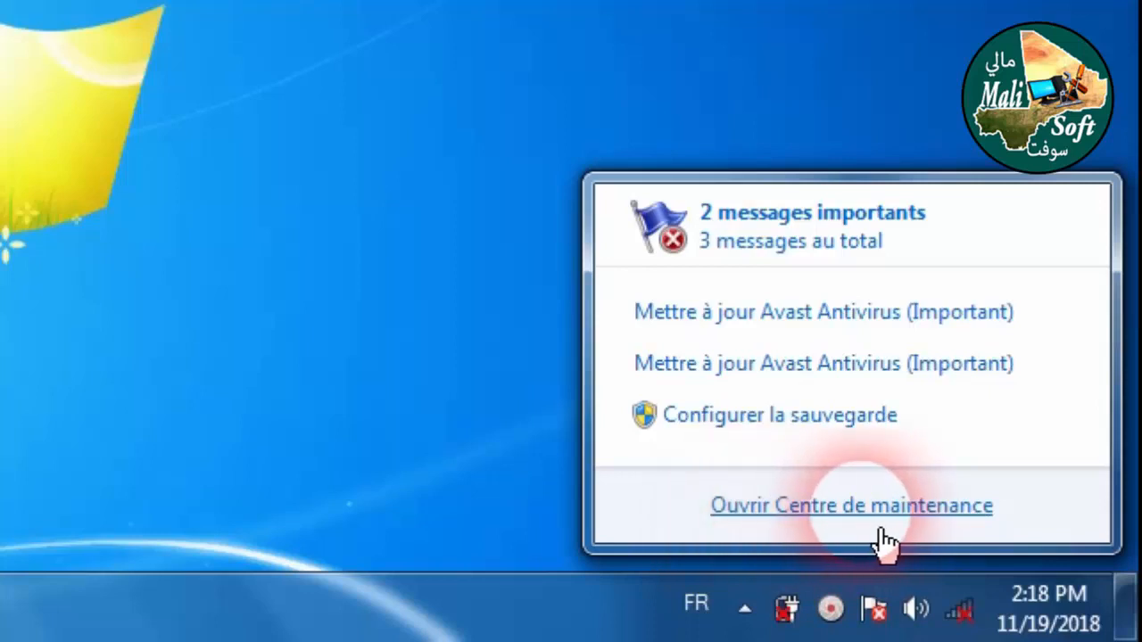
click(951, 528)
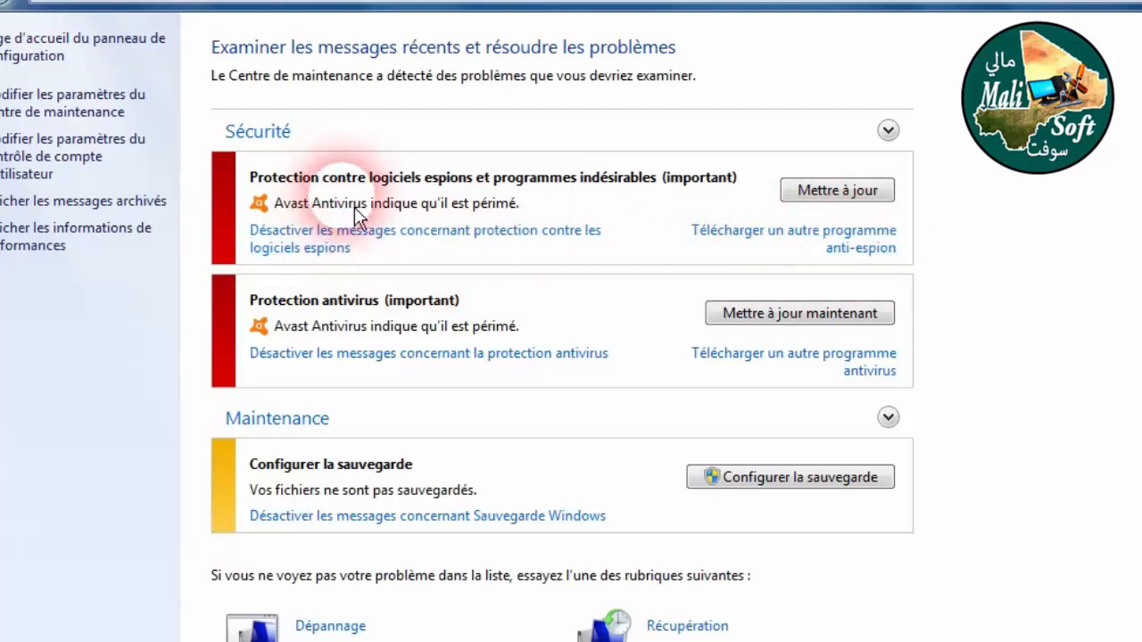
click(308, 250)
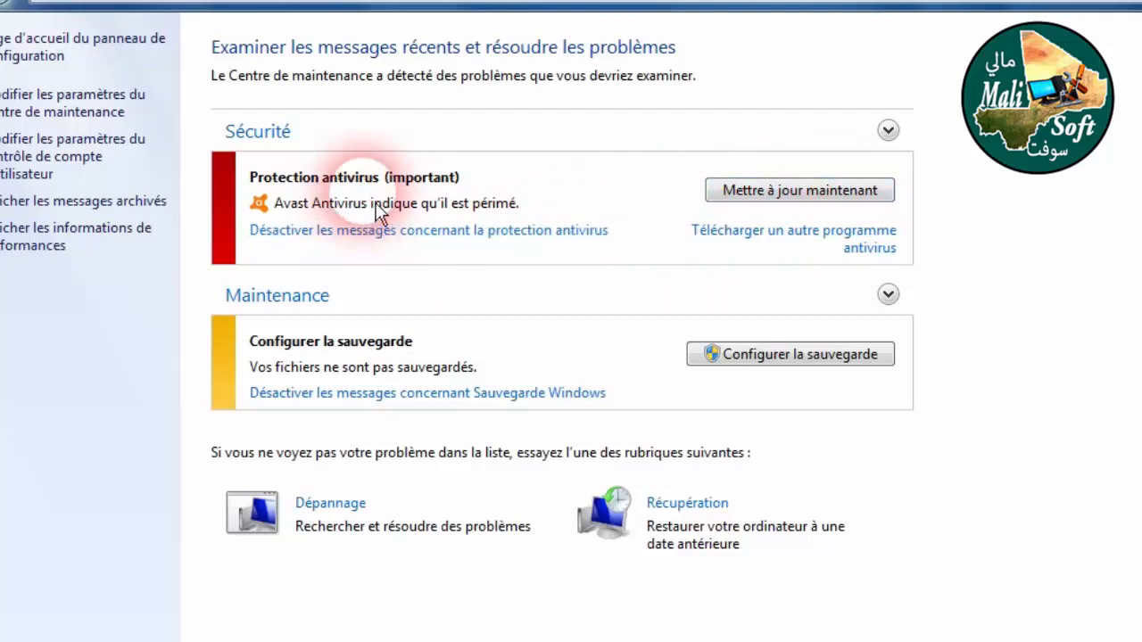
click(326, 233)
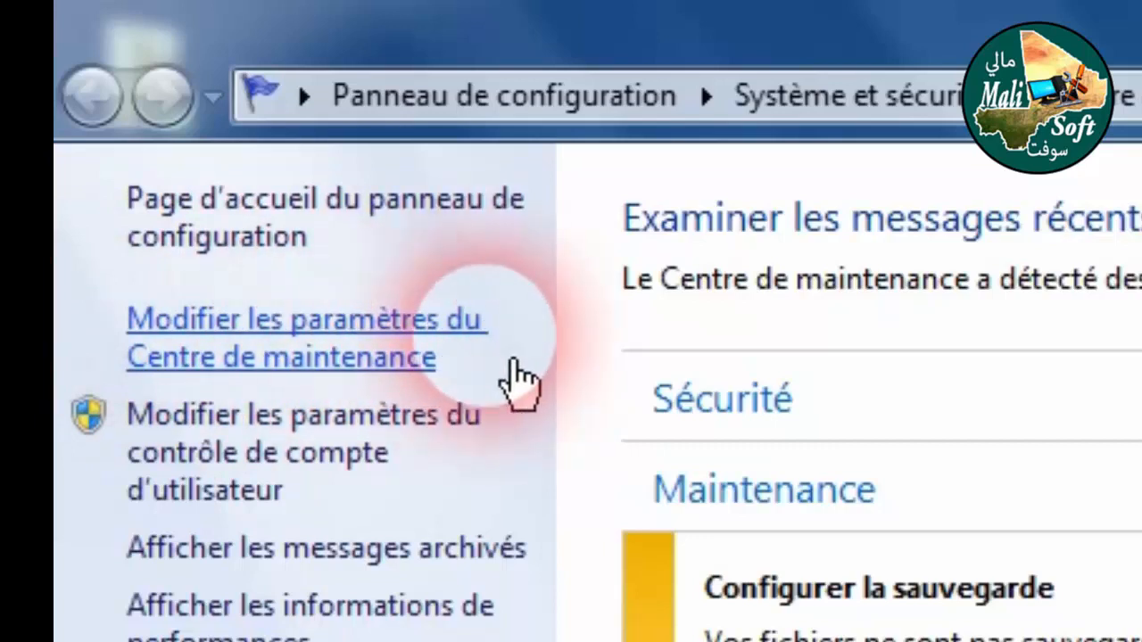
Step: In the Centre de maintenance settings, turn off the Windows Update and Rechercher les mises à jour messages
click(316, 366)
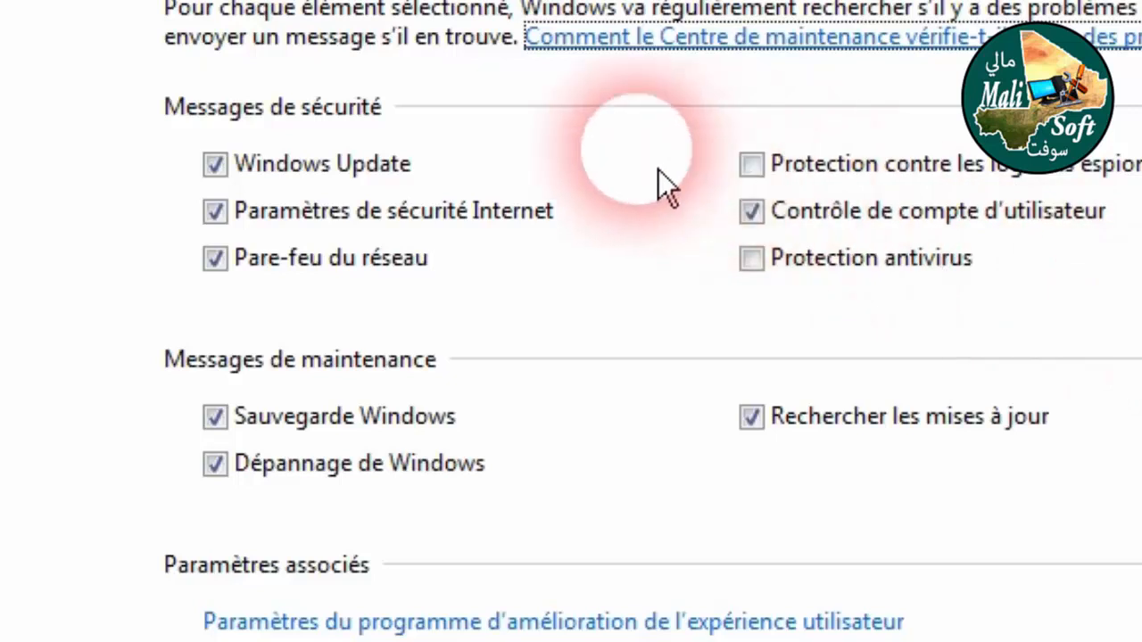
click(244, 189)
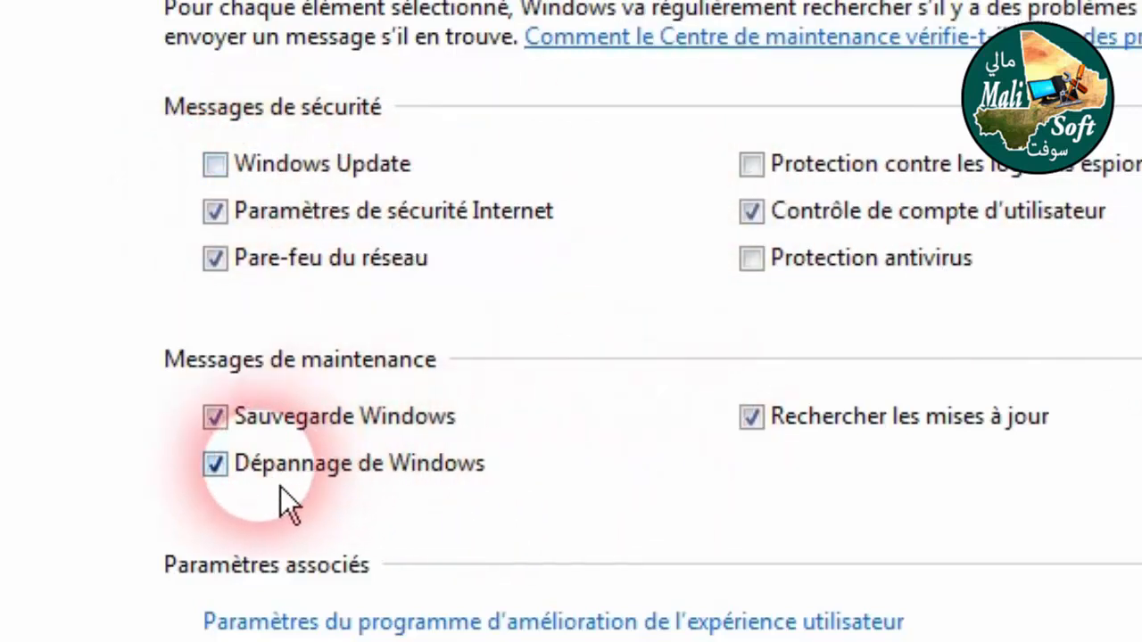
click(781, 437)
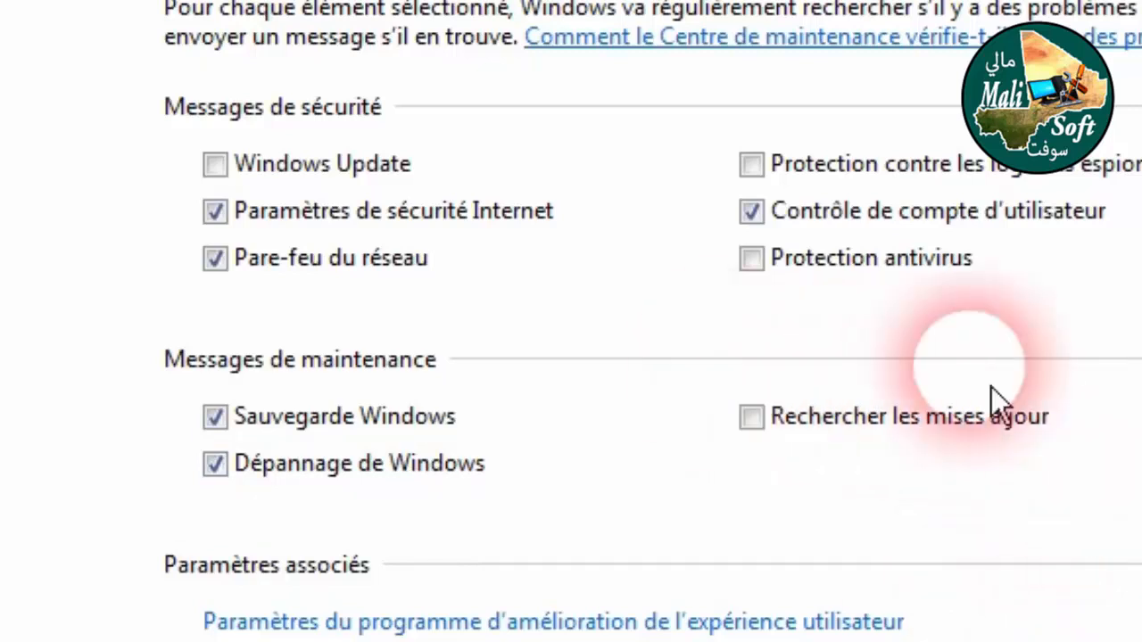
click(217, 165)
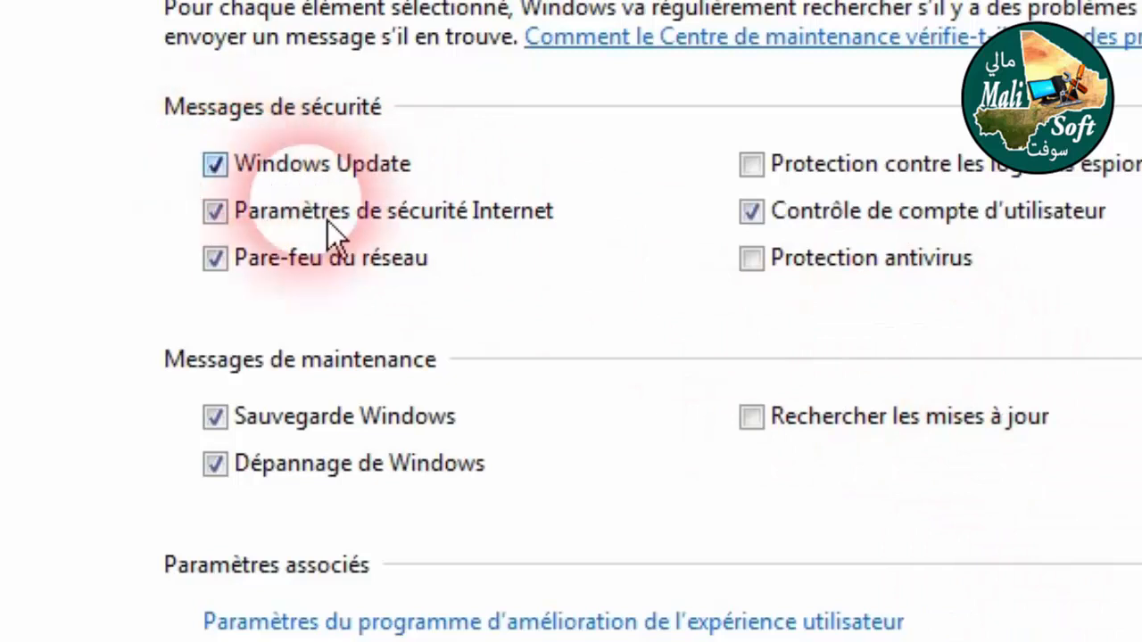
click(813, 441)
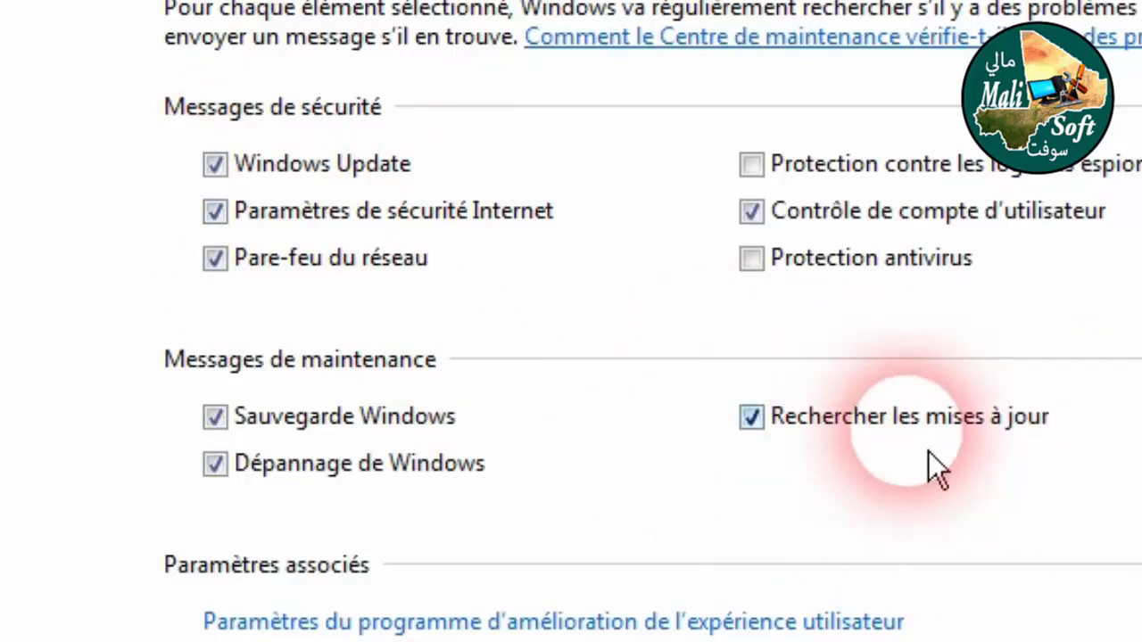
click(302, 174)
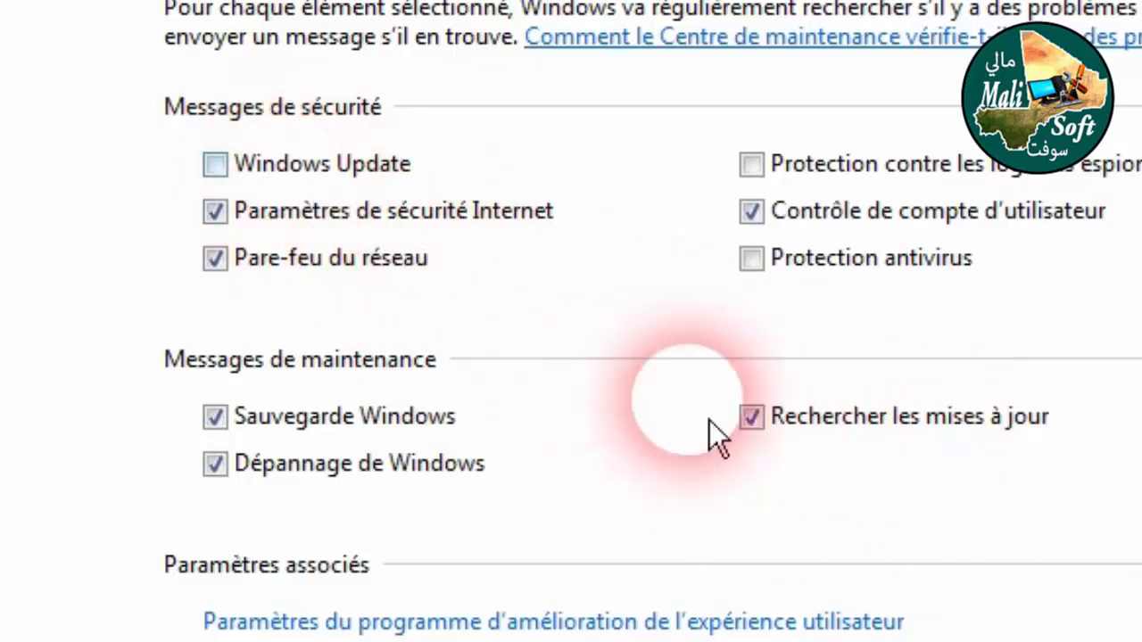
click(824, 442)
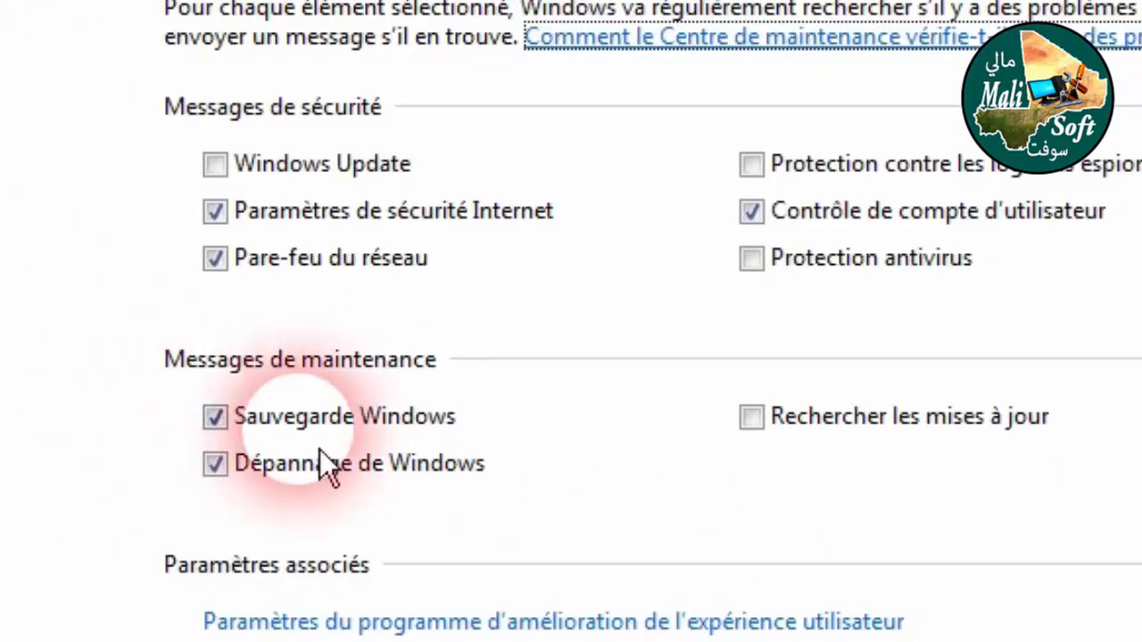
Step: Turn off the Sauvegarde Windows maintenance messages and save the settings
click(215, 417)
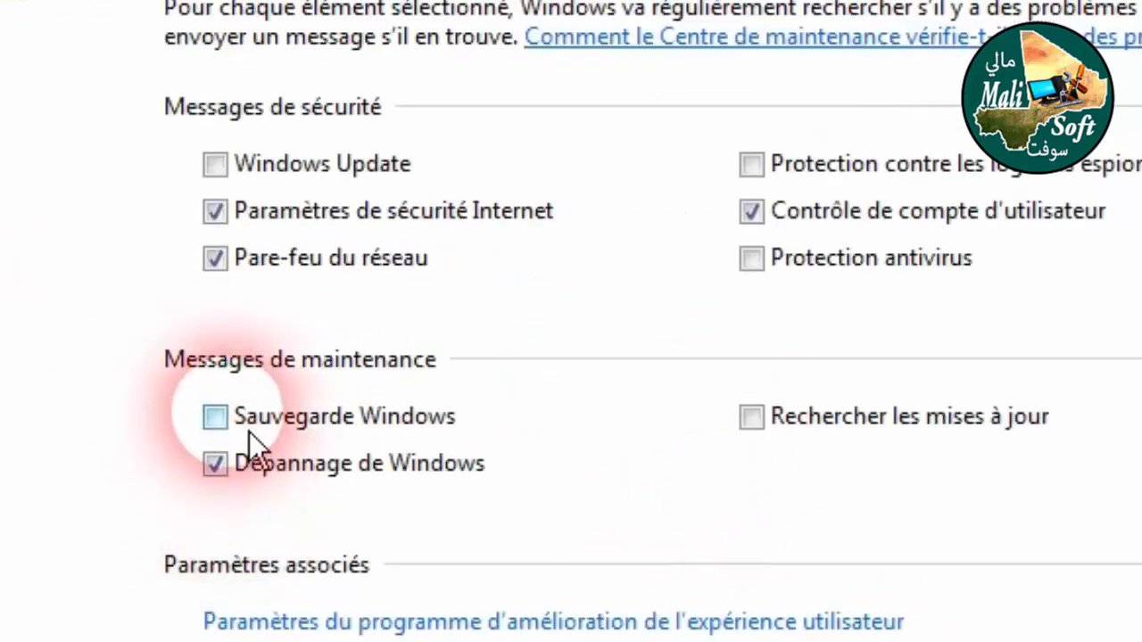
click(249, 432)
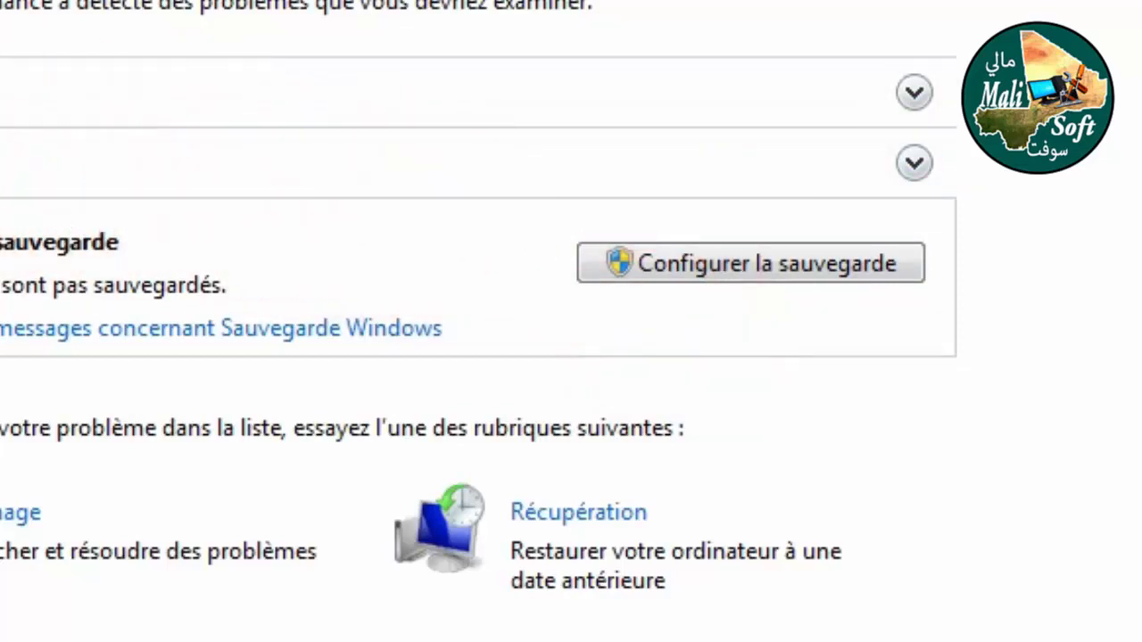
click(294, 417)
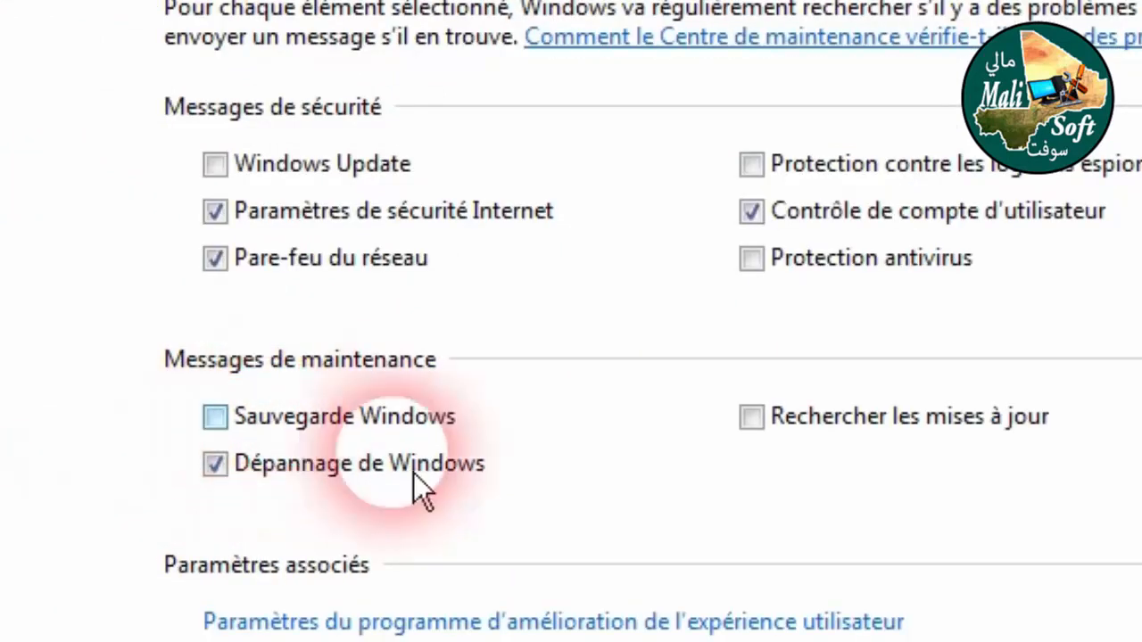
click(1141, 641)
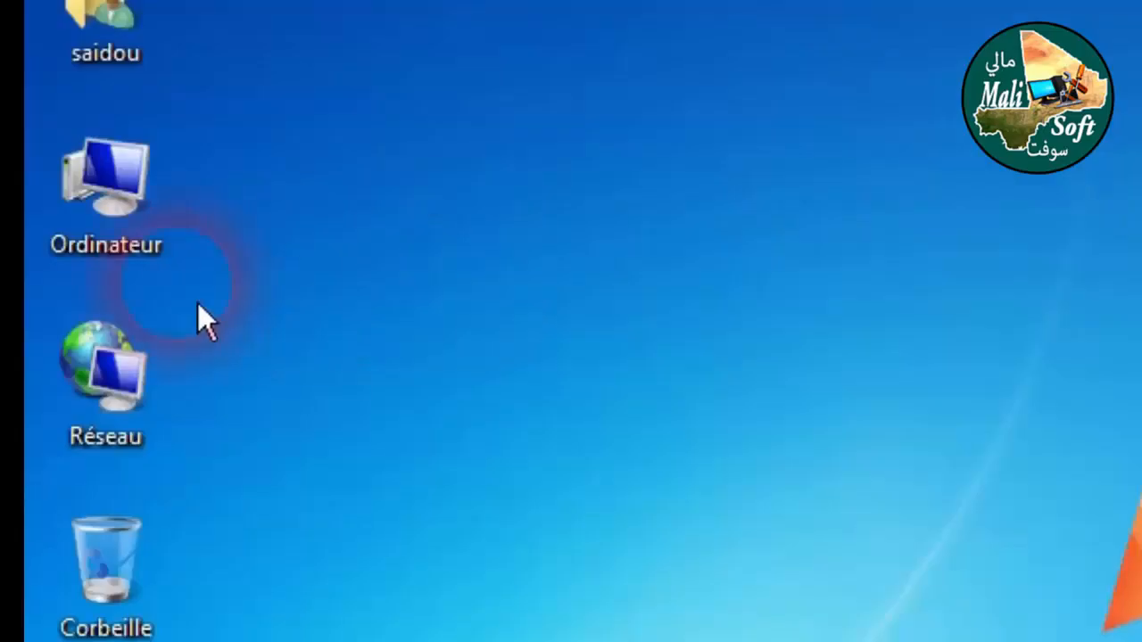
Step: Open the system protection settings from the Ordinateur properties and review the protection of the available drives
right_click(127, 191)
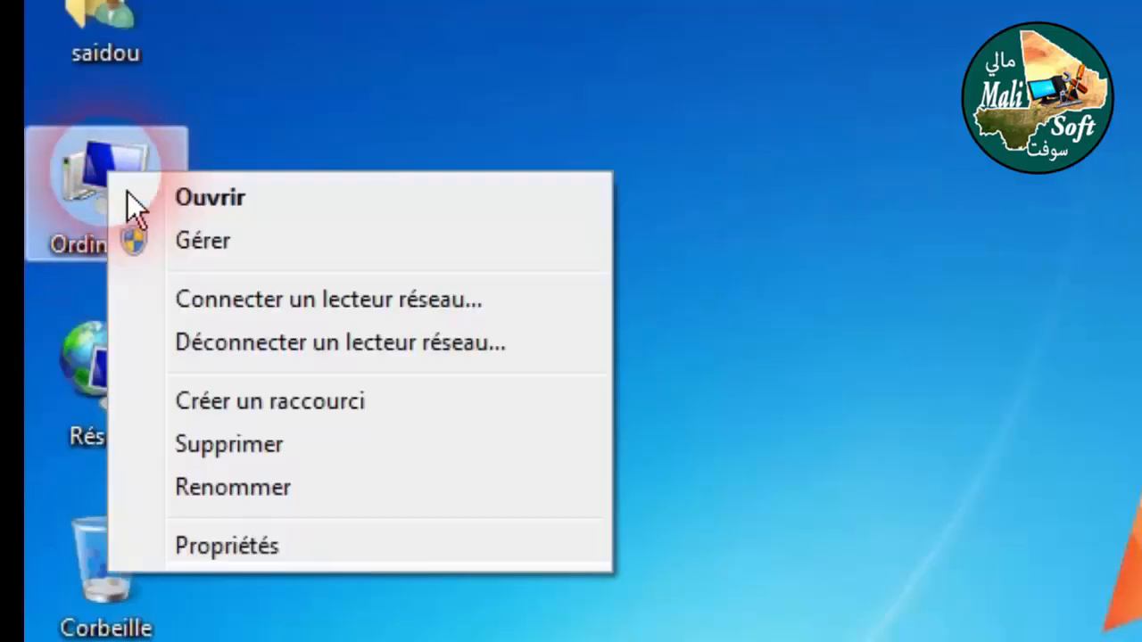
click(218, 546)
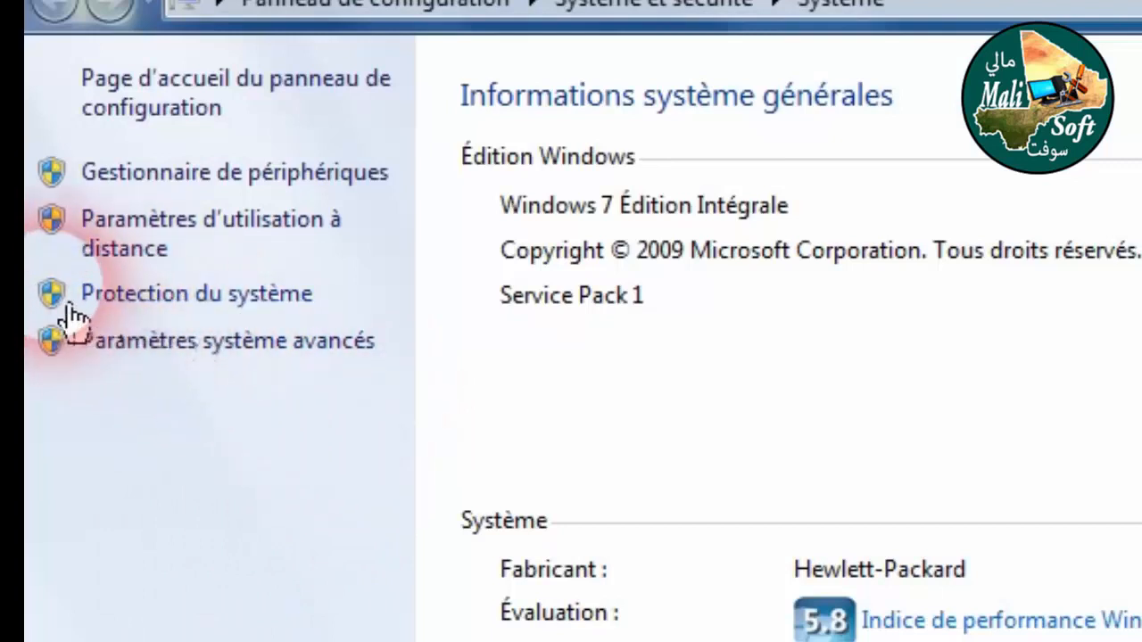
click(287, 312)
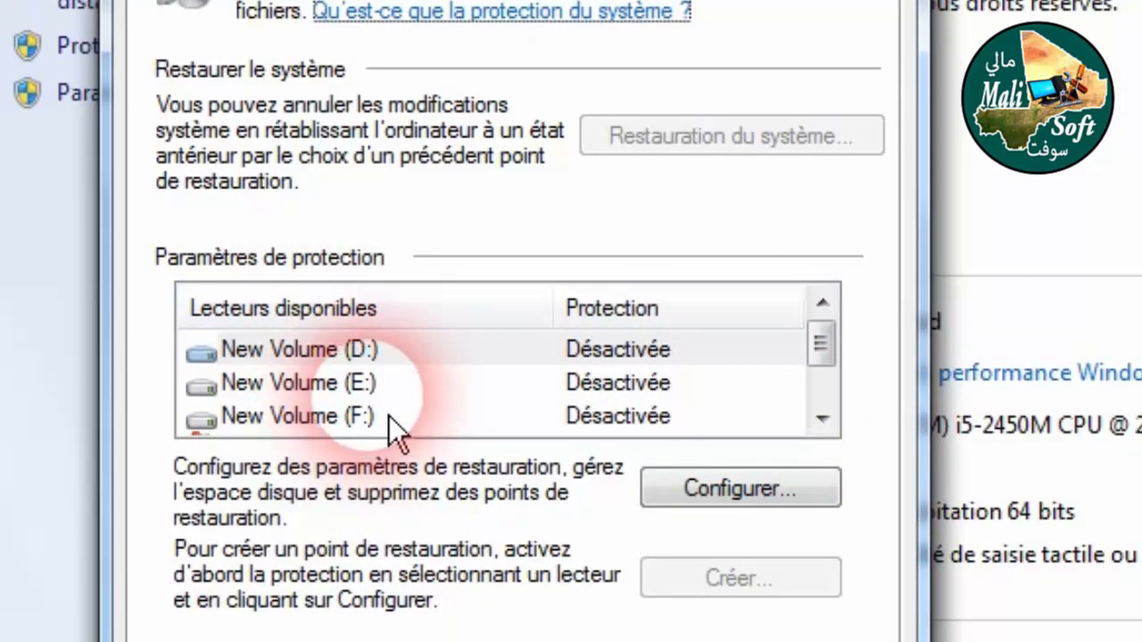
double_click(822, 418)
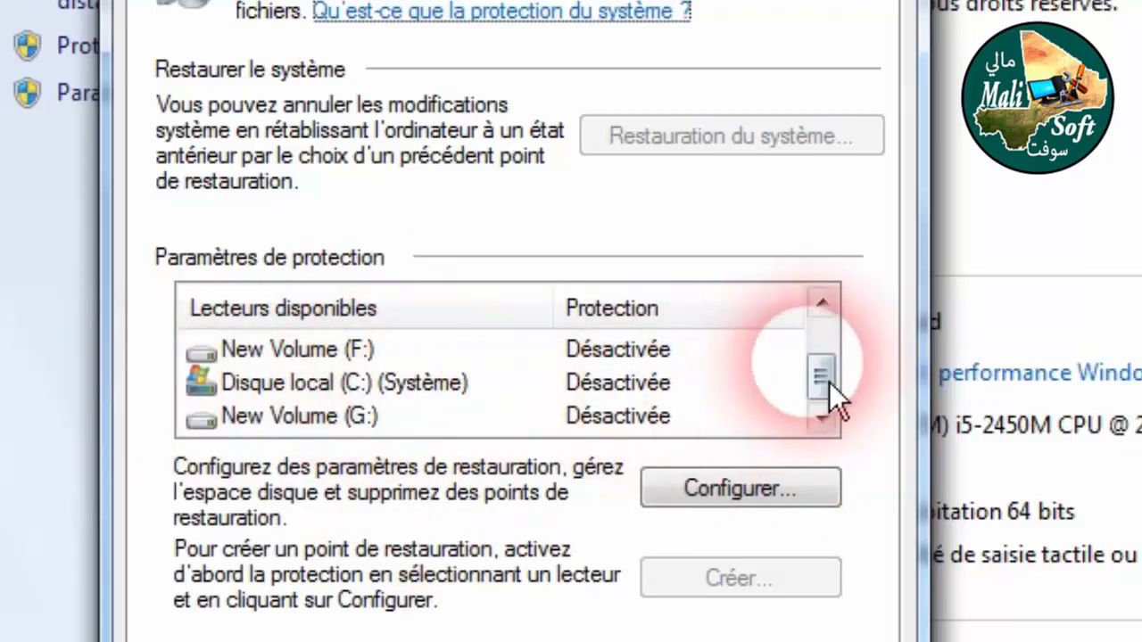
scroll(829, 380, up, 1)
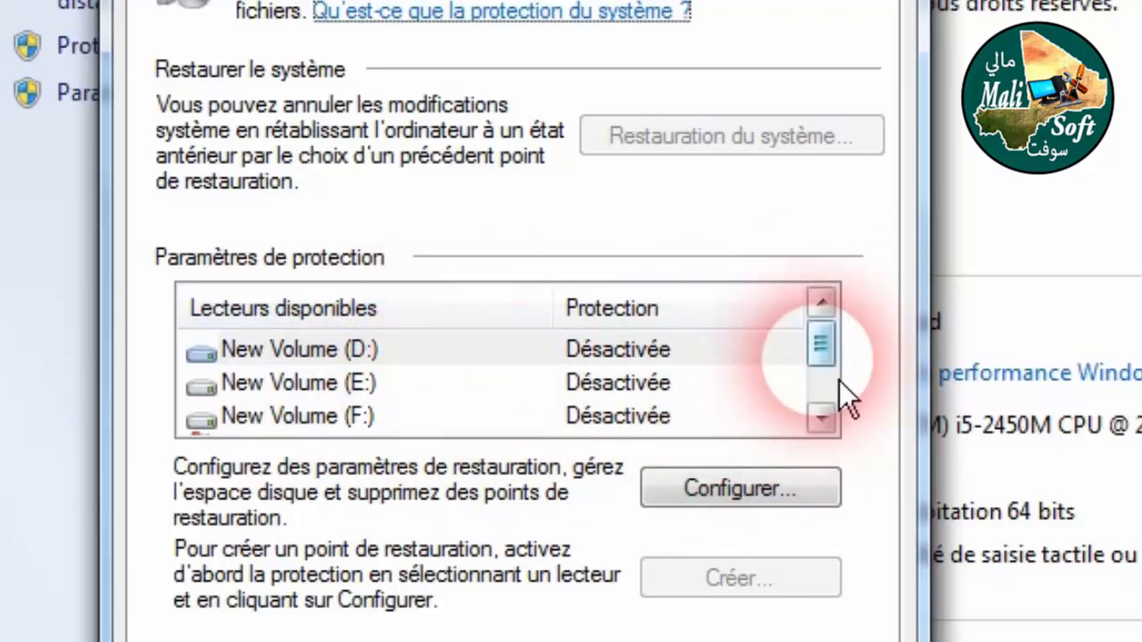
scroll(839, 380, down, 1)
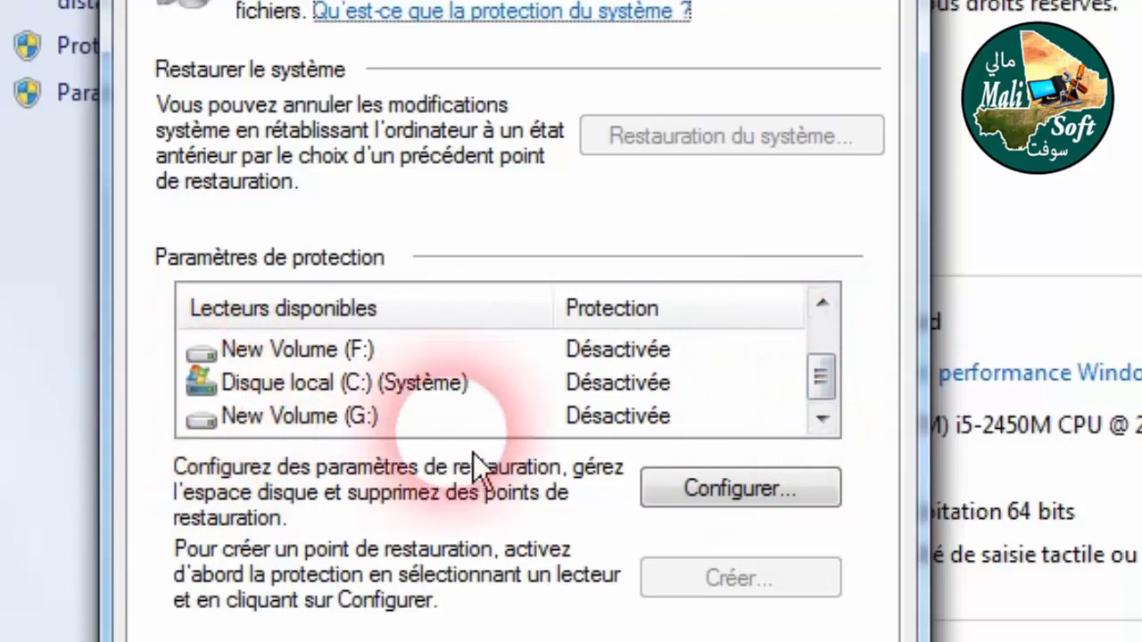
Step: Enable system protection on Disque local (C:) (Système) with a maximum disk usage of 5% (3.75 Go)
click(343, 393)
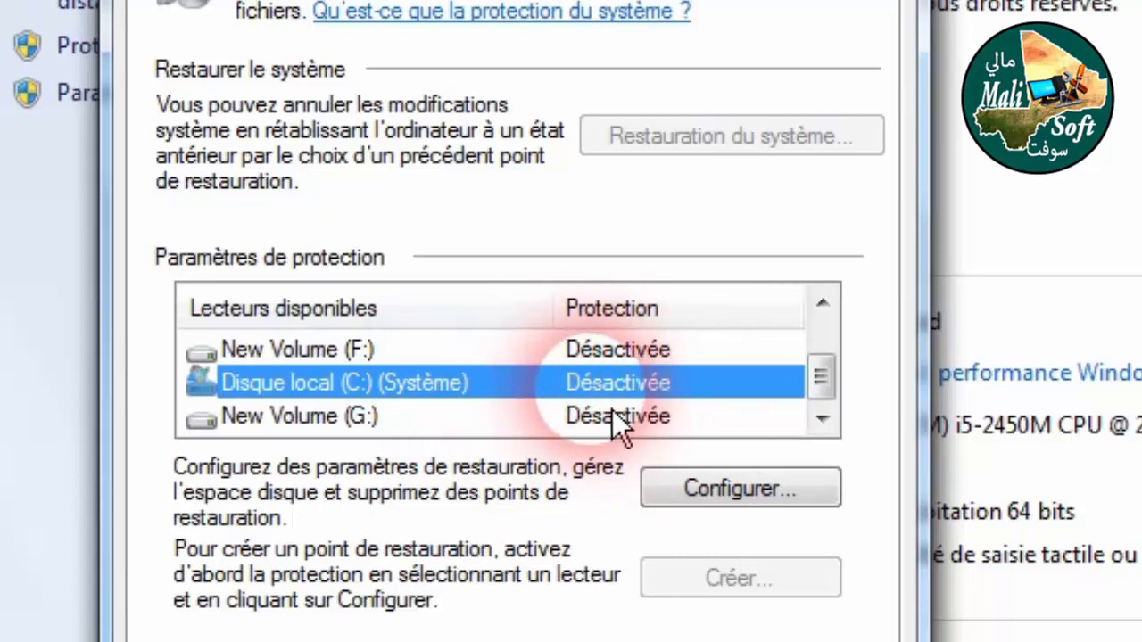
click(775, 504)
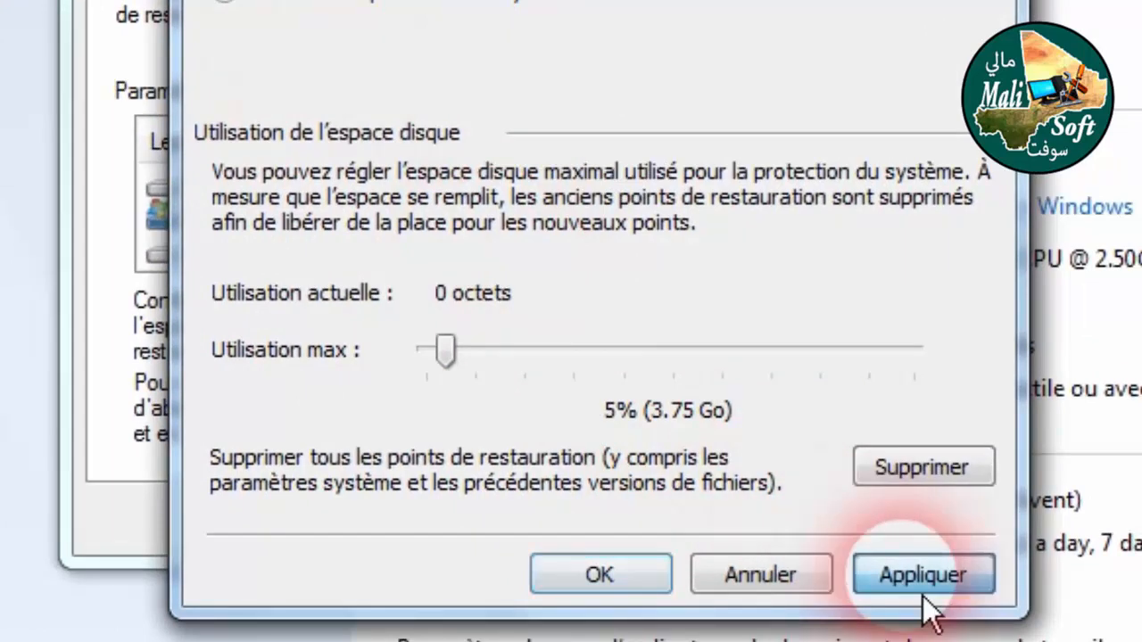
click(921, 575)
click(625, 576)
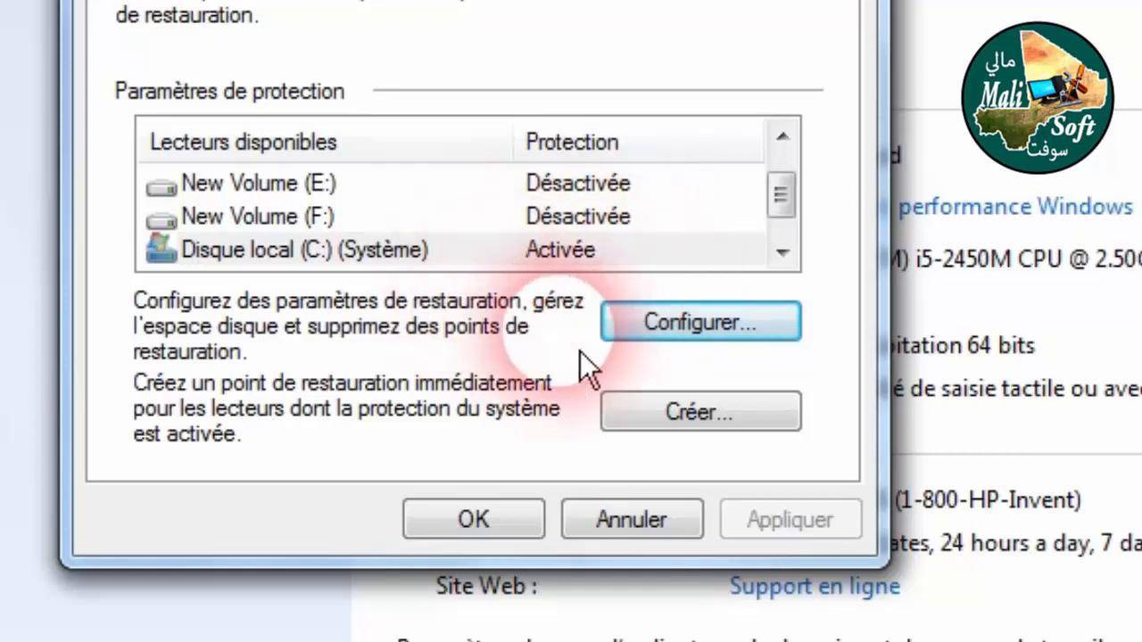
Step: Create a restore point for the protected drive with a person's first name as its description, and close the system properties
click(669, 417)
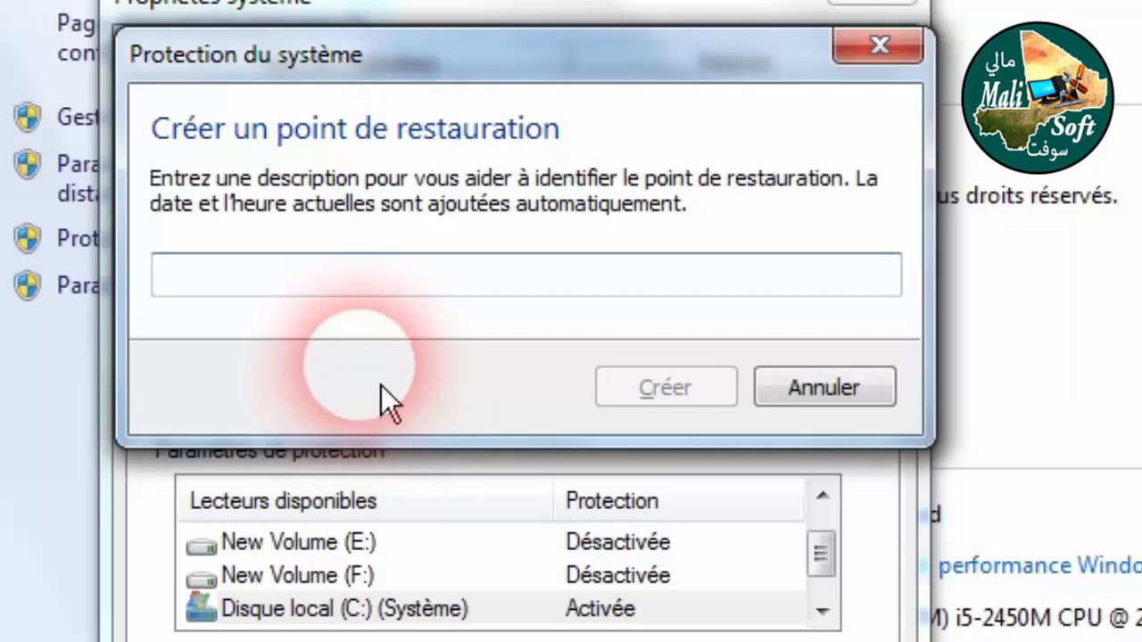
text(18)
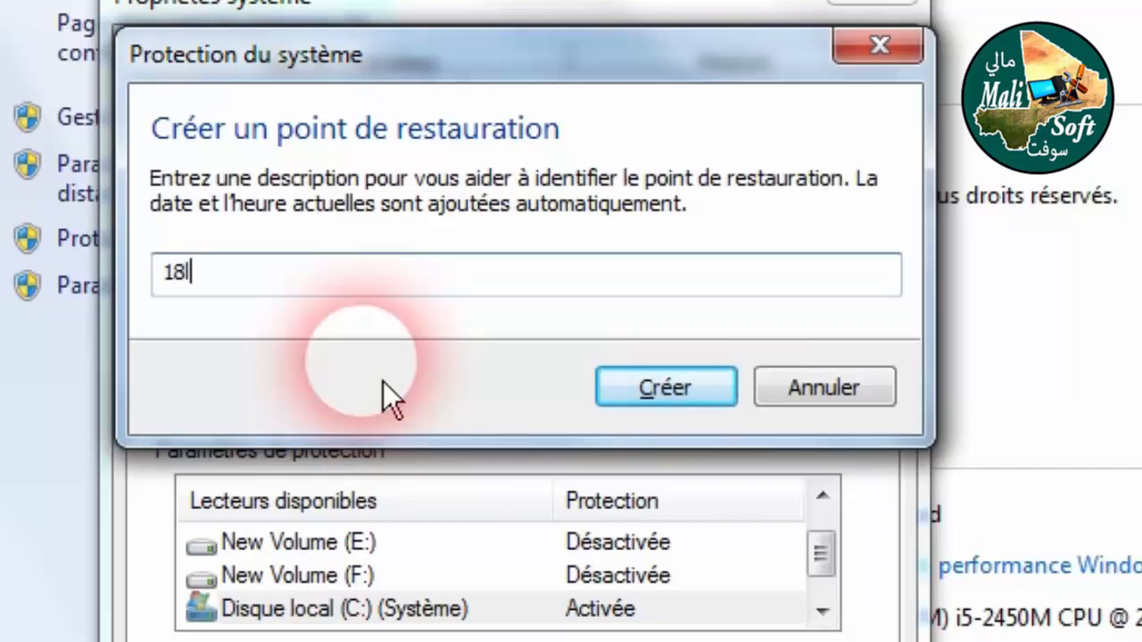
text(\11\2018)
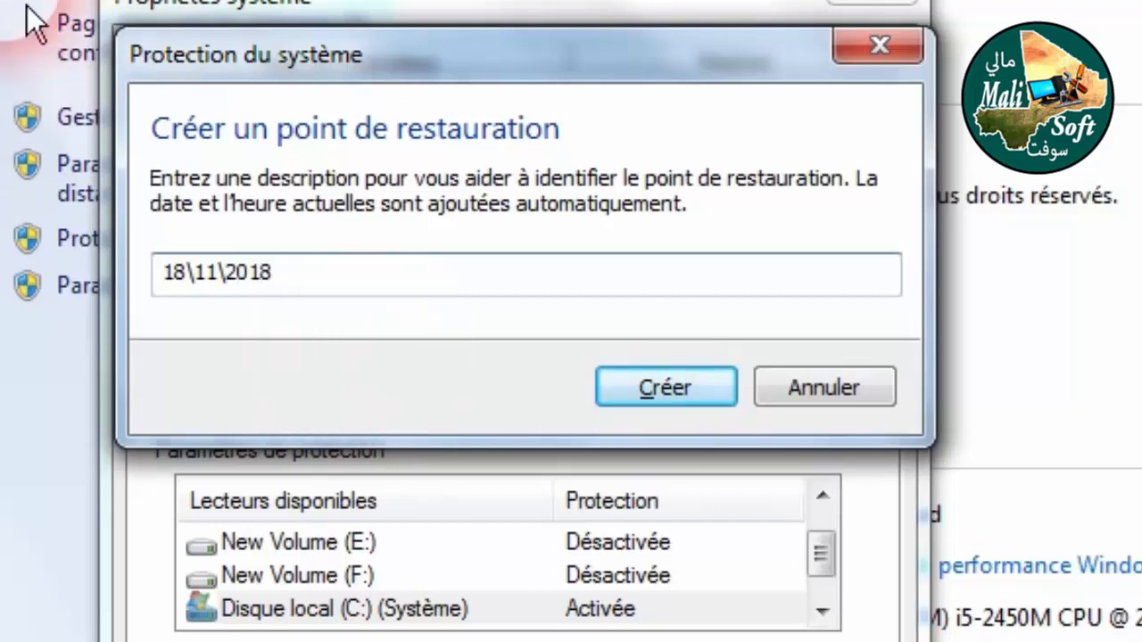
drag(347, 290, 31, 227)
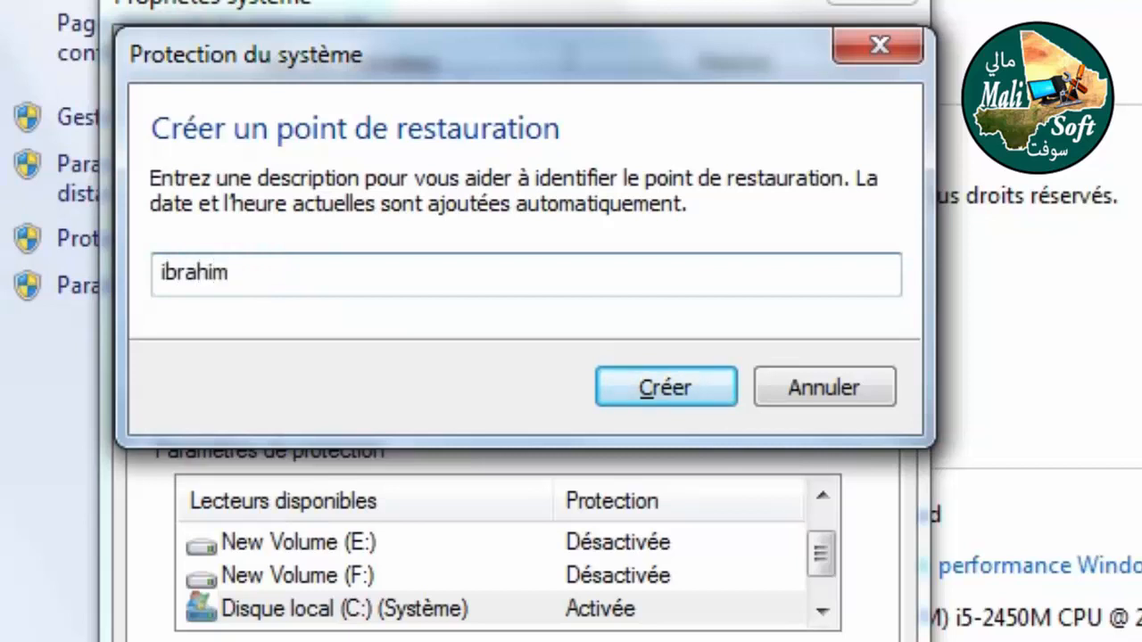
click(692, 389)
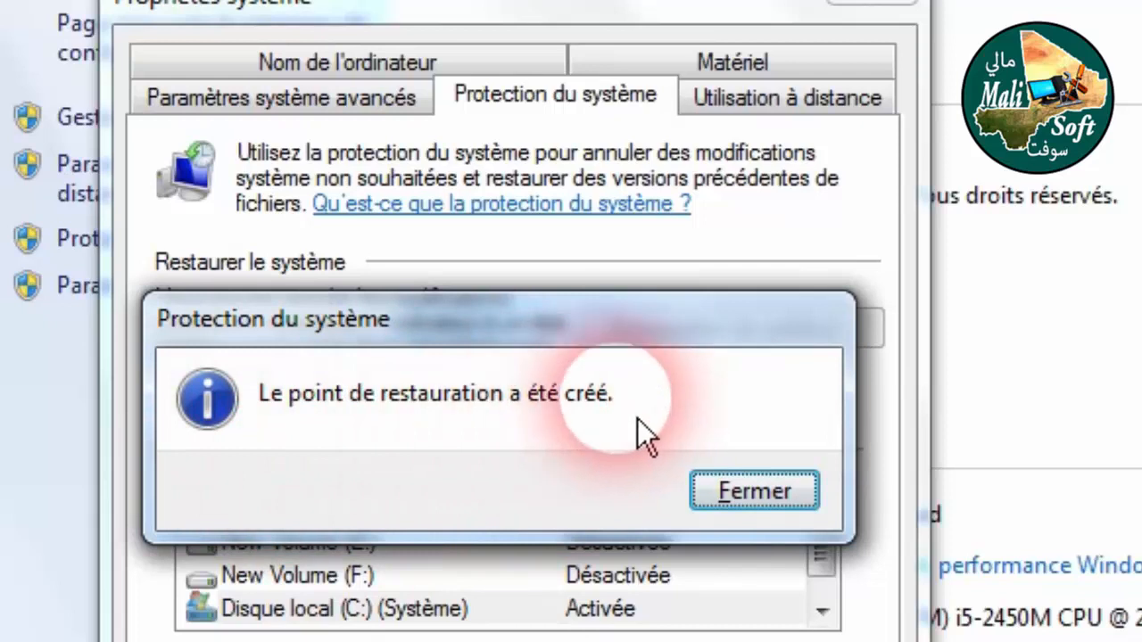
click(774, 505)
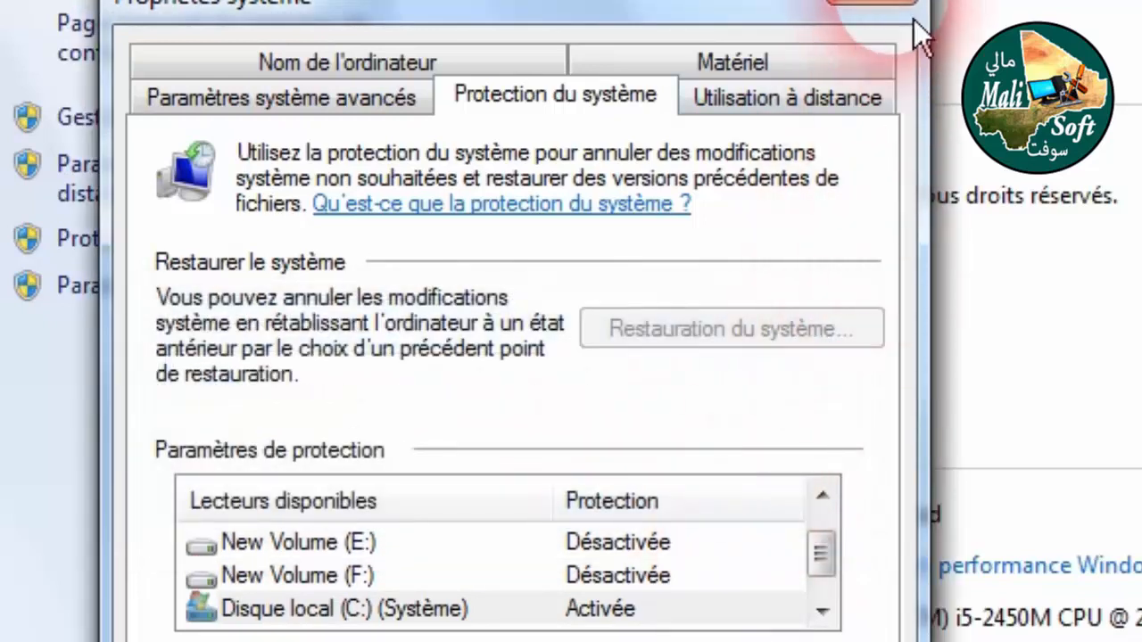
click(878, 4)
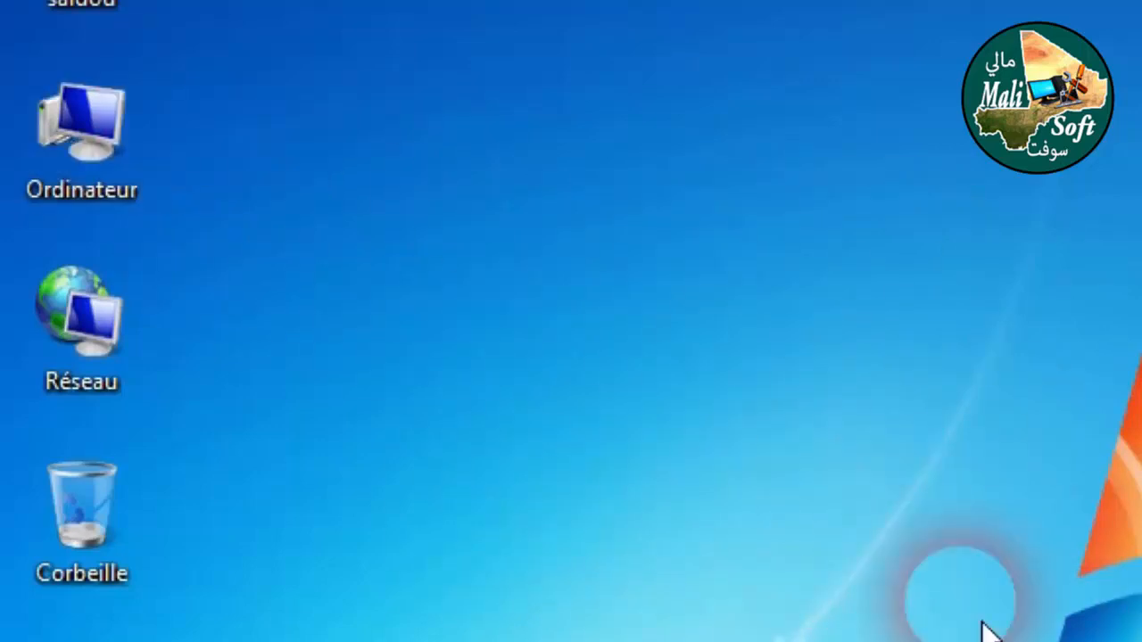
Step: Open Restauration du système from the Ordinateur properties, review the manual restore point up to the final confirmation, and cancel the restoration
right_click(89, 125)
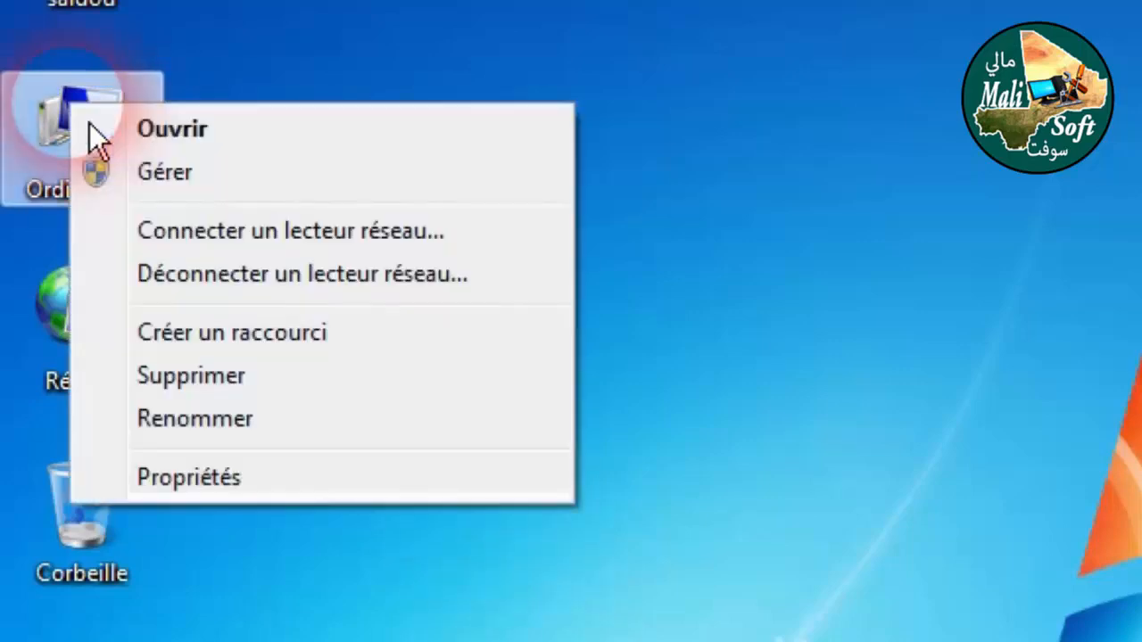
click(189, 498)
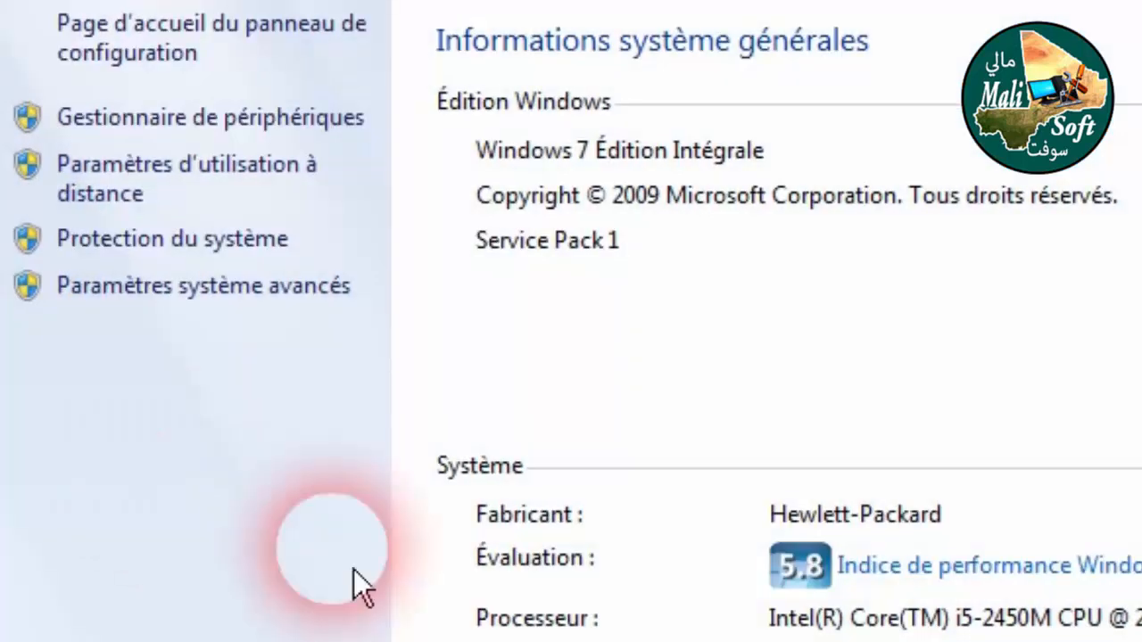
click(189, 250)
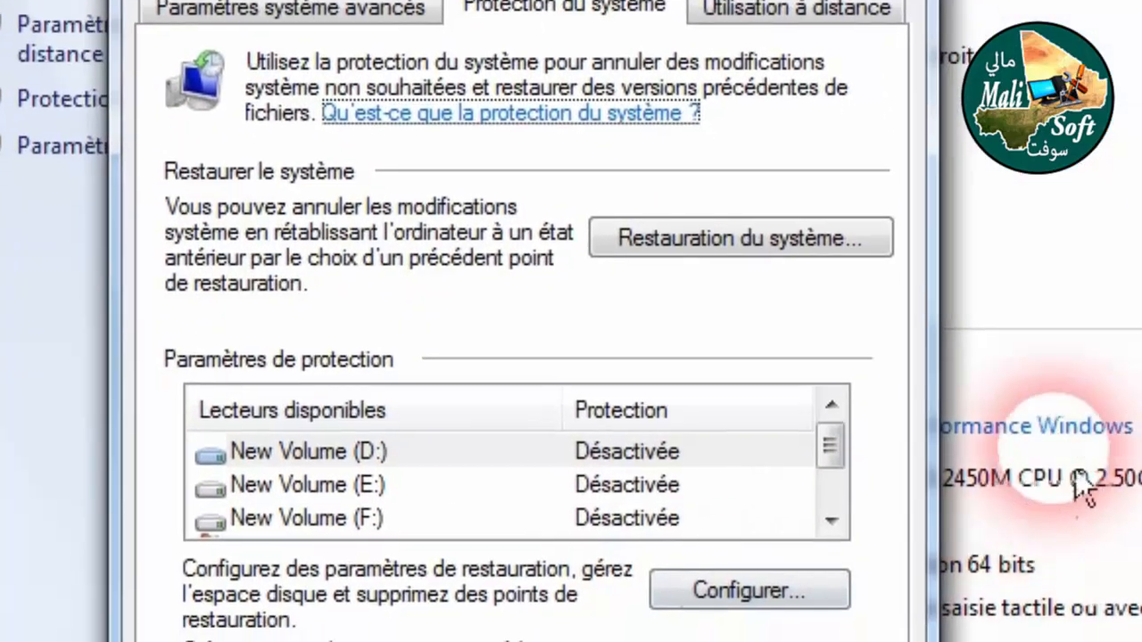
click(789, 251)
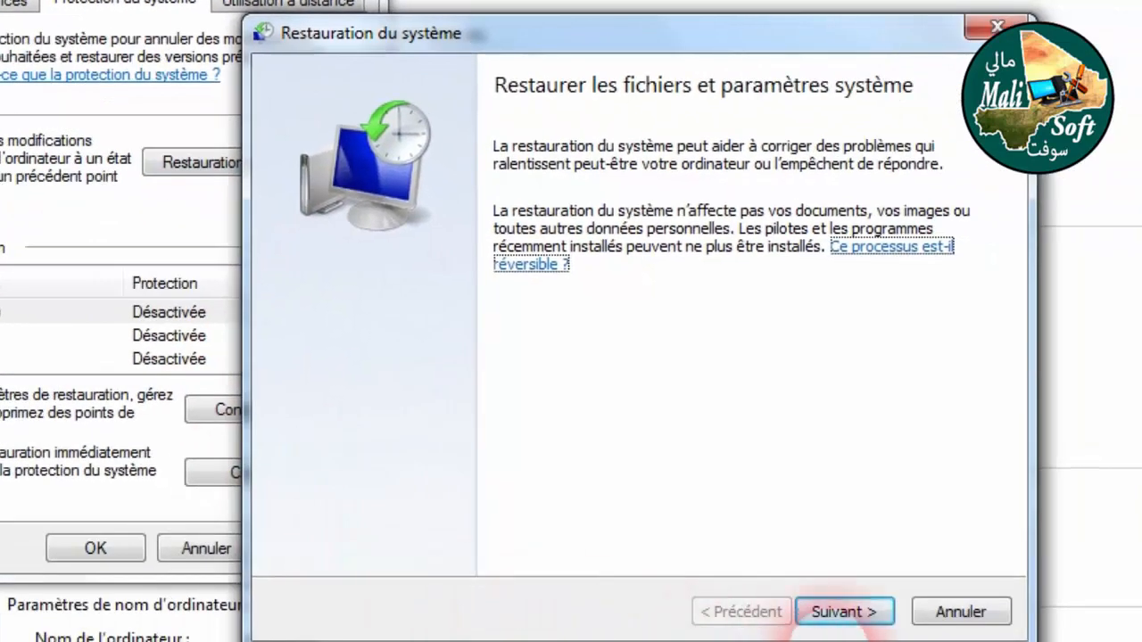
click(843, 611)
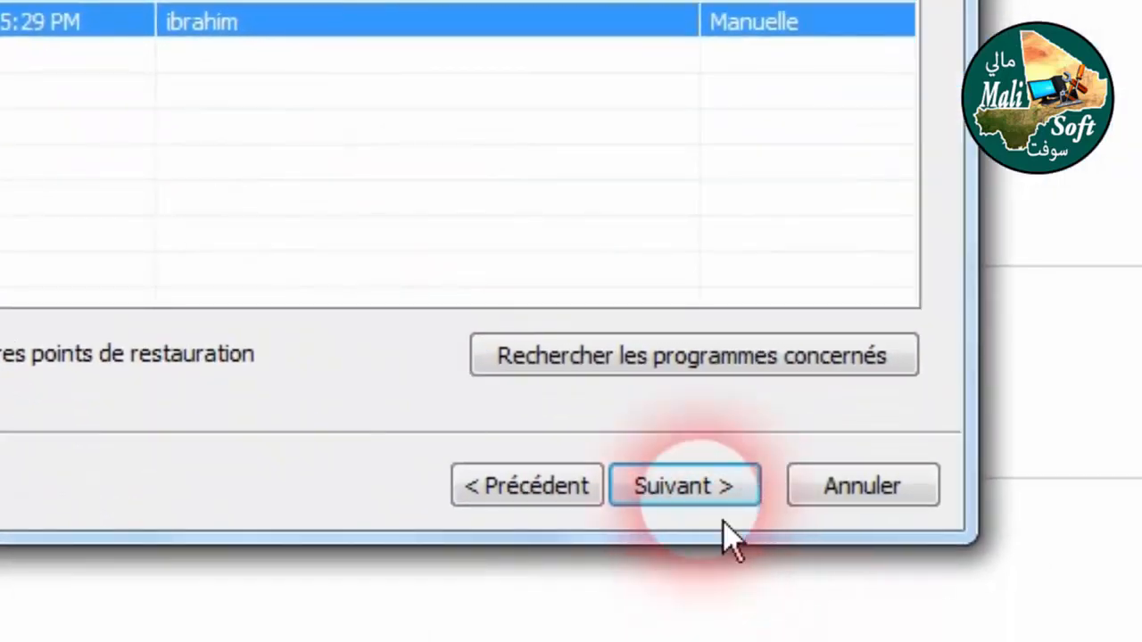
click(702, 496)
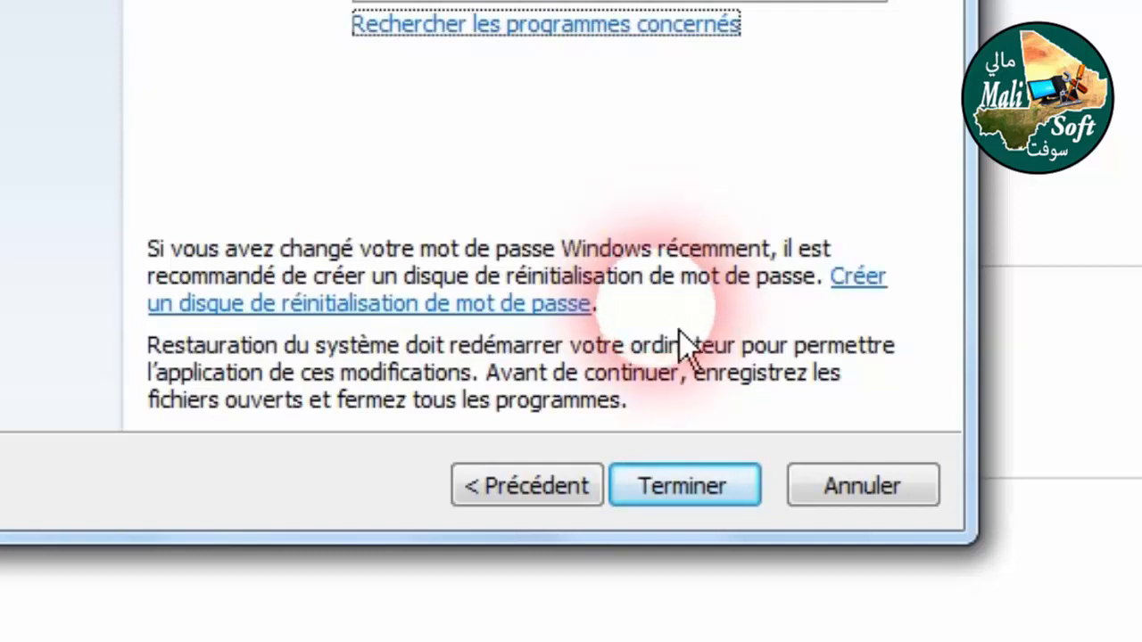
click(917, 509)
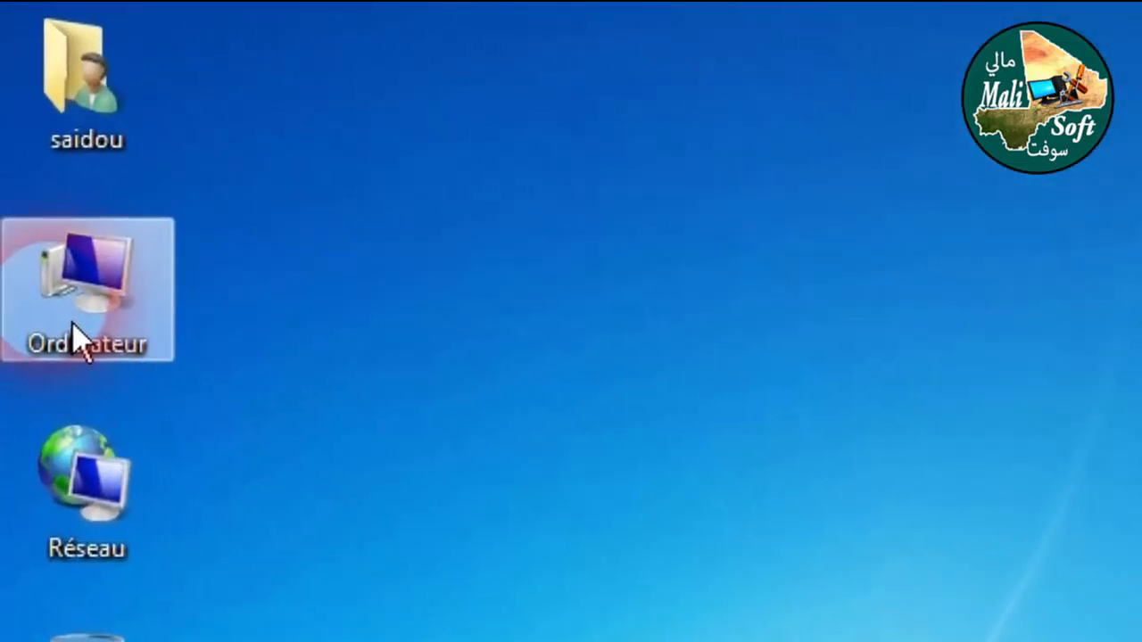
Step: Open Gestion de l'ordinateur for Ordinateur and locate Windows Update in the Services list under Services et applications
right_click(32, 144)
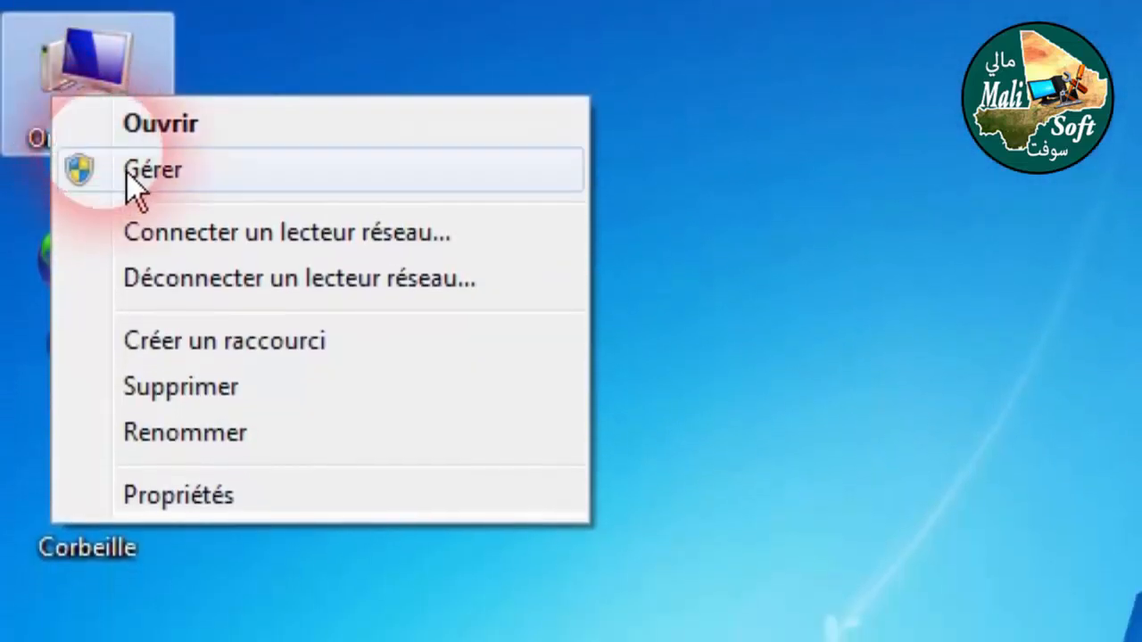
click(148, 190)
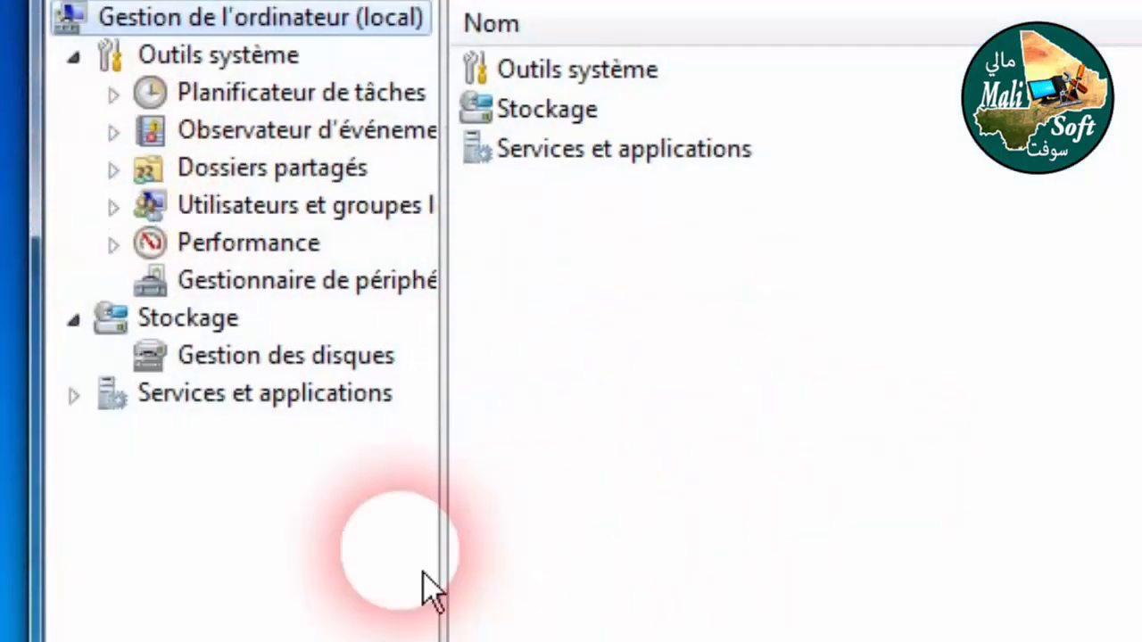
click(250, 412)
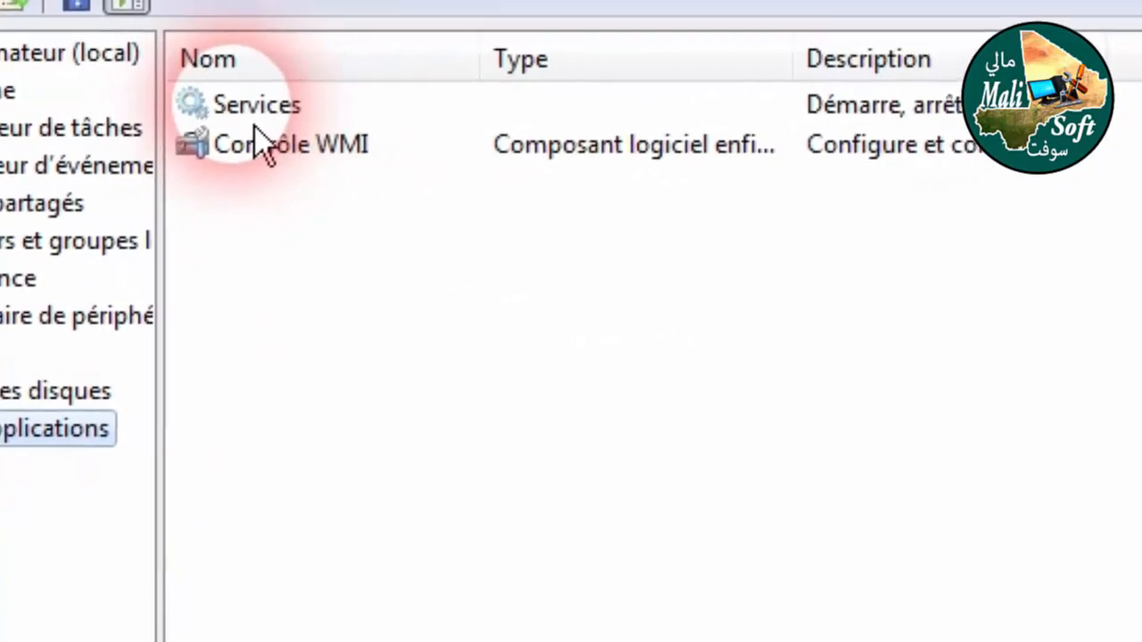
double_click(379, 105)
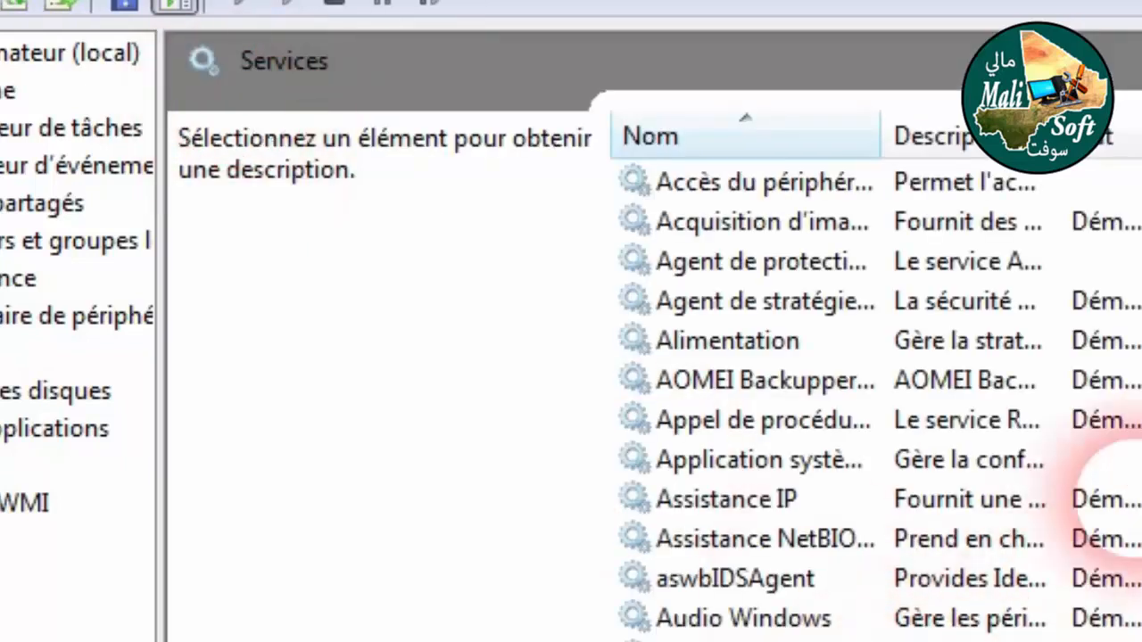
drag(1124, 259, 1054, 640)
drag(1044, 599, 1043, 641)
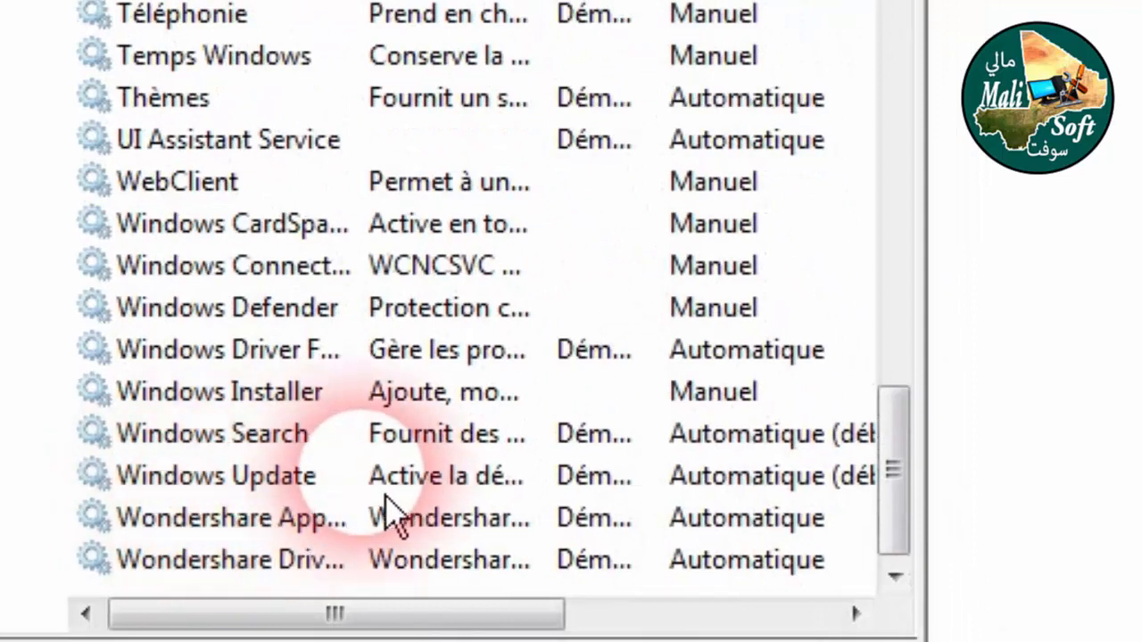
Step: Set the startup type of the Windows Update service to Désactivé and apply it
double_click(261, 484)
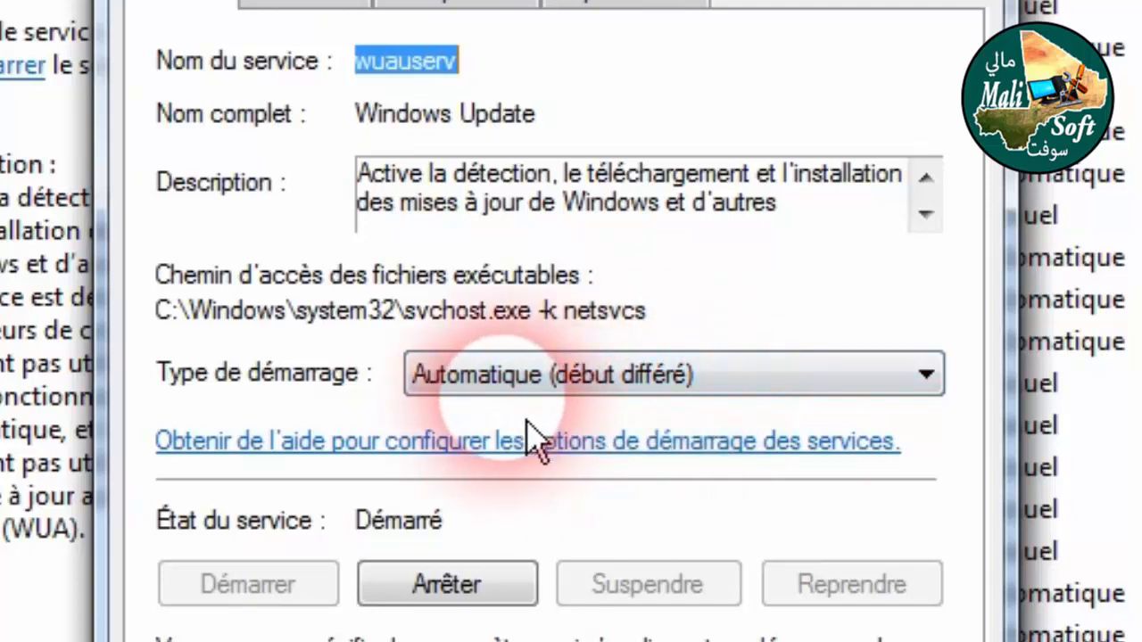
click(631, 383)
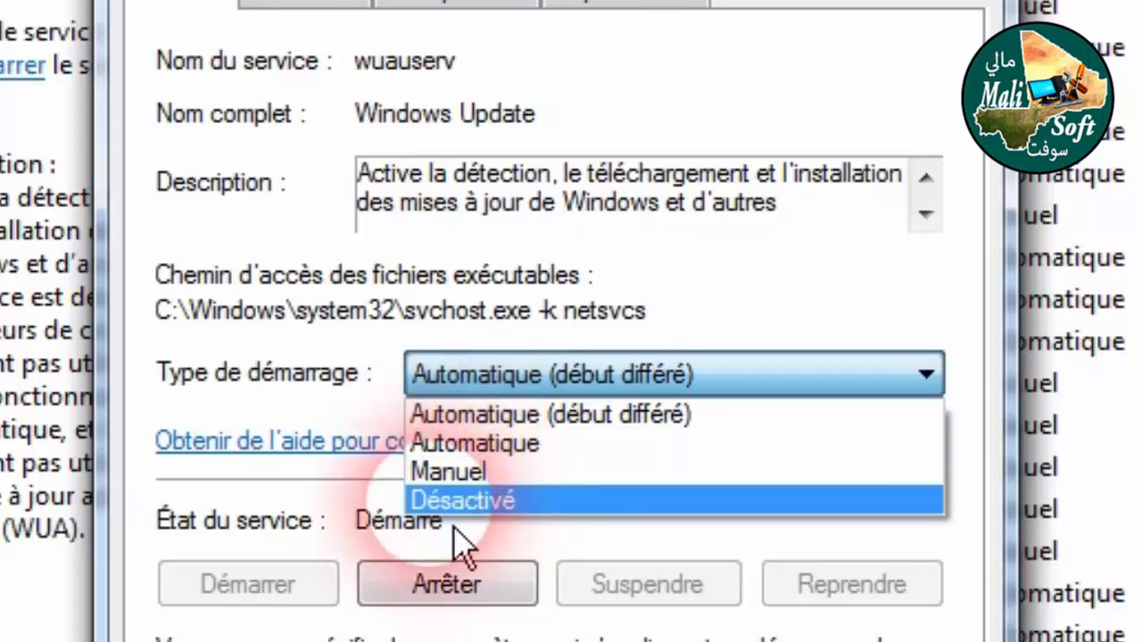
key(Return)
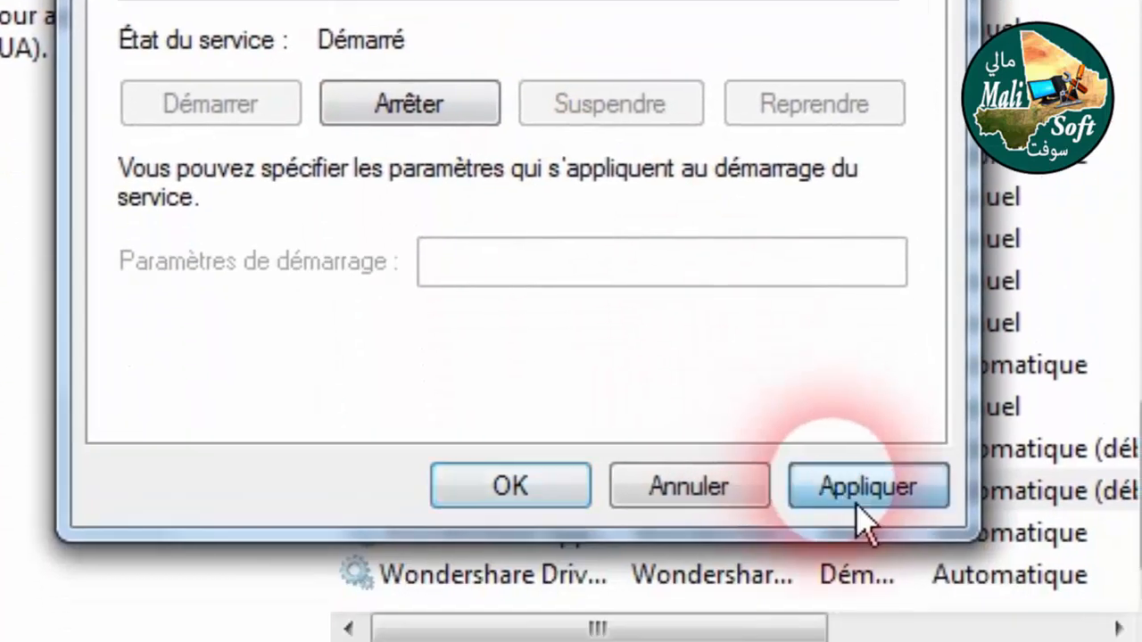
click(856, 487)
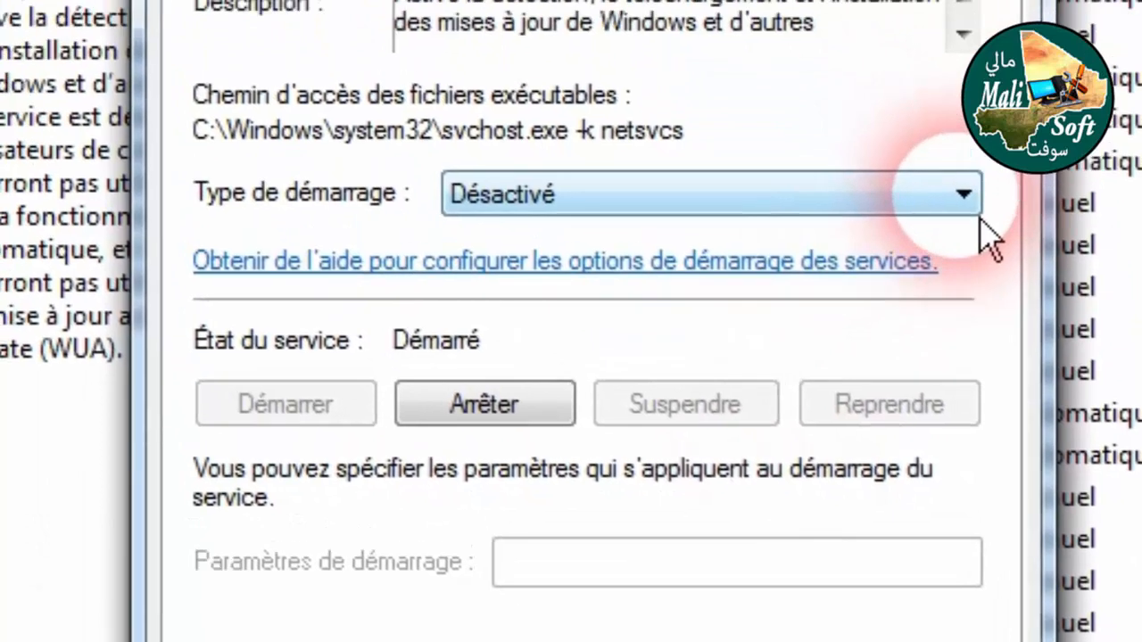
Step: Change the Windows Update service's startup type to Manuel
click(979, 213)
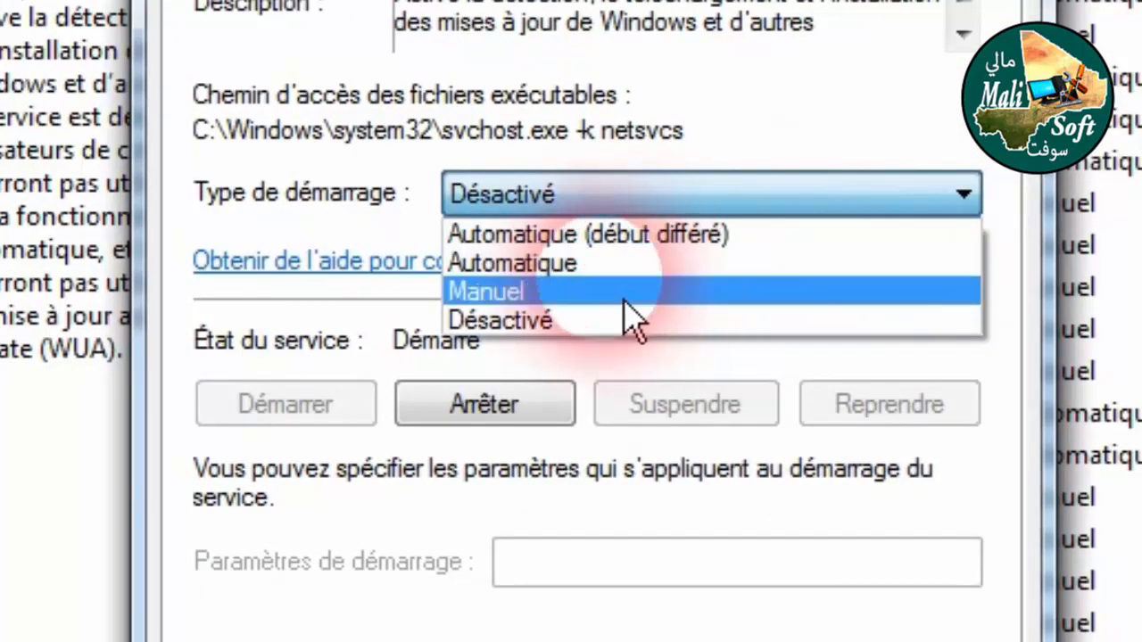
click(575, 308)
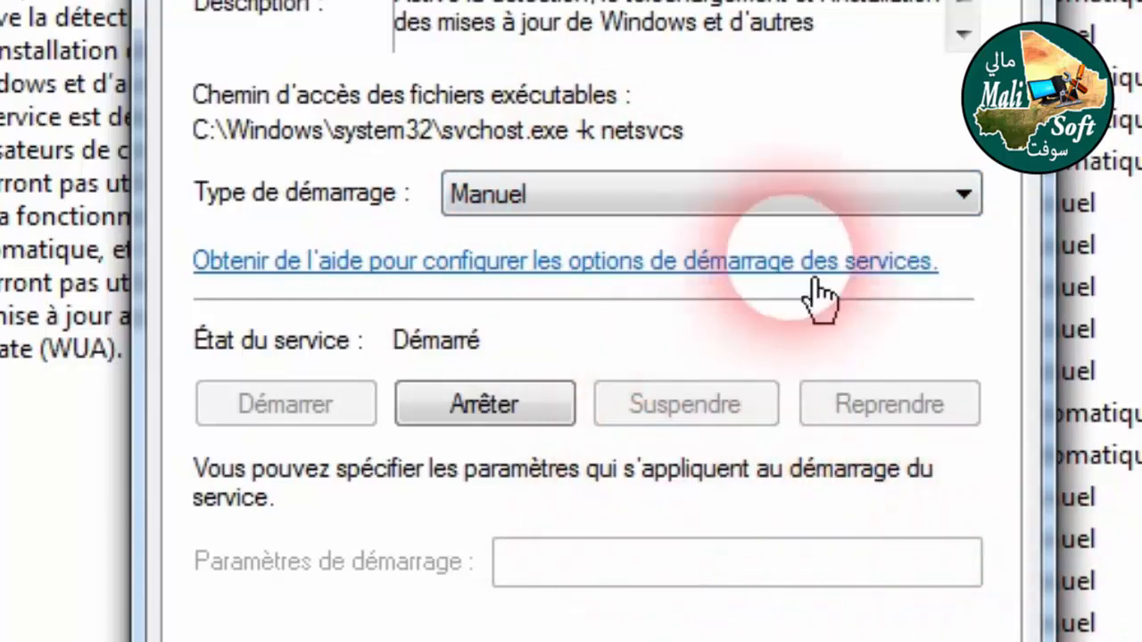
Step: Return the Windows Update service's startup type to Désactivé, save the change and close Gestion de l'ordinateur
click(939, 198)
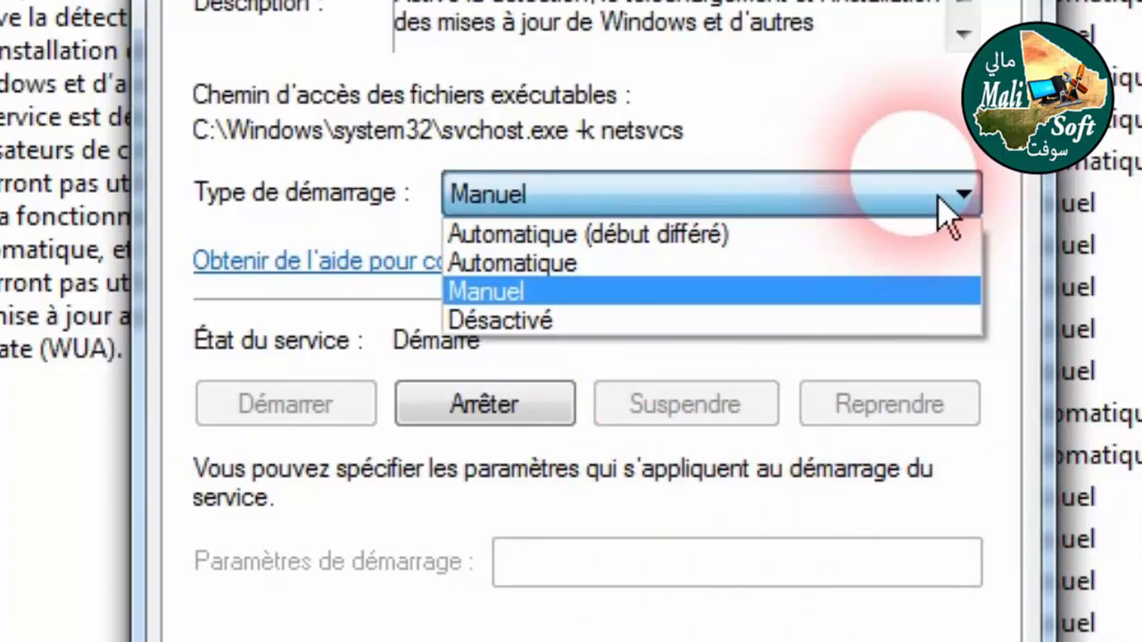
click(591, 321)
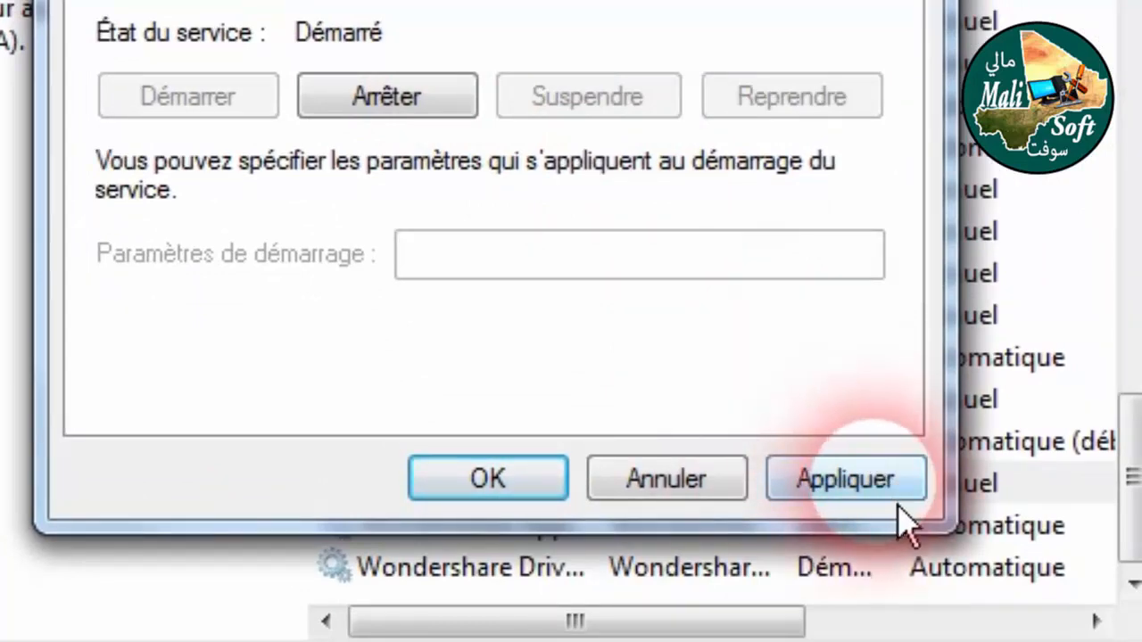
click(847, 487)
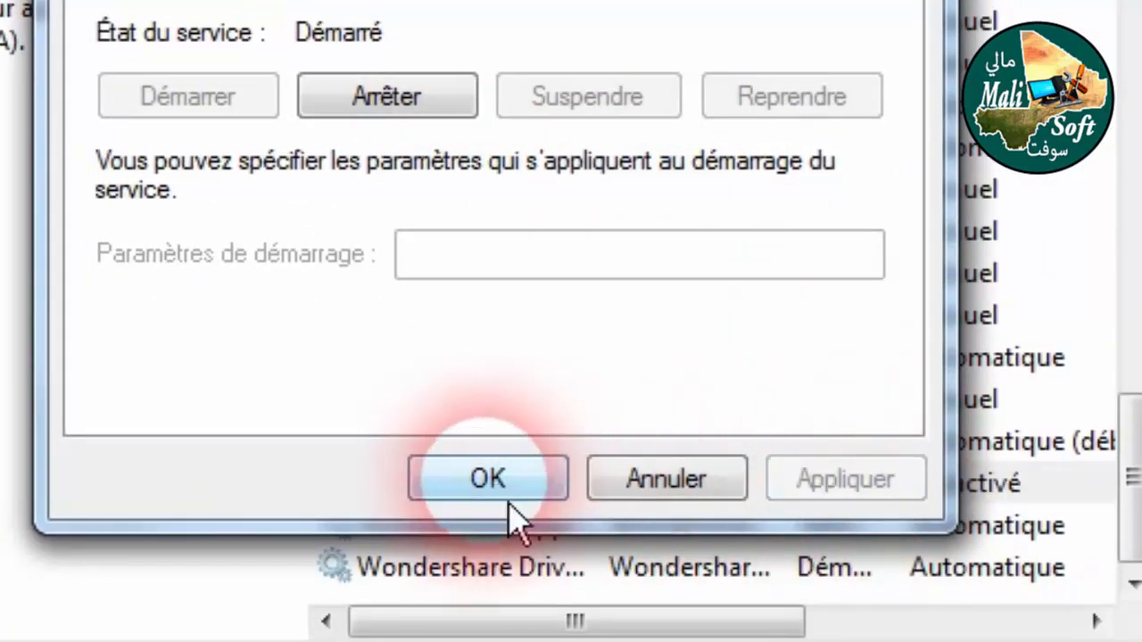
click(506, 489)
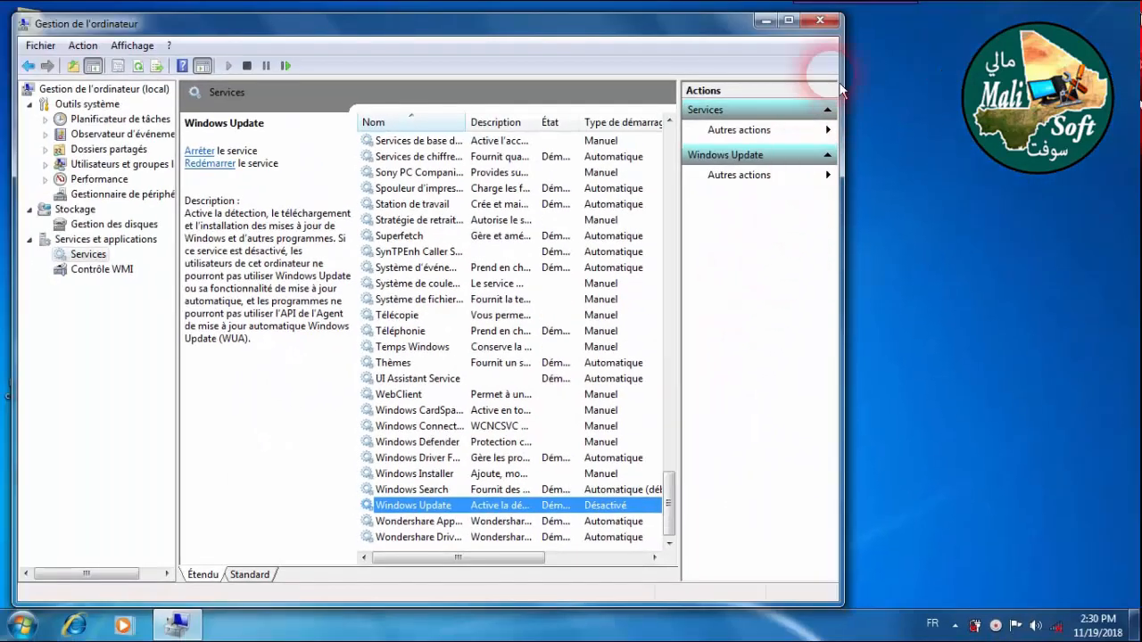
click(827, 24)
Step: Refresh the desktop several times
right_click(725, 176)
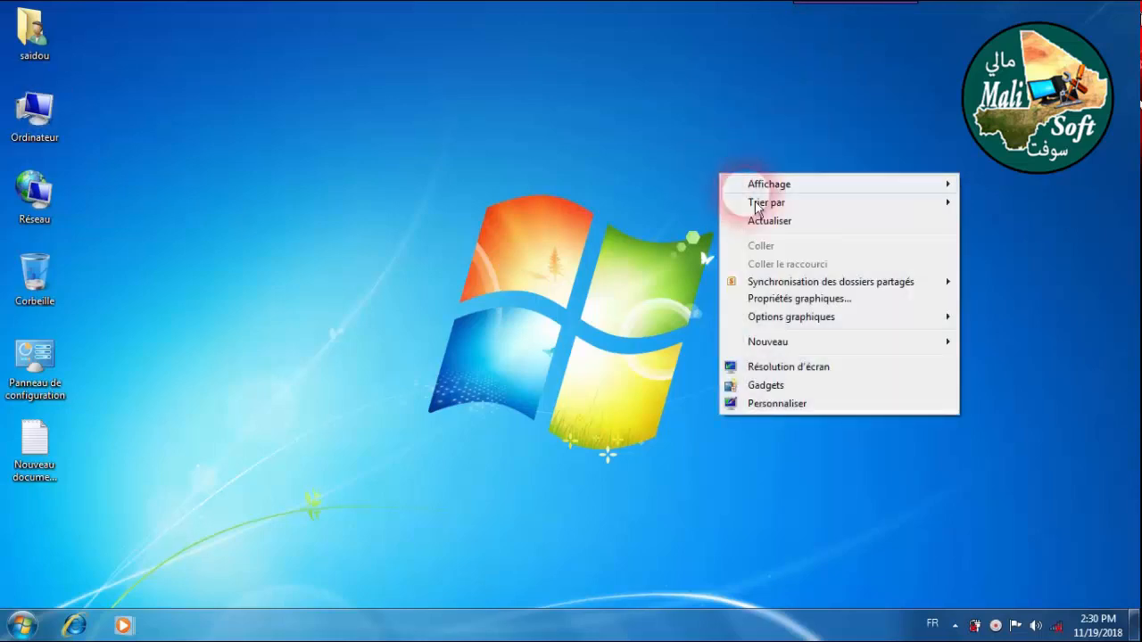
click(776, 231)
right_click(723, 132)
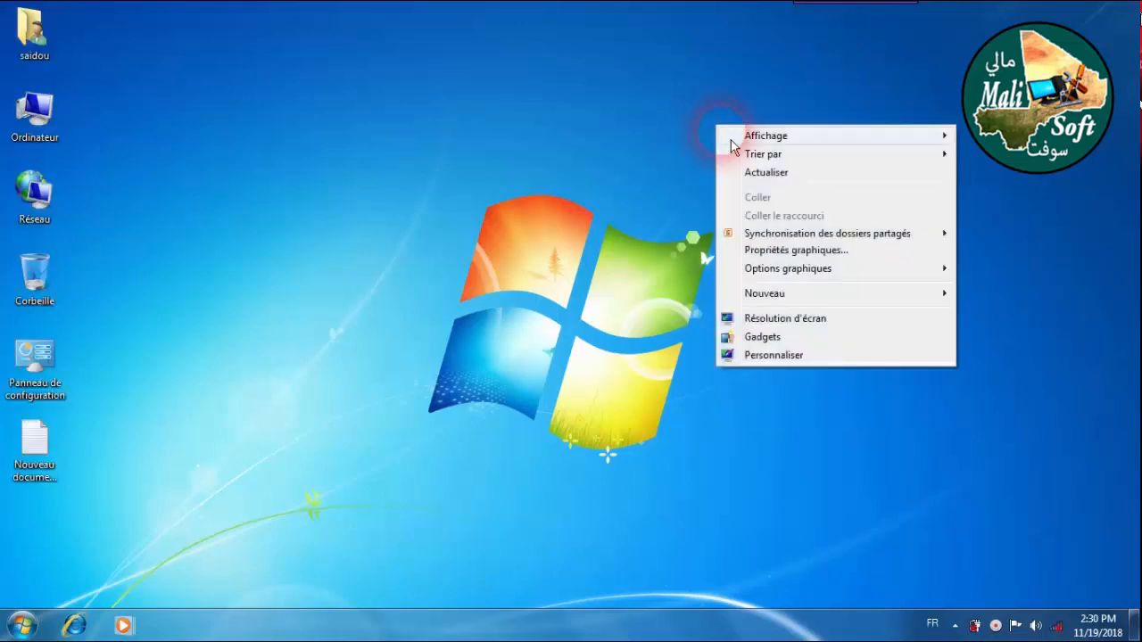
click(765, 173)
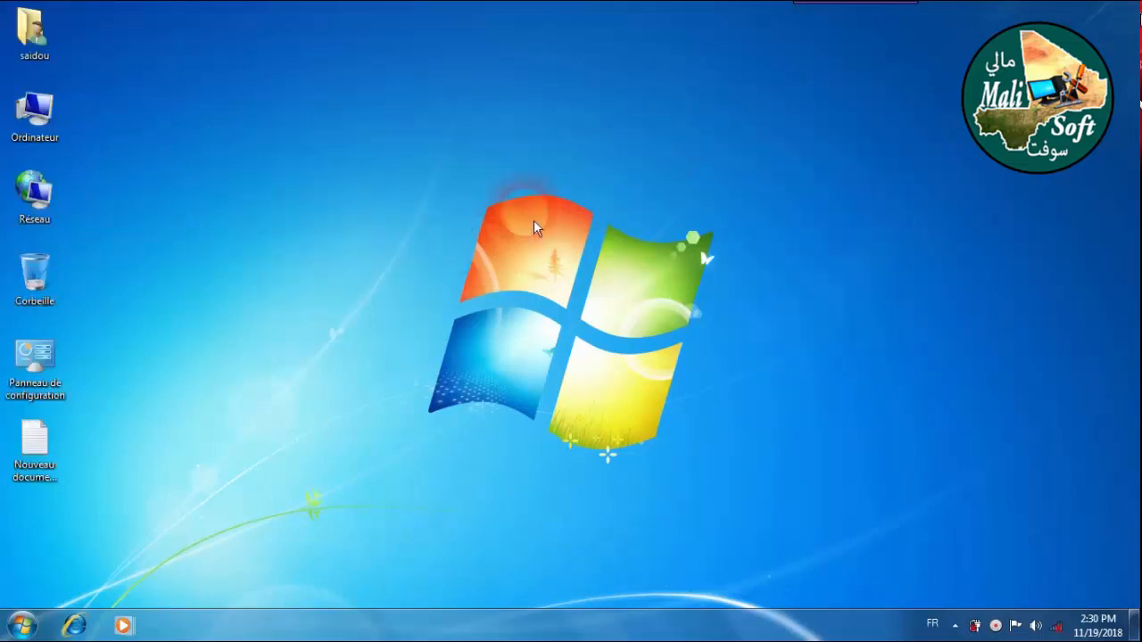
right_click(693, 144)
click(764, 192)
right_click(704, 126)
click(753, 175)
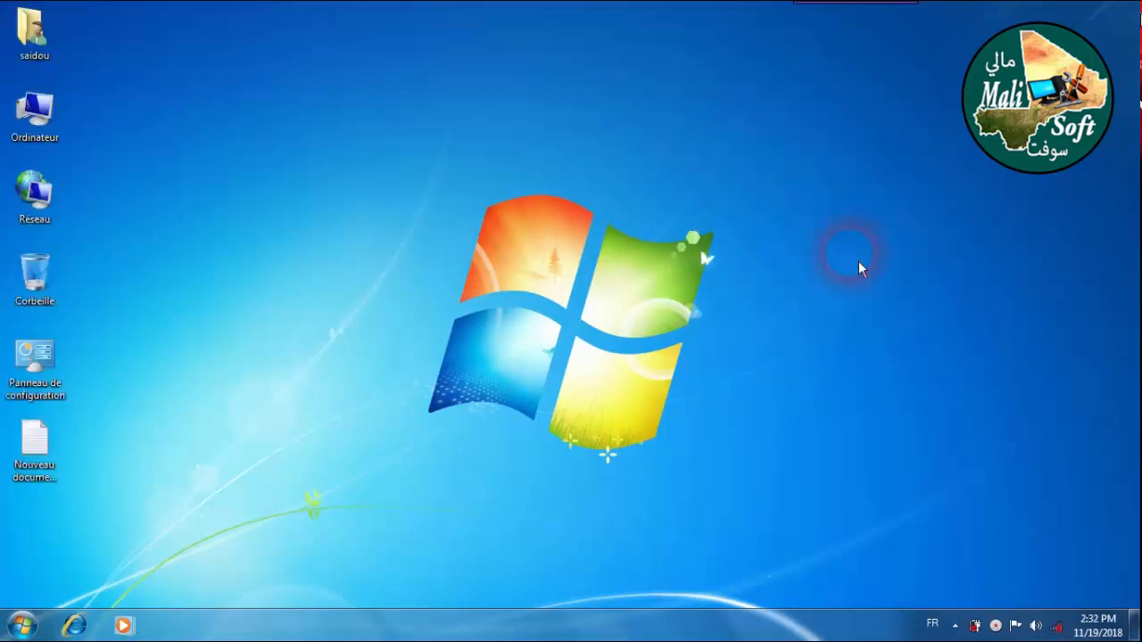